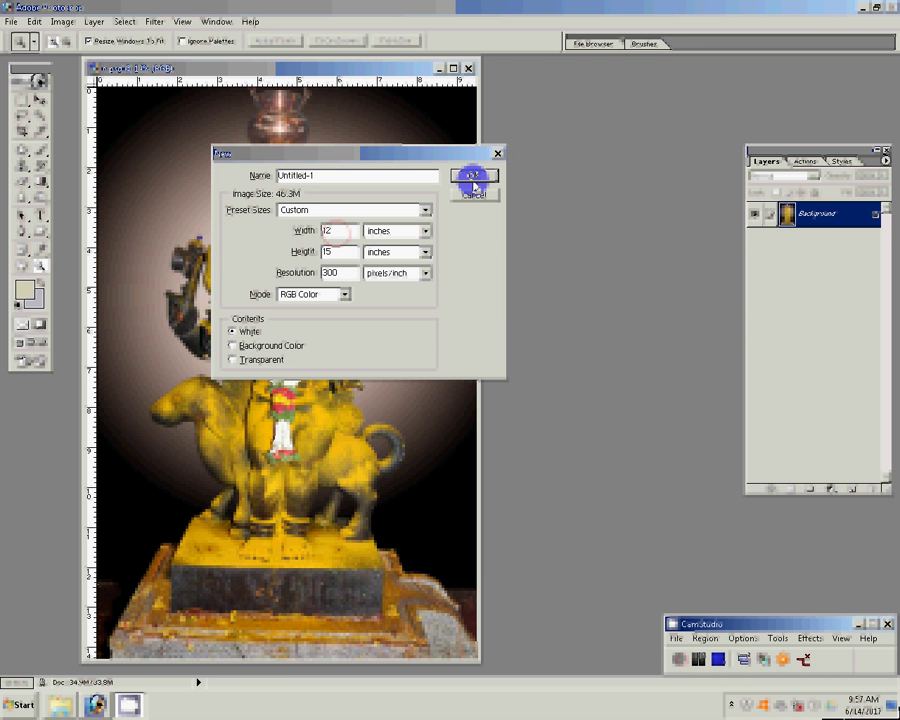
# Create a blank 12 × 15 inch, 300 ppi white document, discarding the briefly placed statue photo.
pyautogui.click(471, 176)
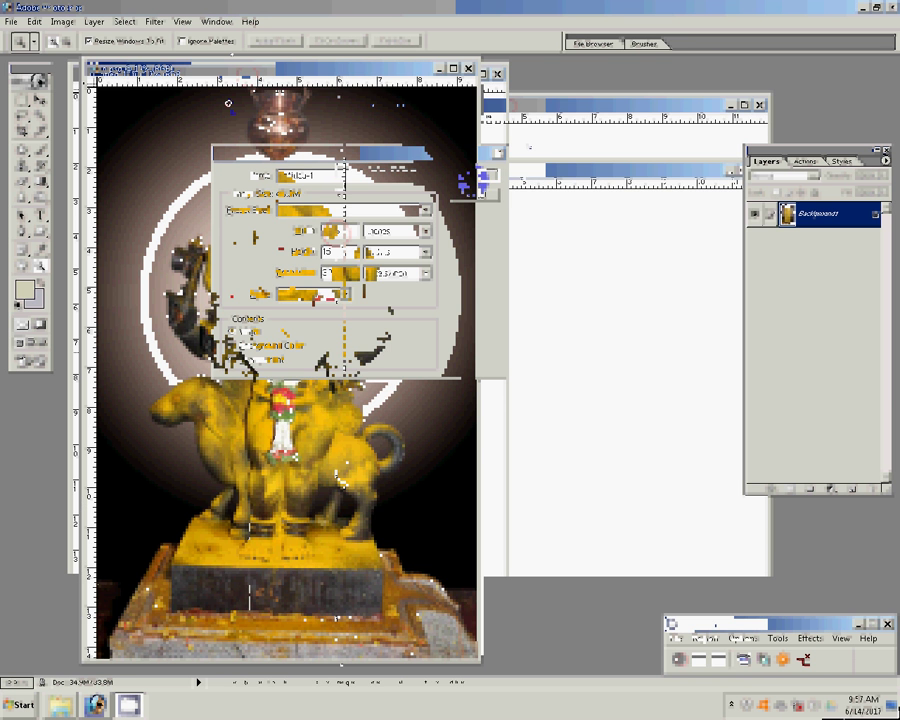
pyautogui.moveTo(302, 260); pyautogui.dragTo(572, 365)
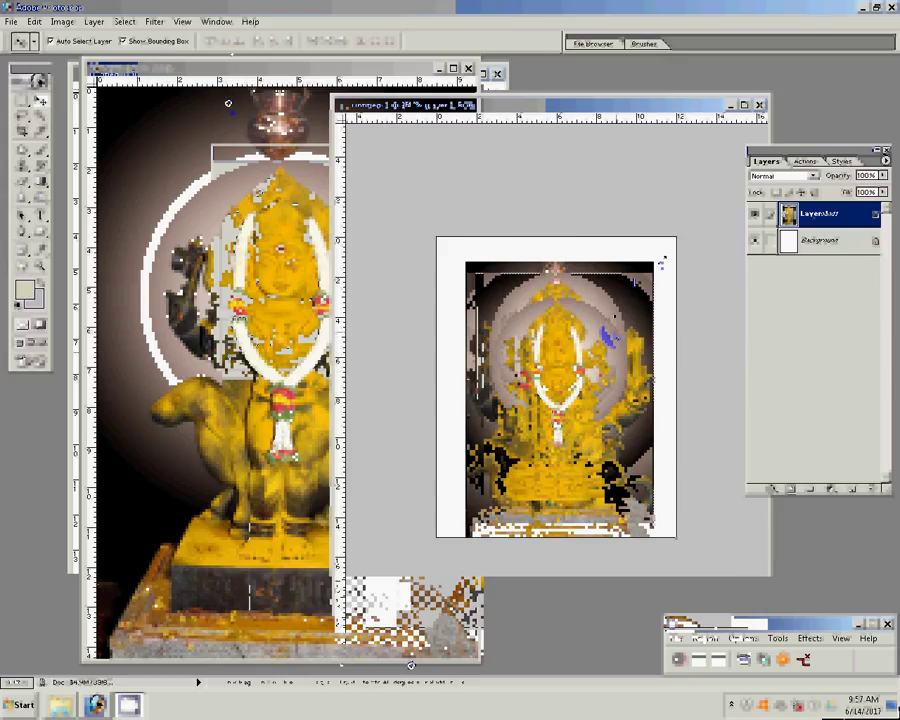
pyautogui.moveTo(656, 254); pyautogui.dragTo(683, 242)
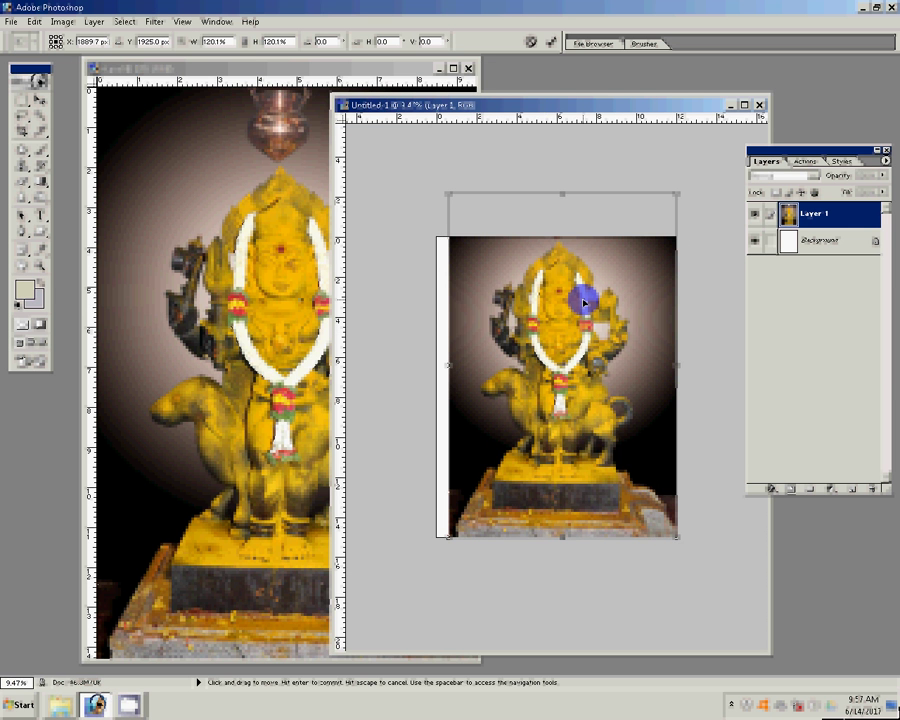
pyautogui.moveTo(584, 303); pyautogui.dragTo(572, 303)
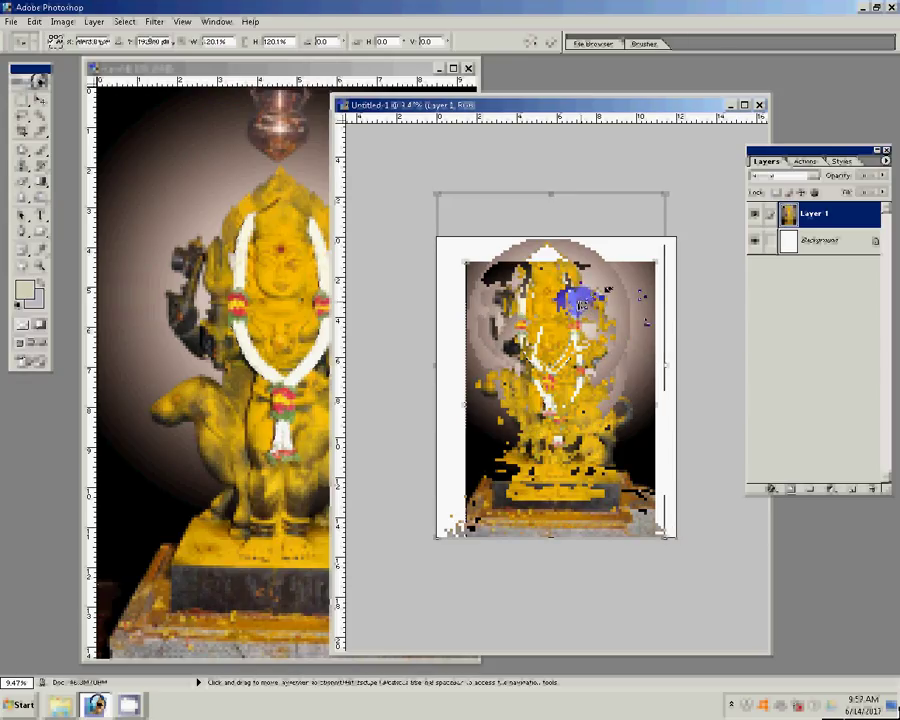
pyautogui.press('Escape')
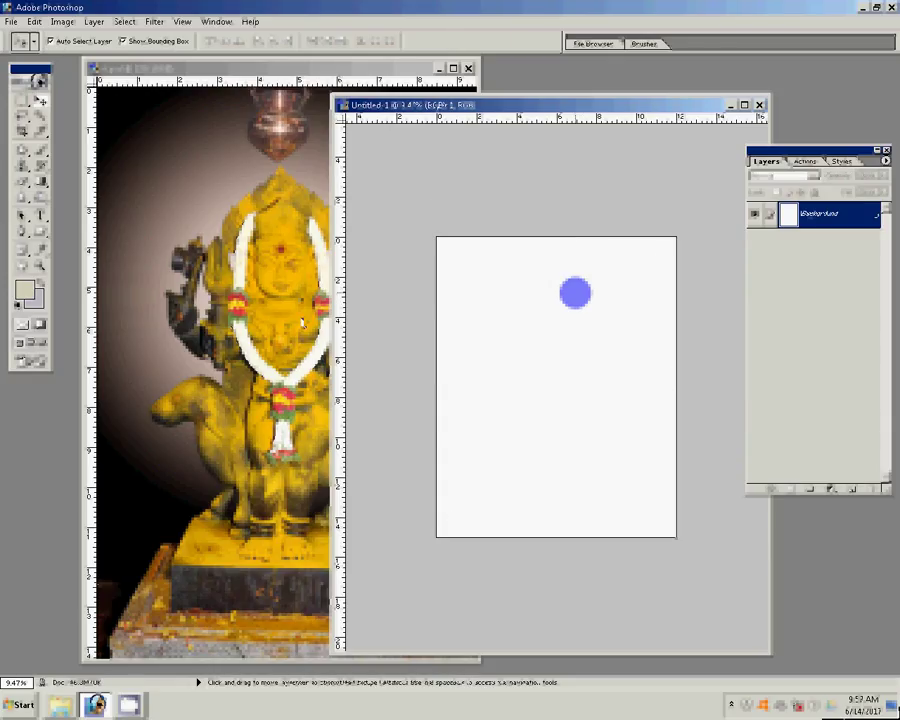
# Resize the statue photo to 12 inches wide and 1.333 high, without constrained proportions.
pyautogui.click(251, 185)
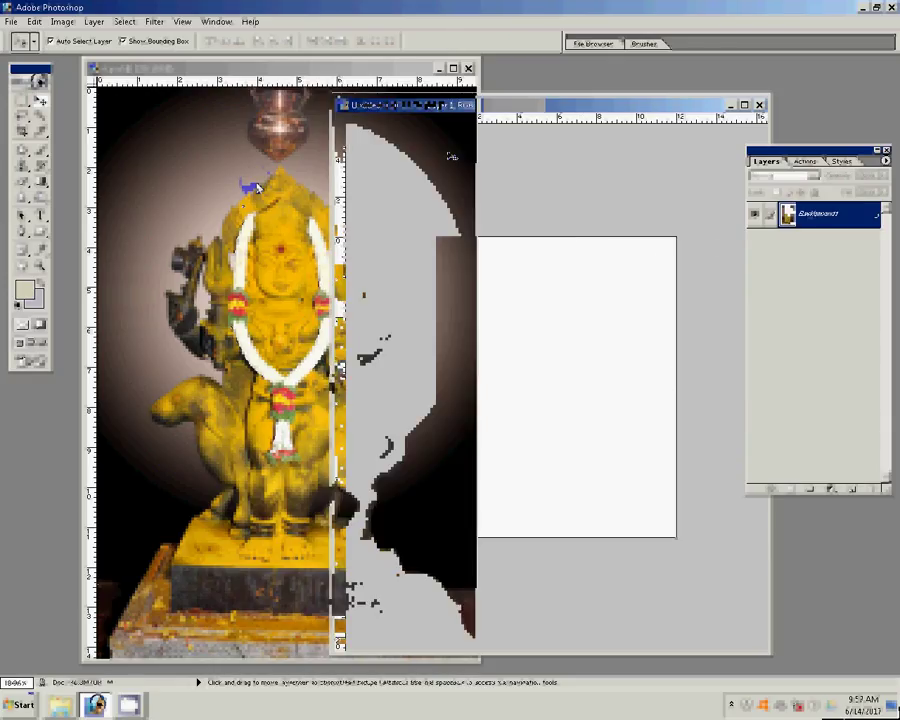
pyautogui.moveTo(421, 68); pyautogui.dragTo(551, 176)
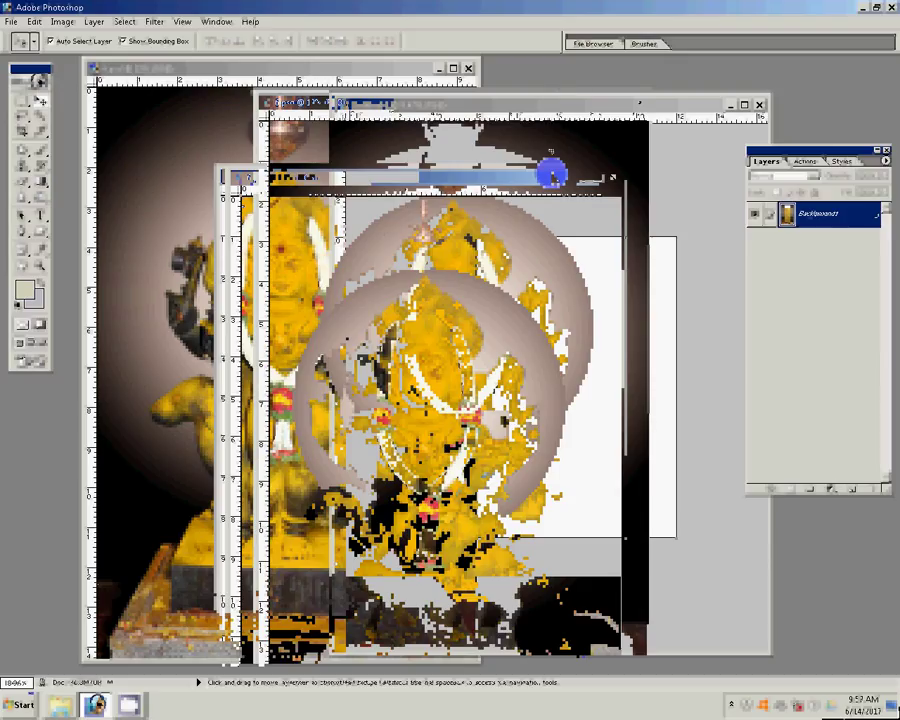
pyautogui.hotkey('ctrl', 'alt', 'i')
pyautogui.doubleClick(317, 269)
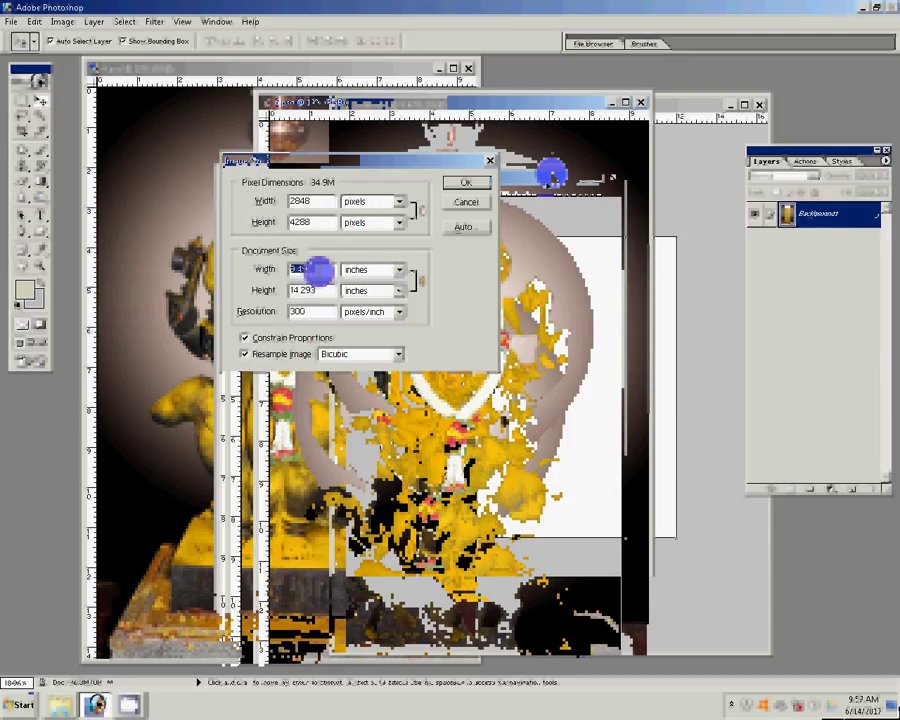
pyautogui.write('1')
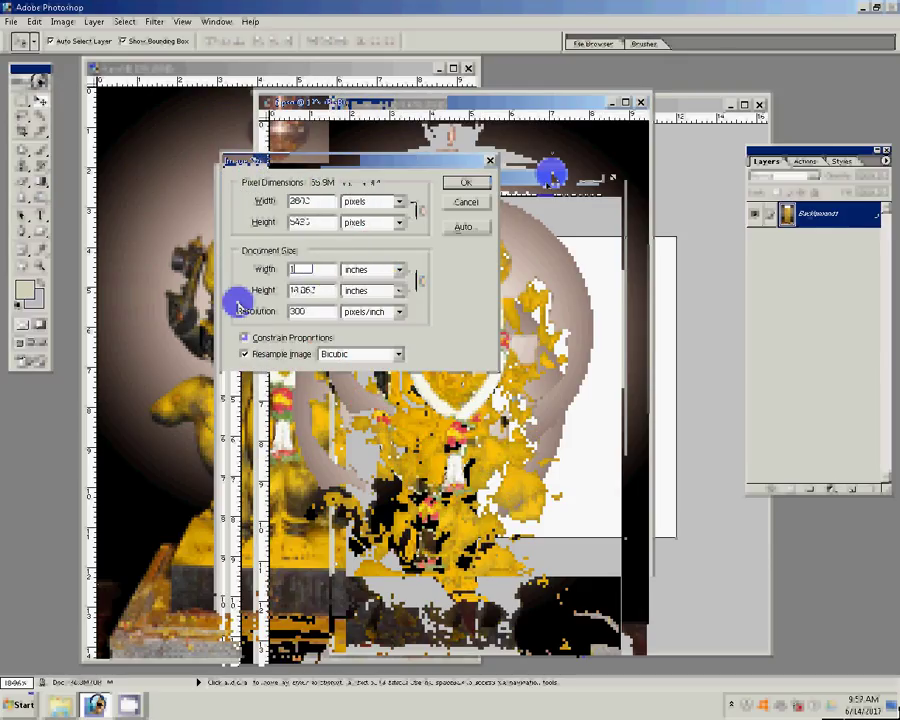
pyautogui.write('2')
pyautogui.hotkey('alt', 'c')
pyautogui.press('Tab')
pyautogui.write('1.333')
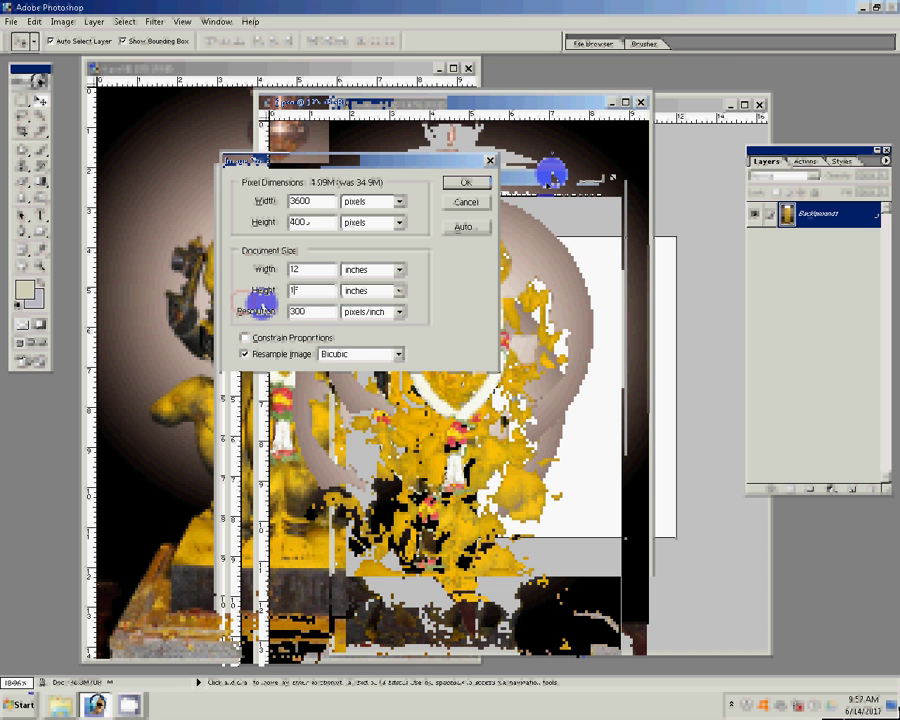
pyautogui.press('Return')
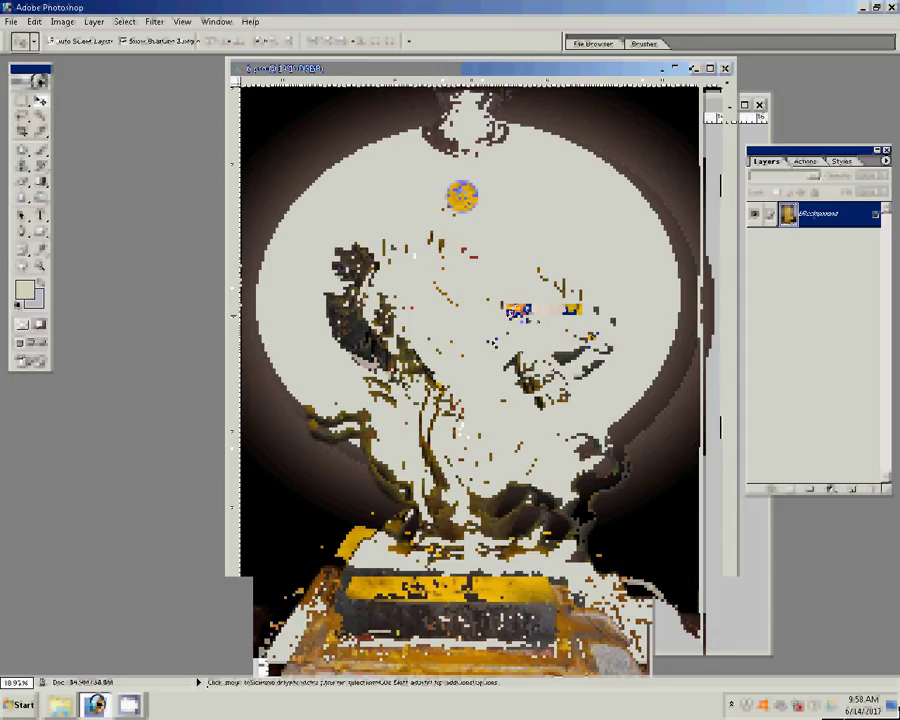
# Duplicate the resized statue photo as a new document.
pyautogui.press('z')
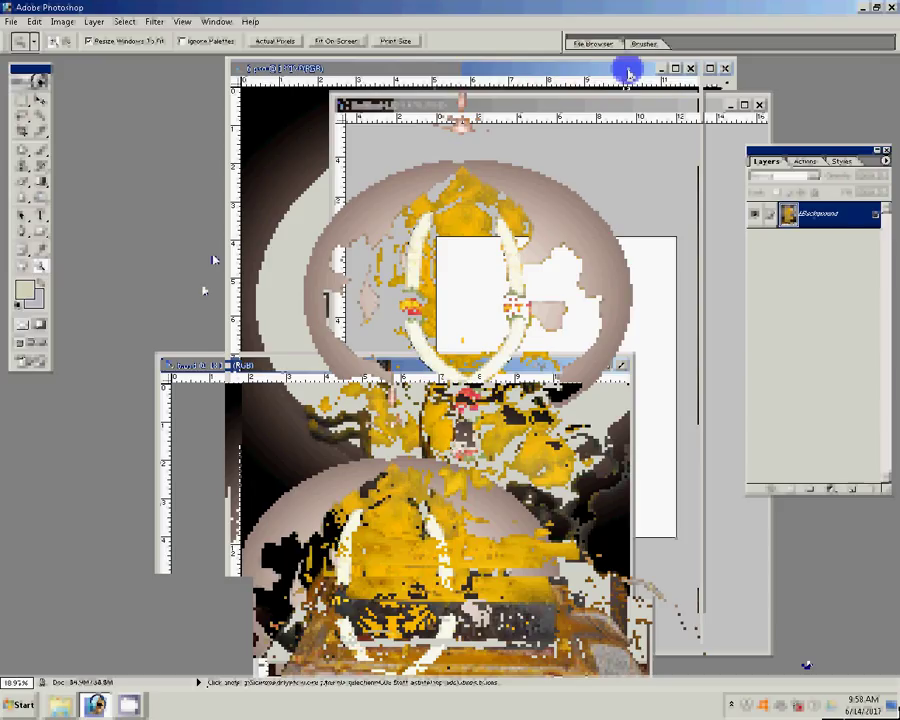
pyautogui.rightClick(570, 372)
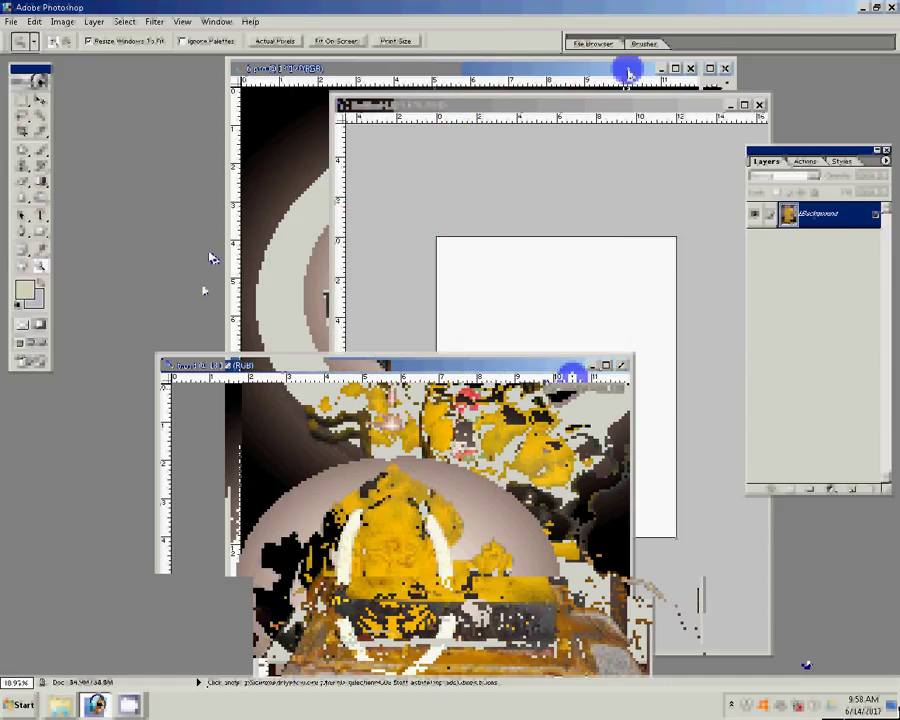
pyautogui.click(578, 379)
pyautogui.click(468, 249)
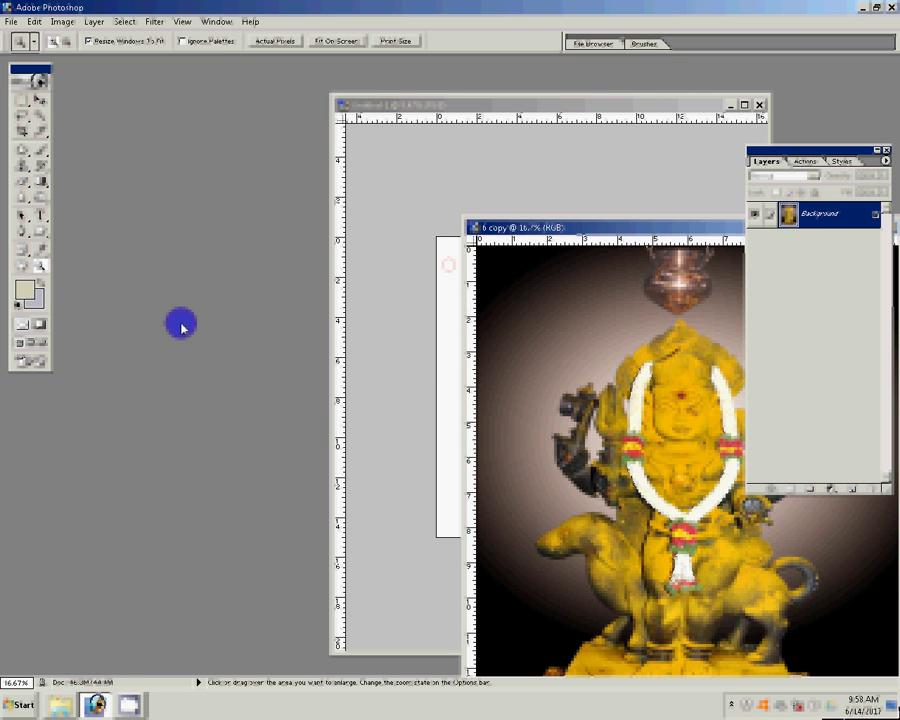
pyautogui.doubleClick(181, 324)
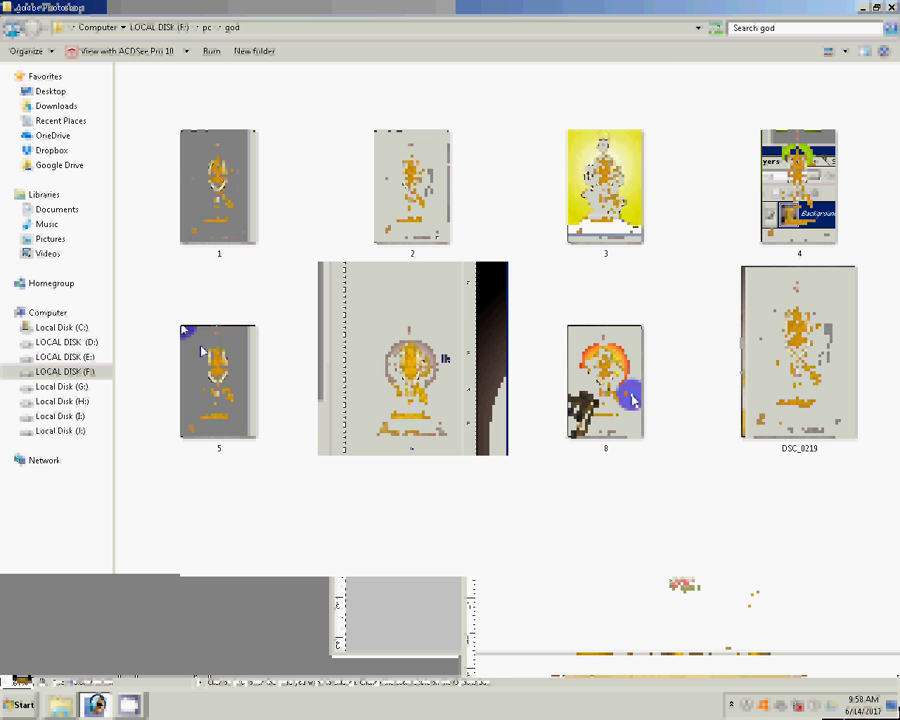
# Open the layered statue PSD from the F:\pc\god folder in Photoshop.
pyautogui.doubleClick(201, 351)
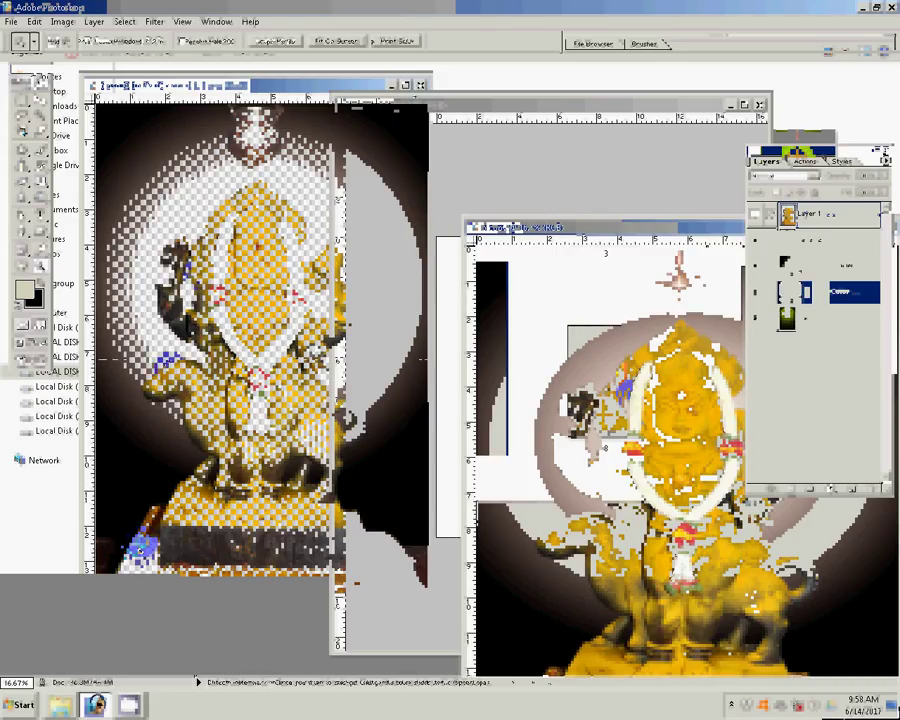
# Set the Crop tool to 12 in width by 15 in height.
pyautogui.press('c')
pyautogui.doubleClick(80, 41)
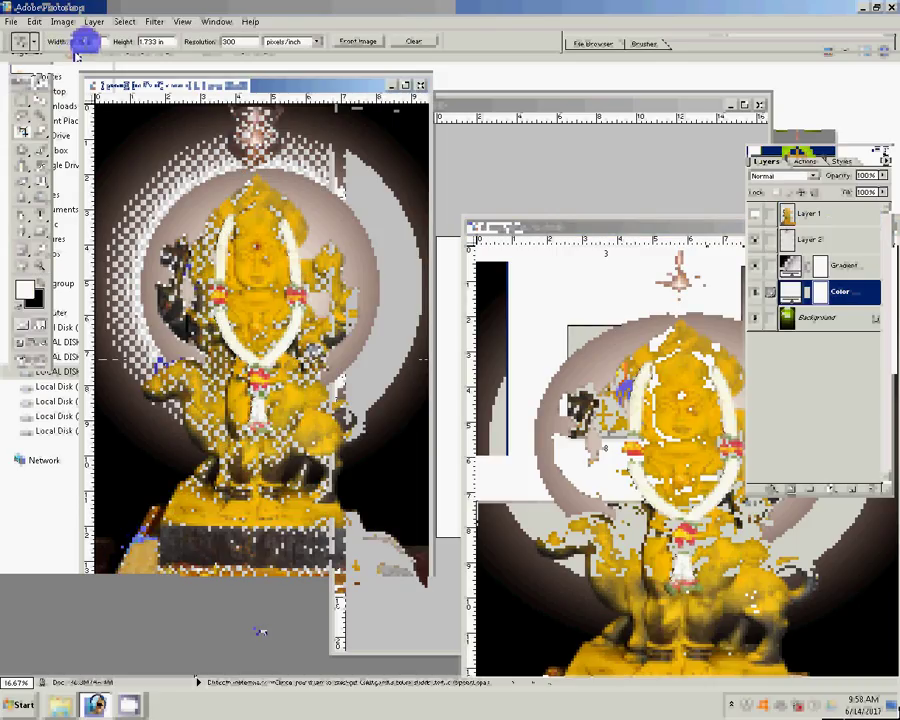
pyautogui.write('12')
pyautogui.doubleClick(150, 41)
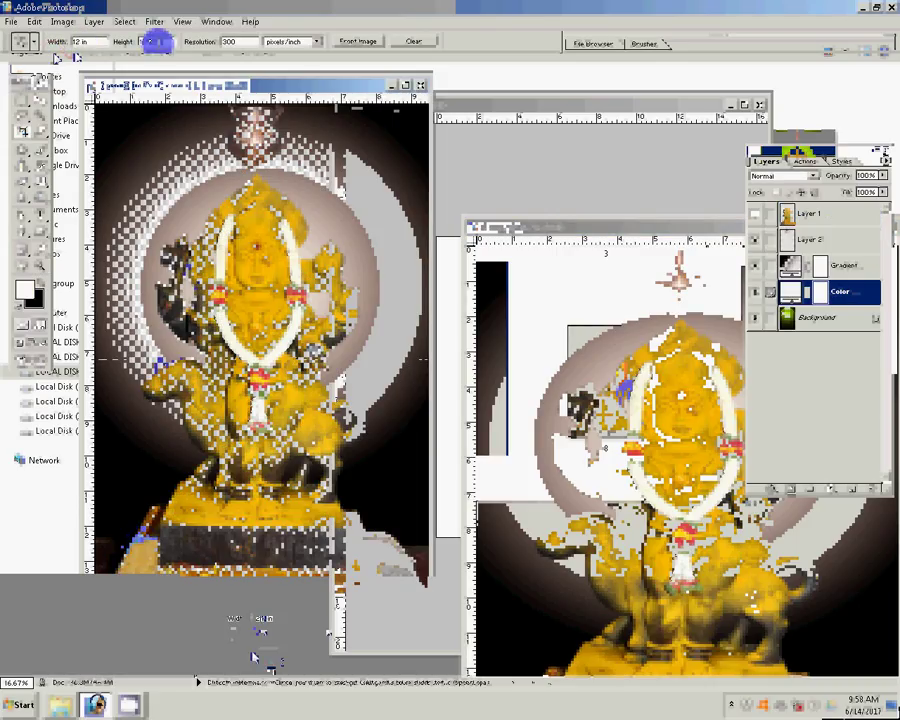
pyautogui.write('15')
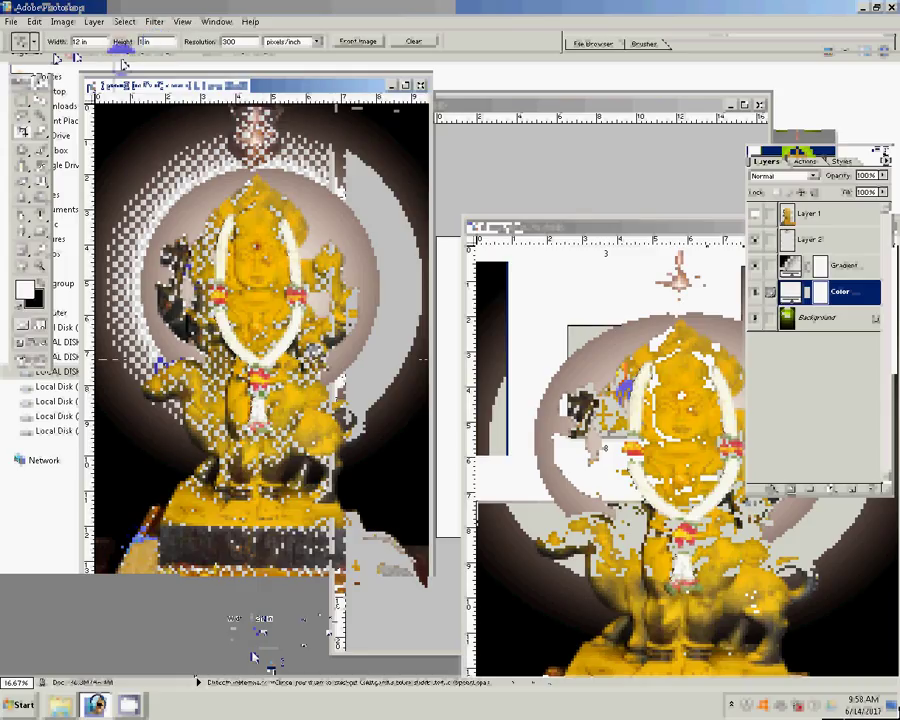
pyautogui.press('Return')
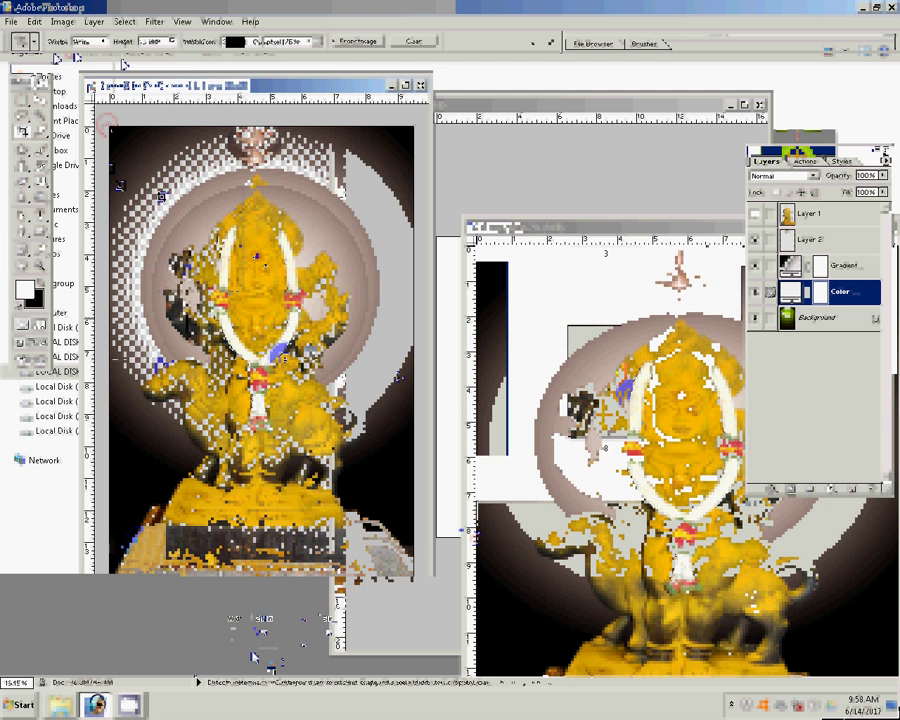
# Draw the crop box past the image edges, commit it, and fit the image on screen.
pyautogui.click(349, 284)
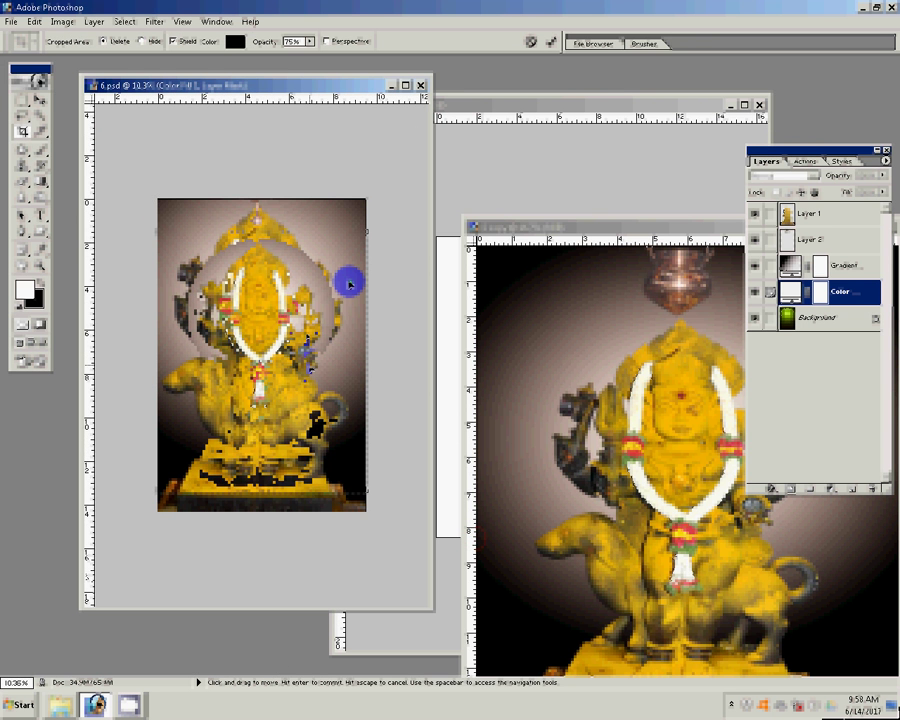
pyautogui.hotkey('ctrl', '-')
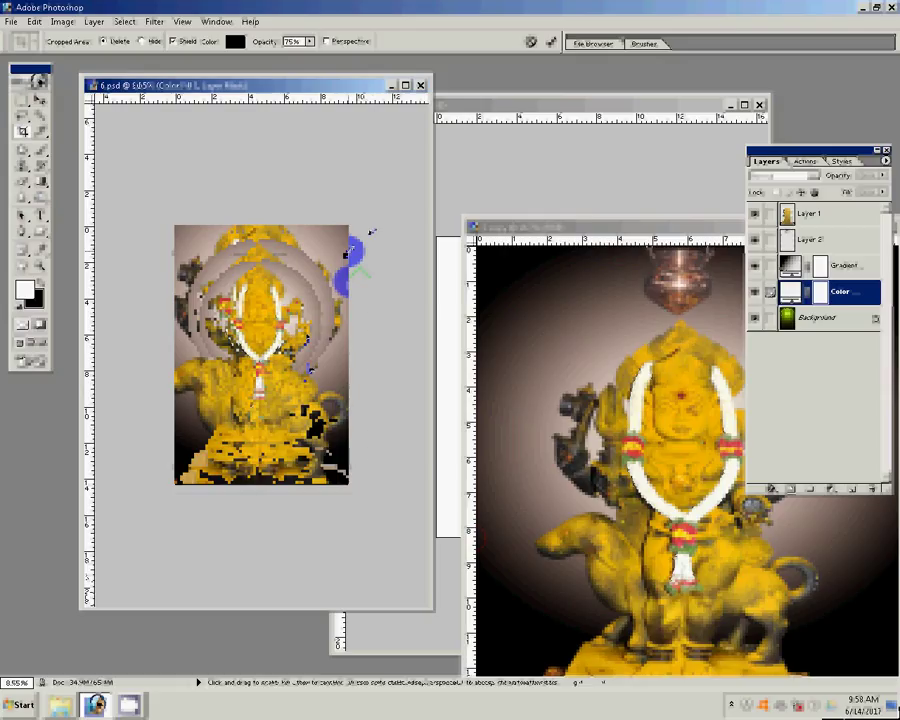
pyautogui.moveTo(372, 232); pyautogui.dragTo(366, 233)
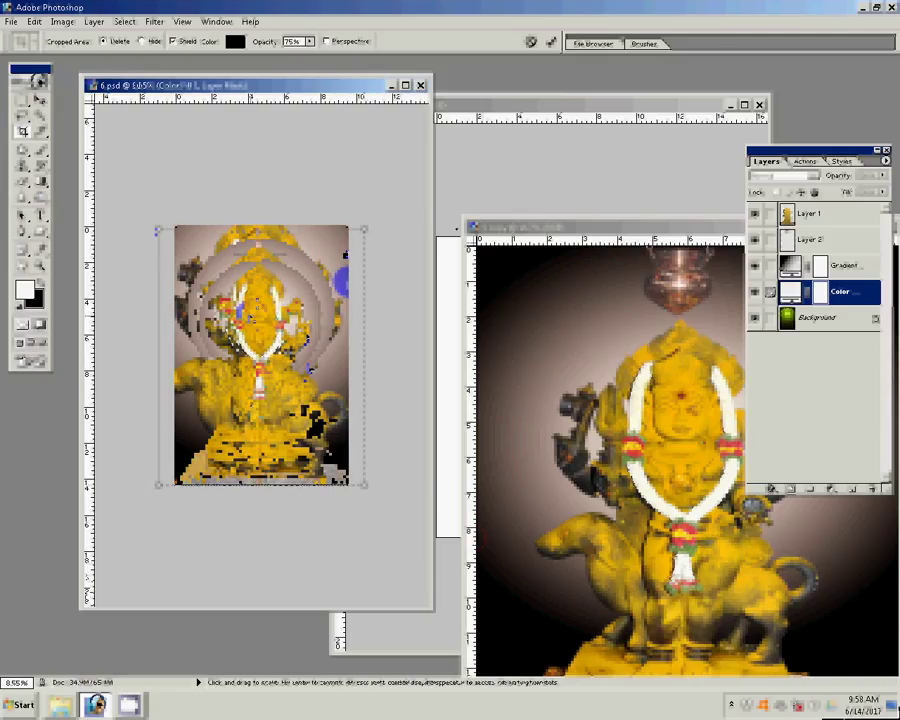
pyautogui.click(550, 42)
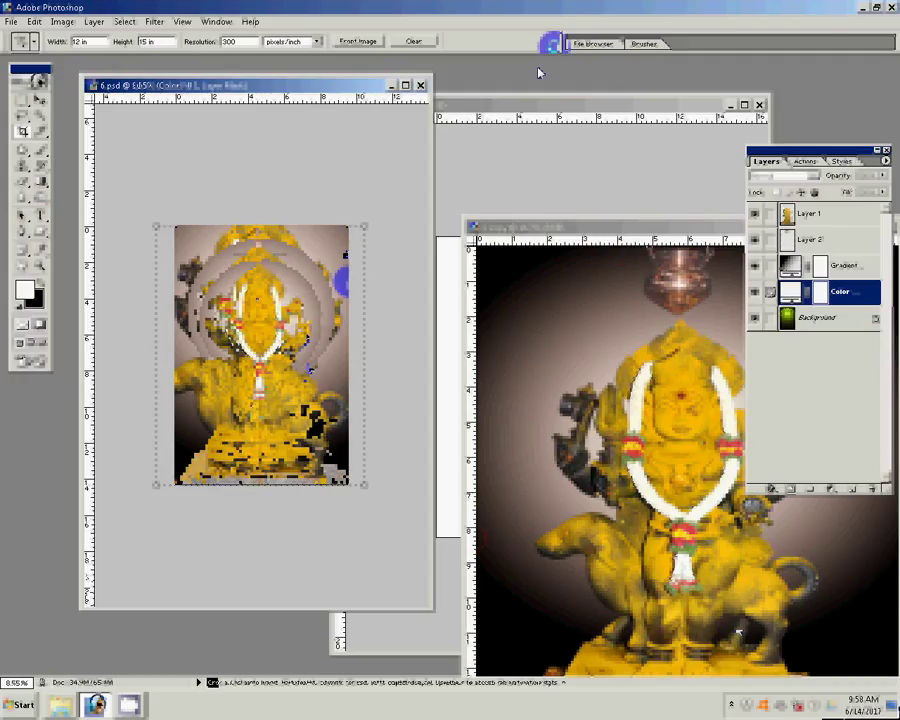
pyautogui.click(553, 45)
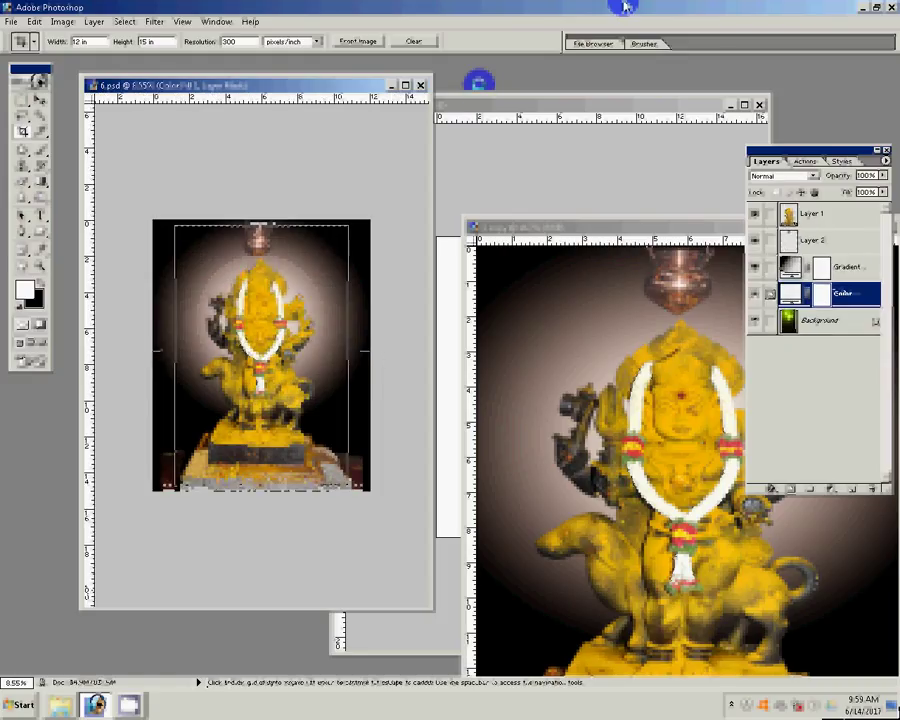
pyautogui.rightClick(303, 272)
pyautogui.click(335, 283)
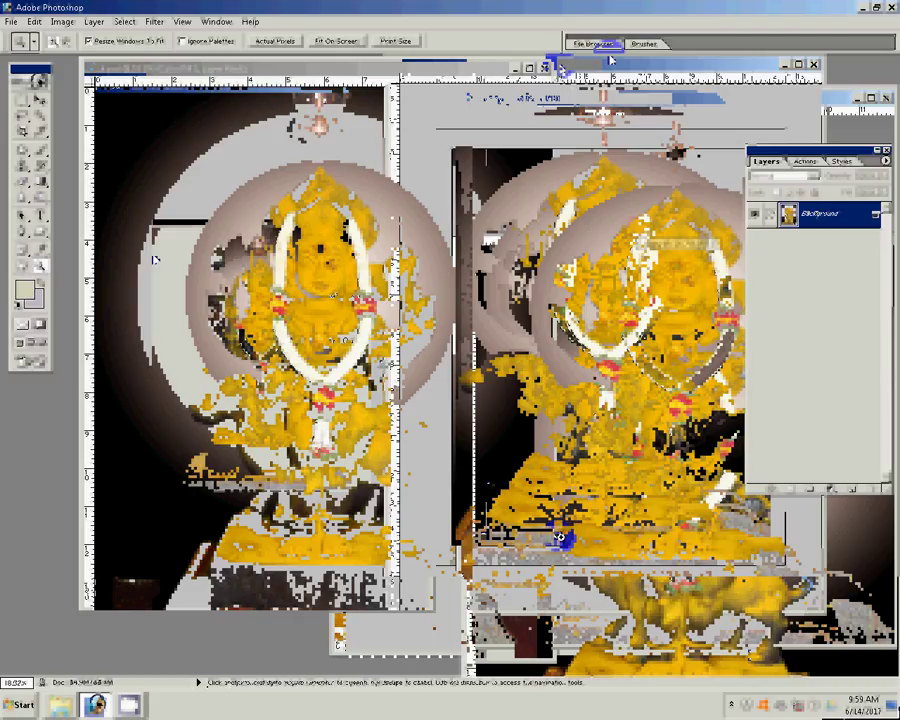
# Make a rectangular selection and choose Feather from its context menu.
pyautogui.click(22, 101)
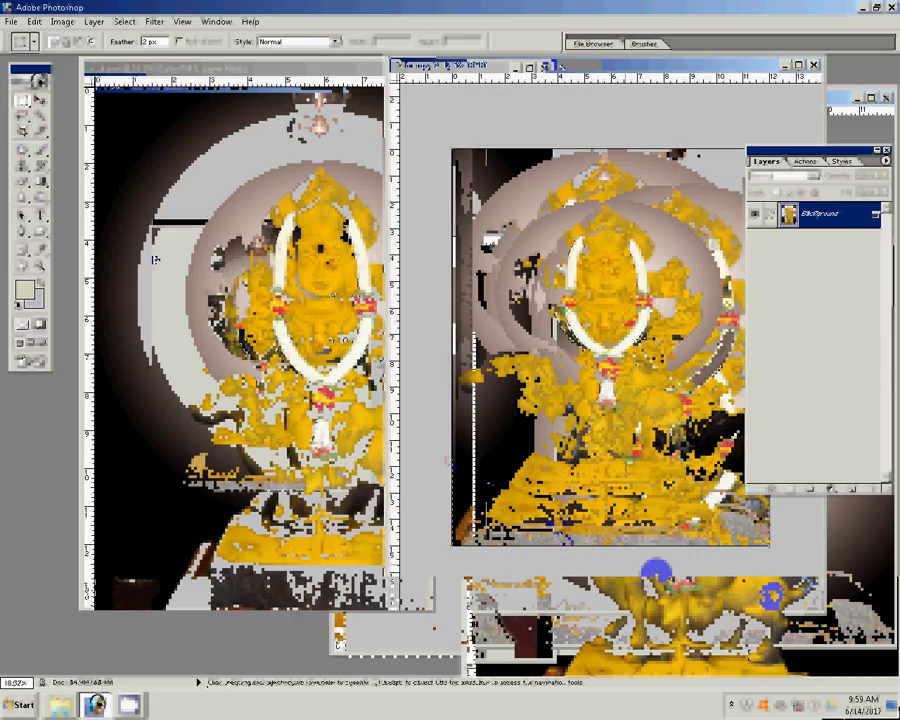
pyautogui.rightClick(604, 334)
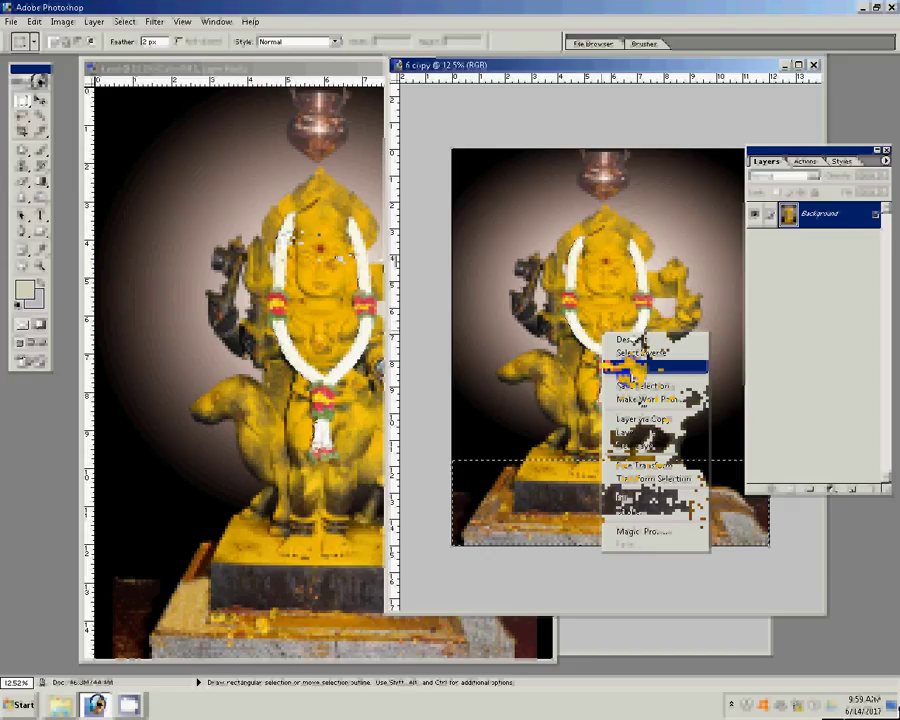
pyautogui.click(632, 367)
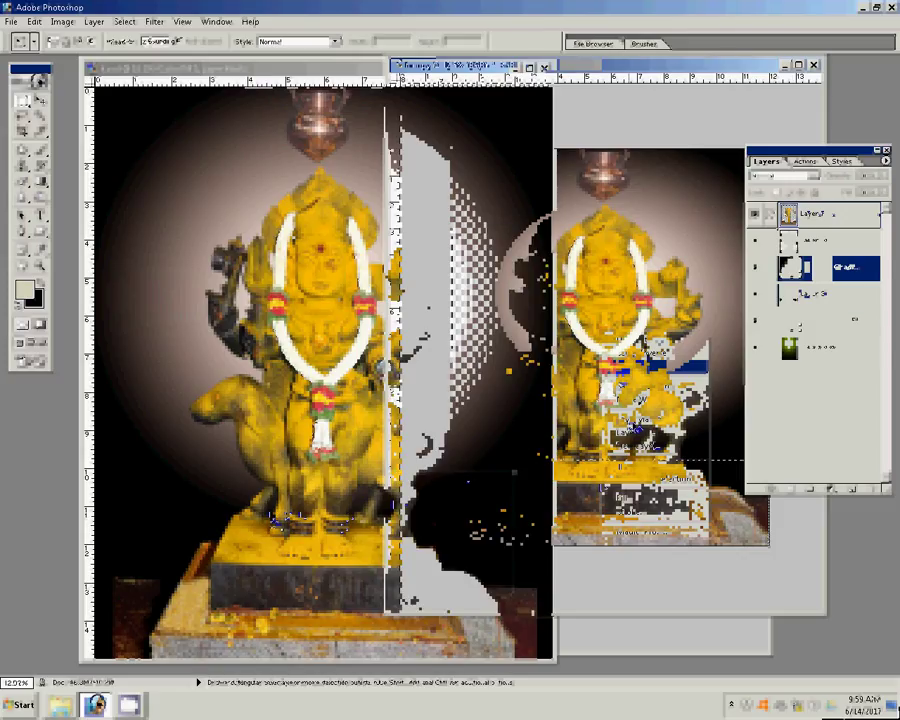
# Move Layer 9 above the Gradient layer and make the top layer active.
pyautogui.click(849, 295)
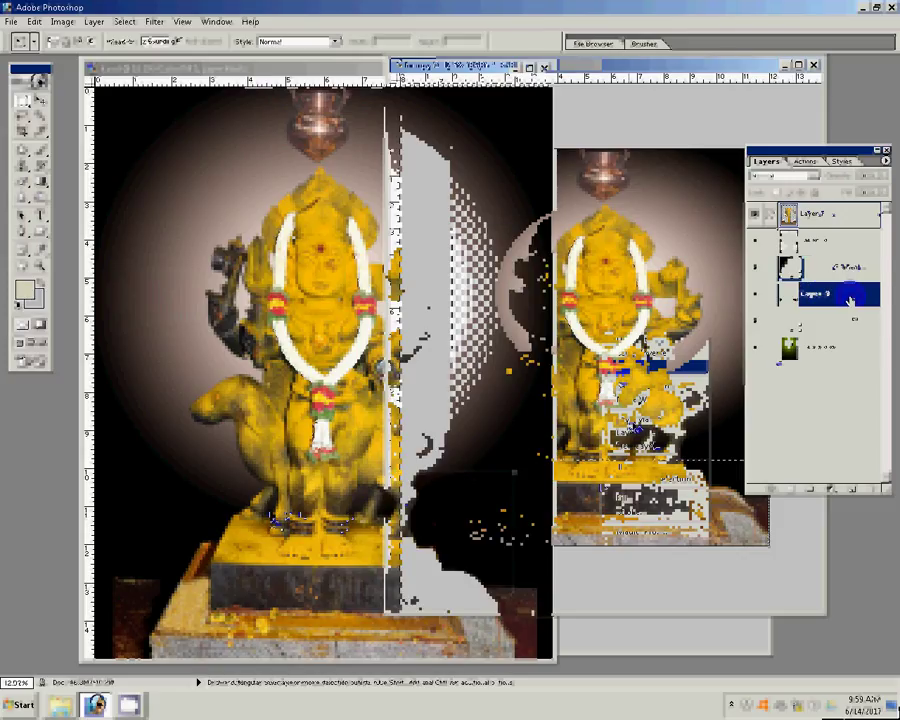
pyautogui.moveTo(849, 295); pyautogui.dragTo(849, 267)
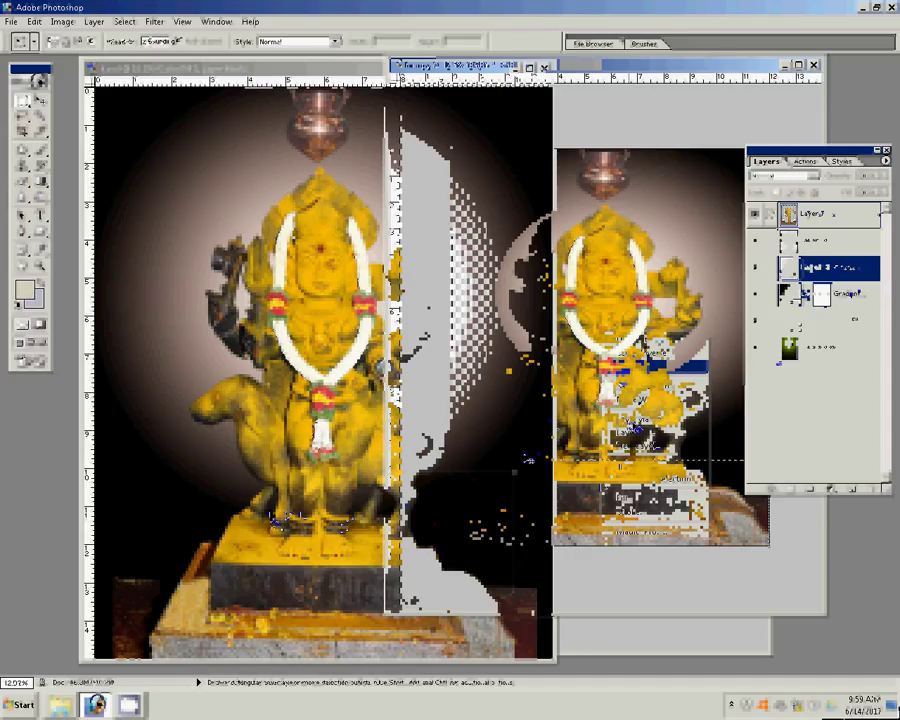
pyautogui.click(840, 213)
pyautogui.press('v')
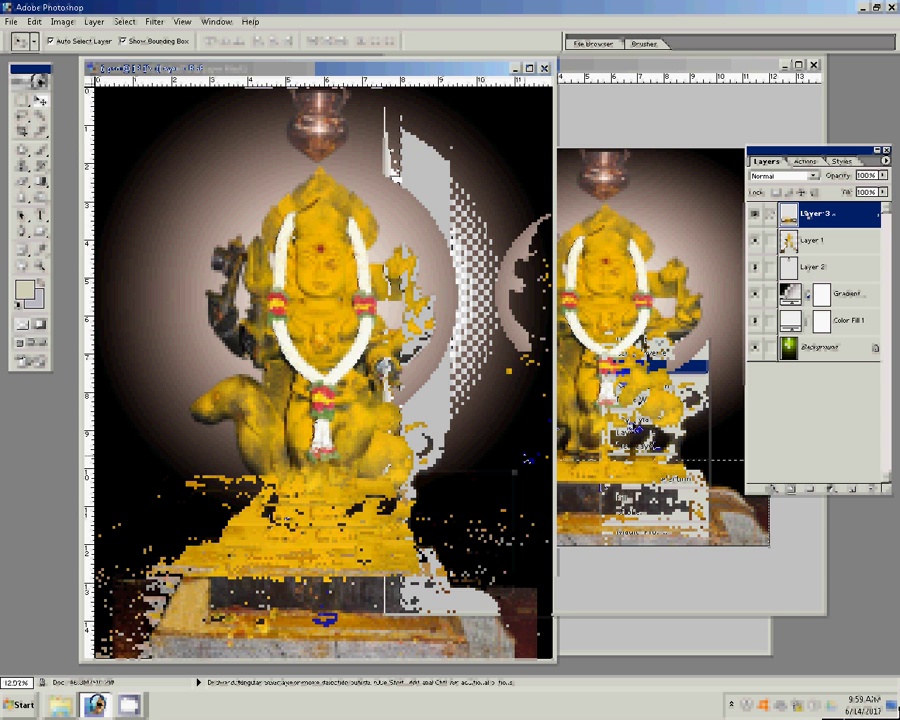
pyautogui.click(376, 585)
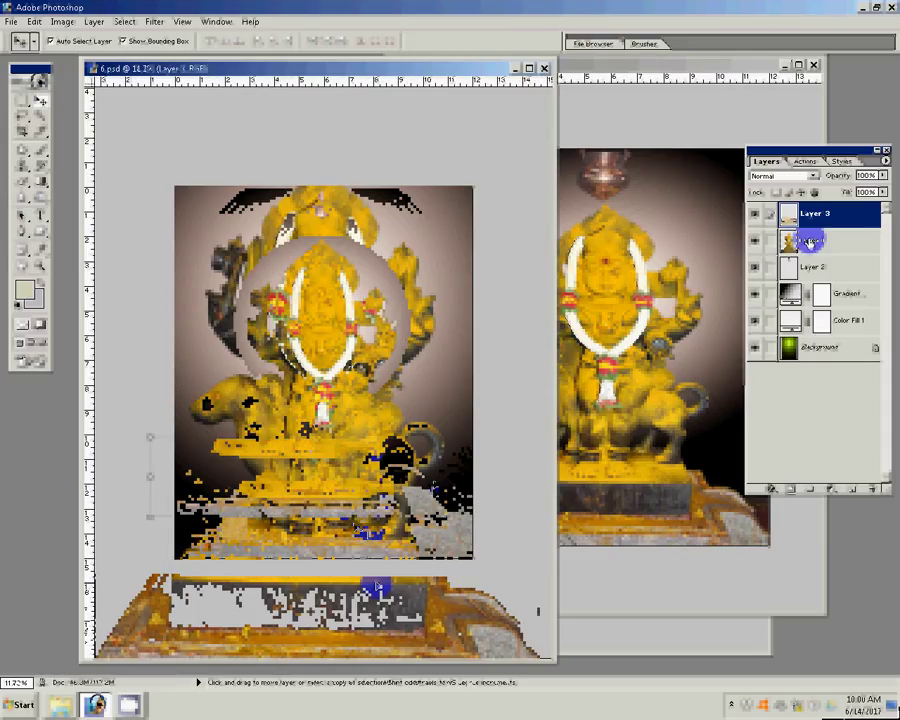
# Check the image size, entering 3600, then cancel without changes.
pyautogui.click(808, 241)
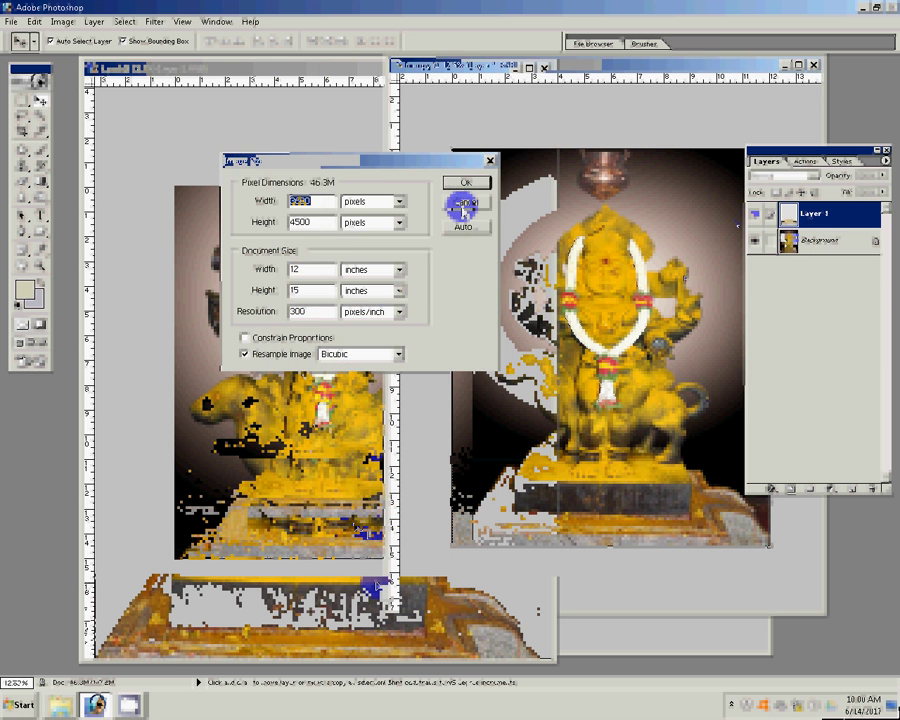
pyautogui.write('3600')
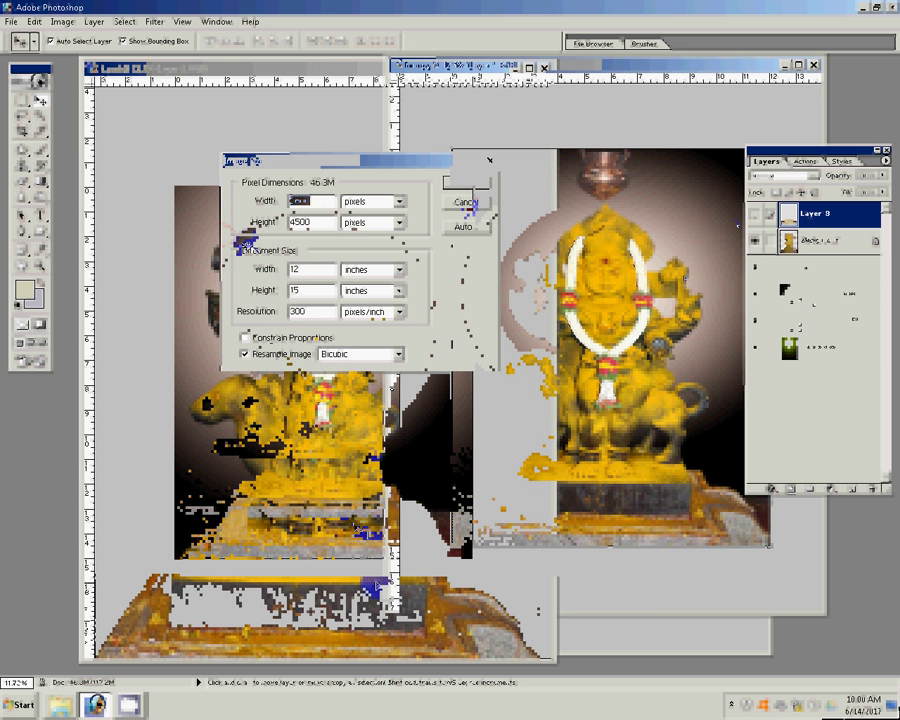
pyautogui.click(454, 213)
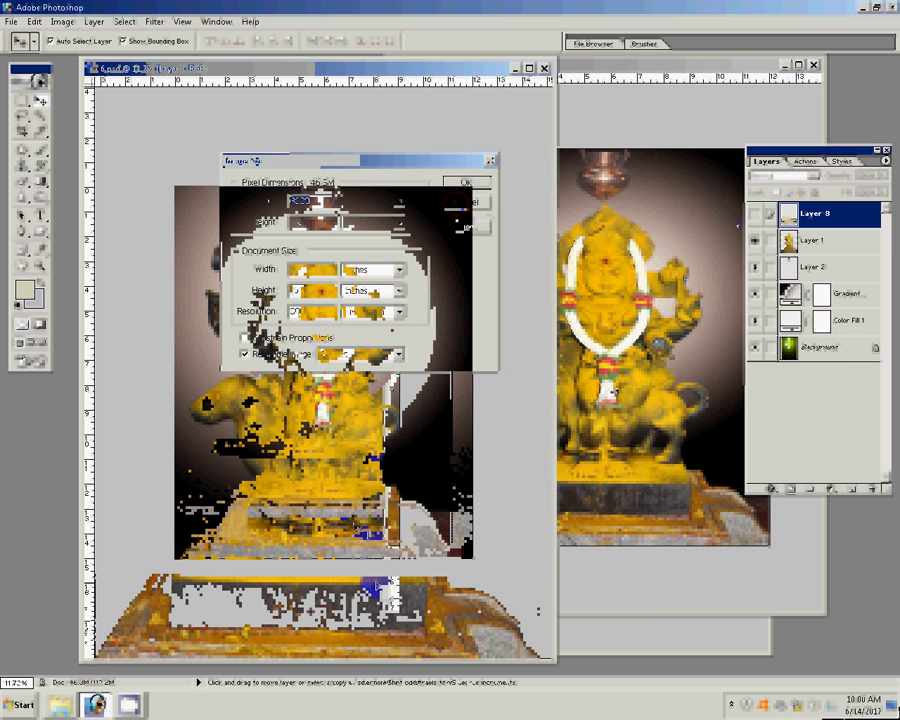
pyautogui.click(586, 354)
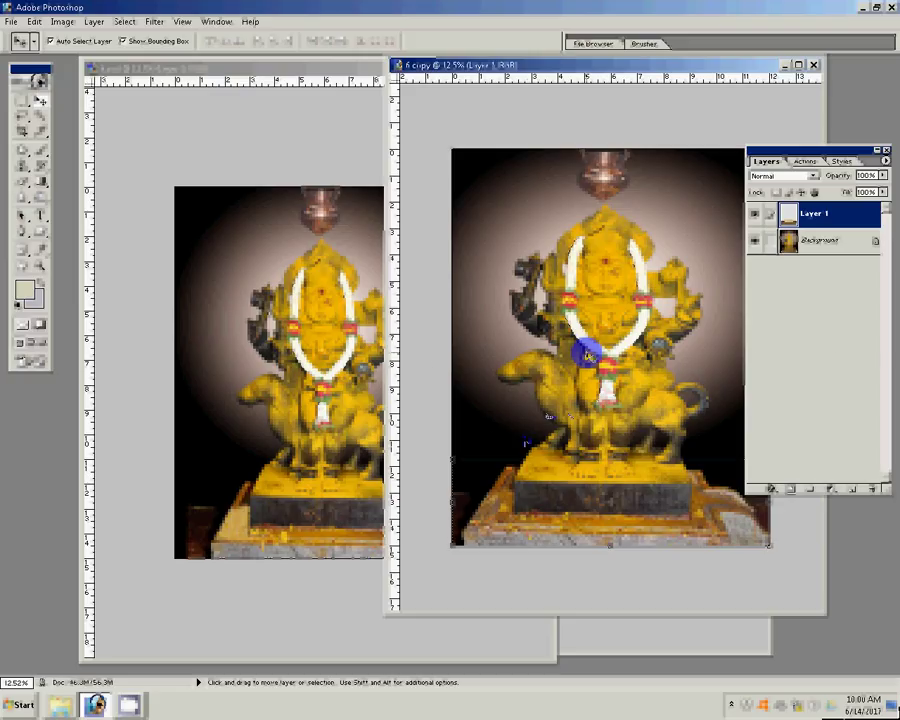
# Drag the 6 copy statue picture into the framed document and shift it left.
pyautogui.moveTo(588, 355); pyautogui.dragTo(451, 459)
pyautogui.press('z')
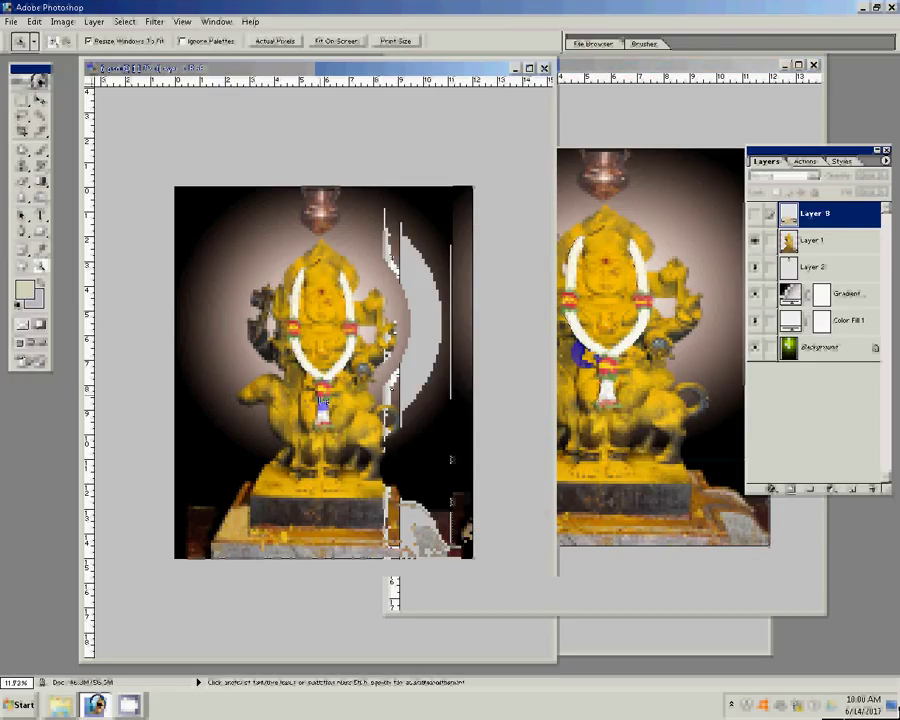
pyautogui.click(336, 41)
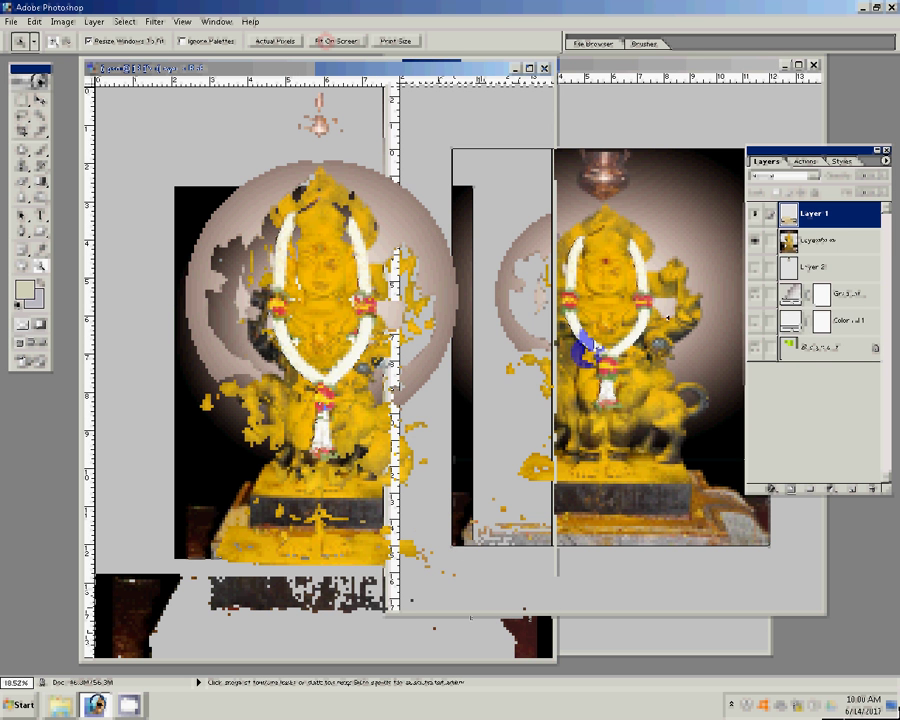
pyautogui.click(336, 41)
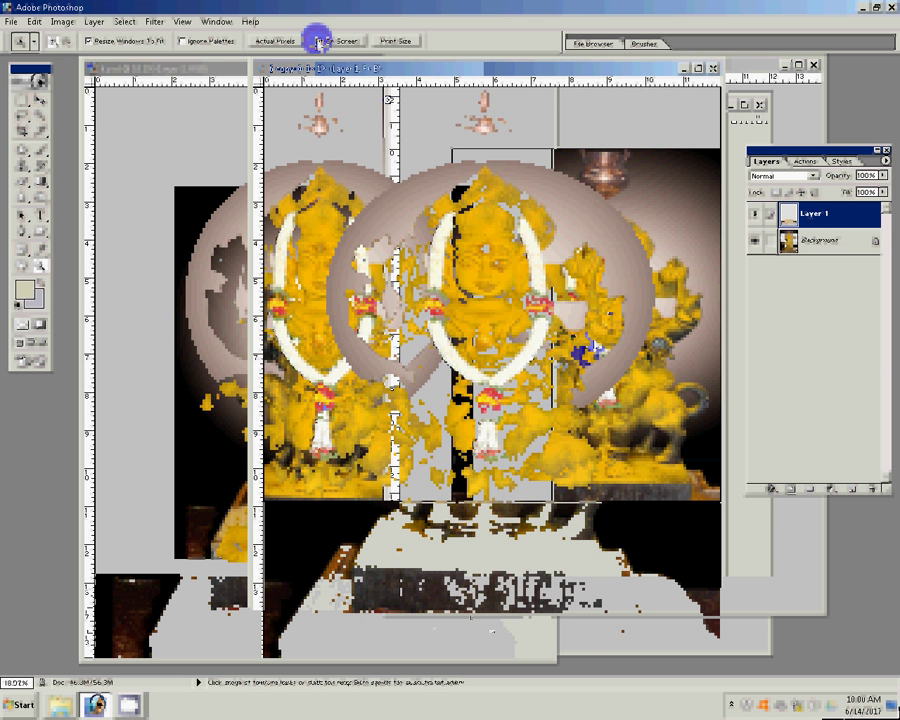
pyautogui.press('v')
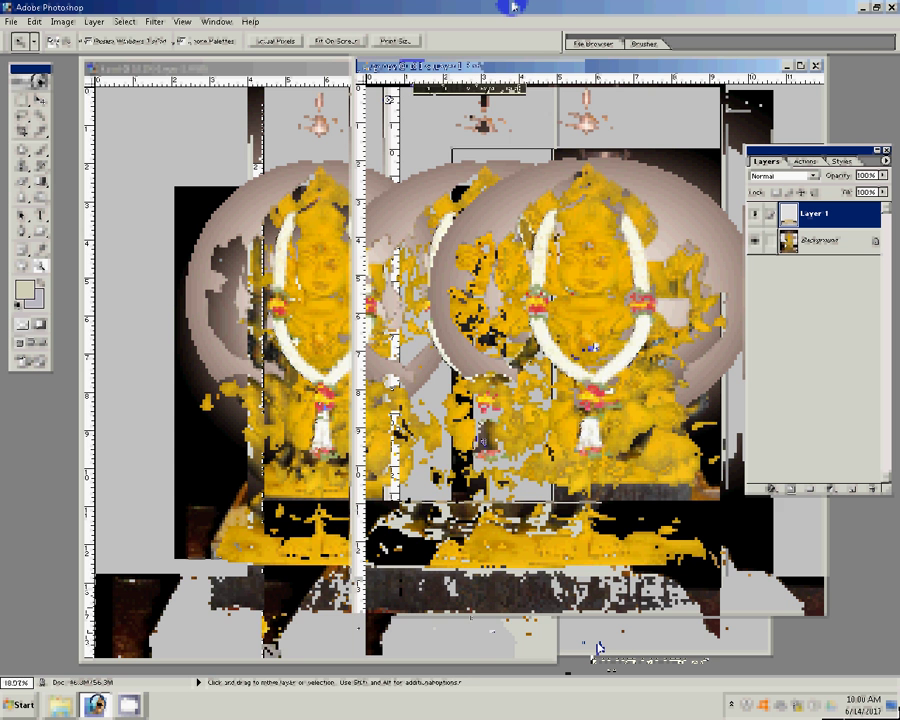
pyautogui.hotkey('ctrl', 'Tab')
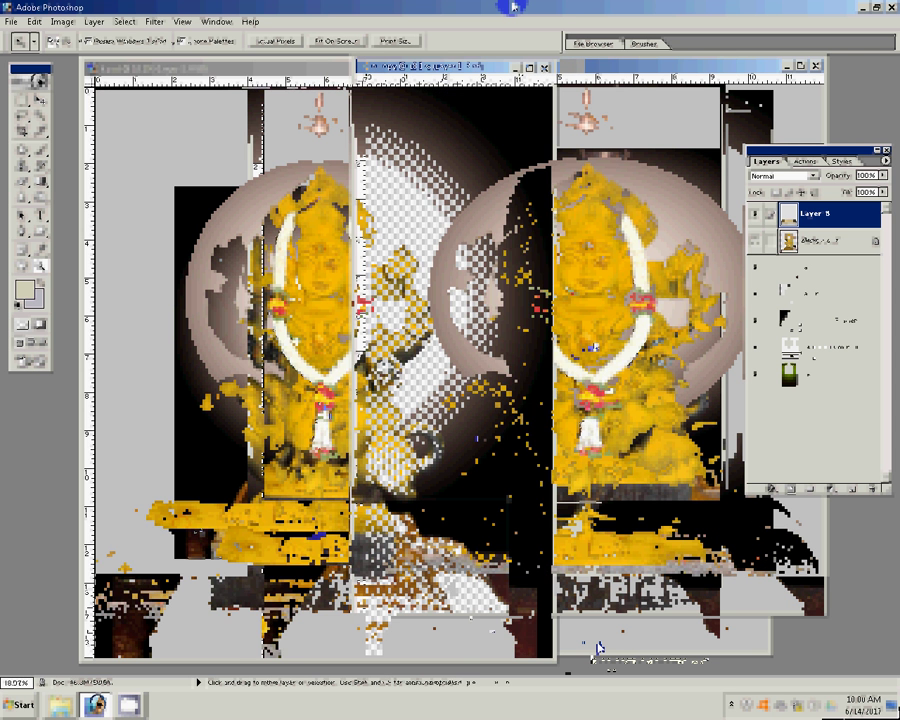
pyautogui.moveTo(376, 535); pyautogui.dragTo(318, 525)
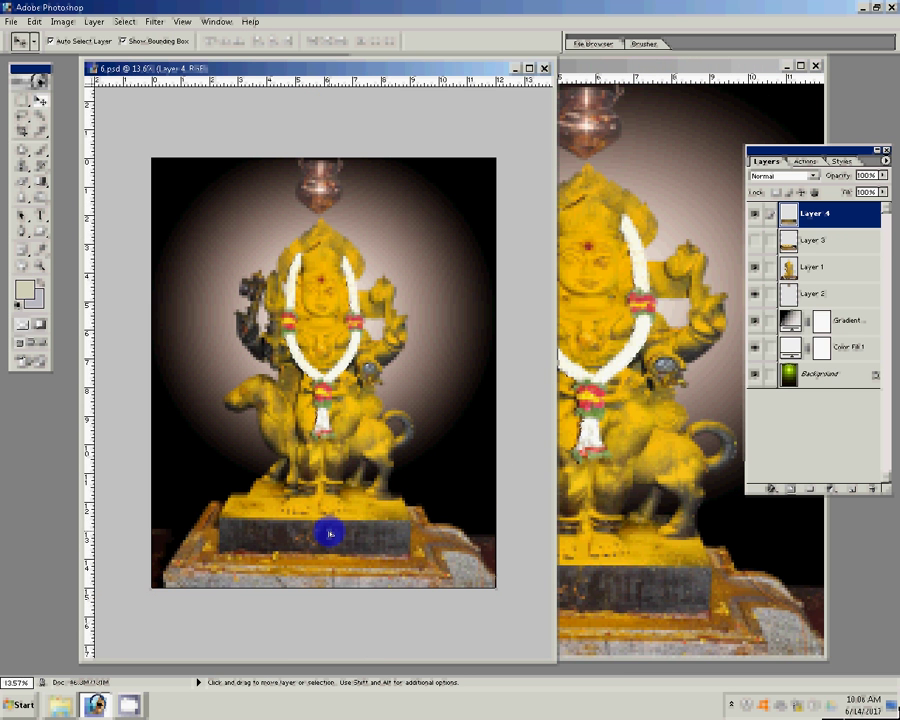
# Nudge the pedestal layer into place and scale it down to fit under the statue.
pyautogui.moveTo(330, 533)
pyautogui.mouseDown()
pyautogui.moveTo(337, 535)
pyautogui.moveTo(328, 535)
pyautogui.mouseUp()
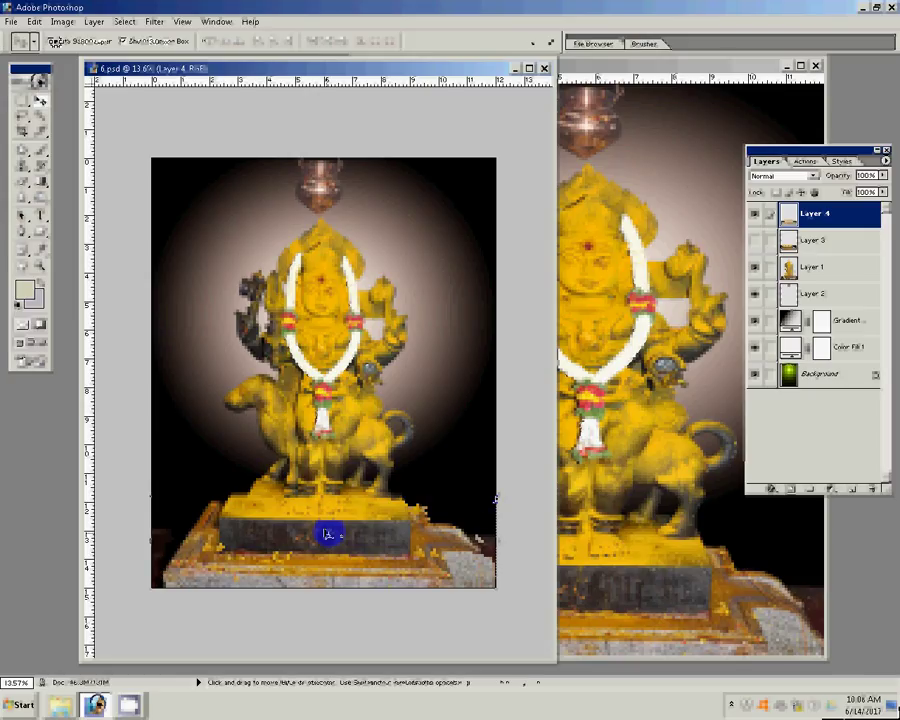
pyautogui.moveTo(330, 535); pyautogui.dragTo(328, 535)
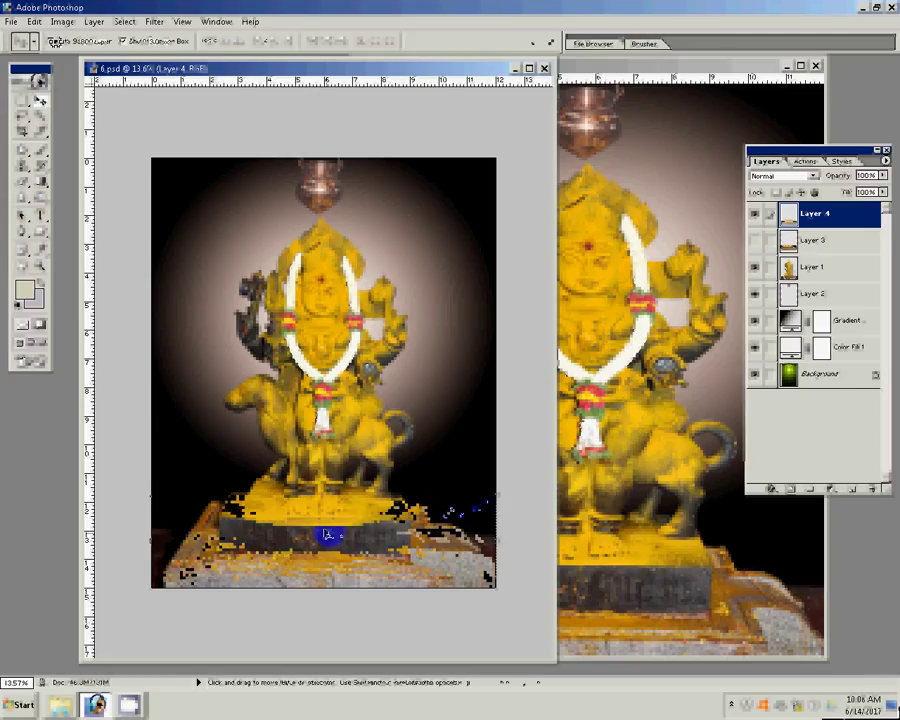
pyautogui.hotkey('ctrl', 't')
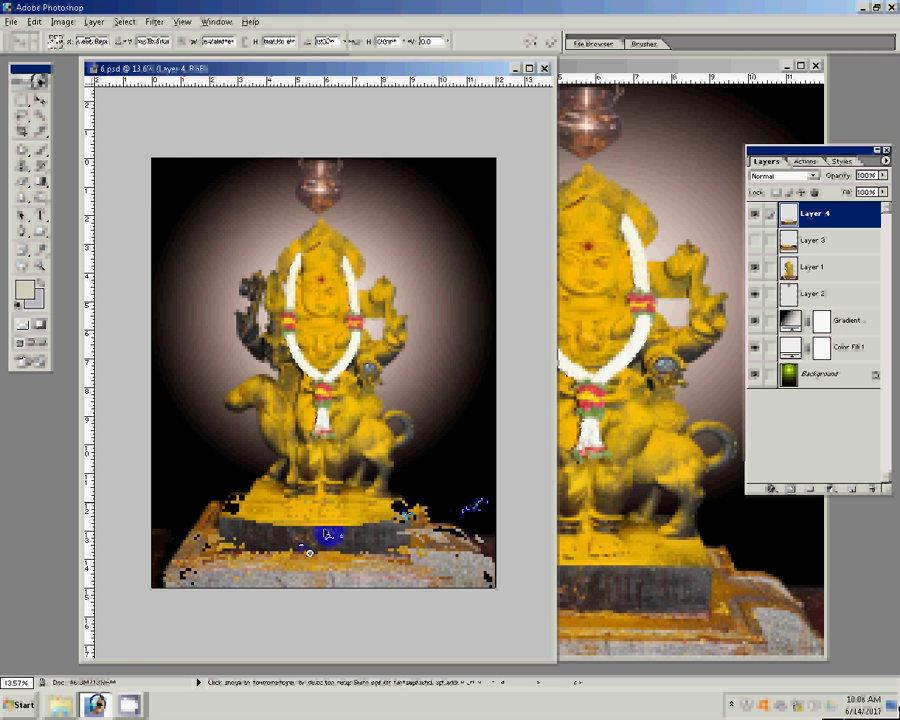
pyautogui.hotkey('ctrl', '+')
pyautogui.hotkey('ctrl', '+')
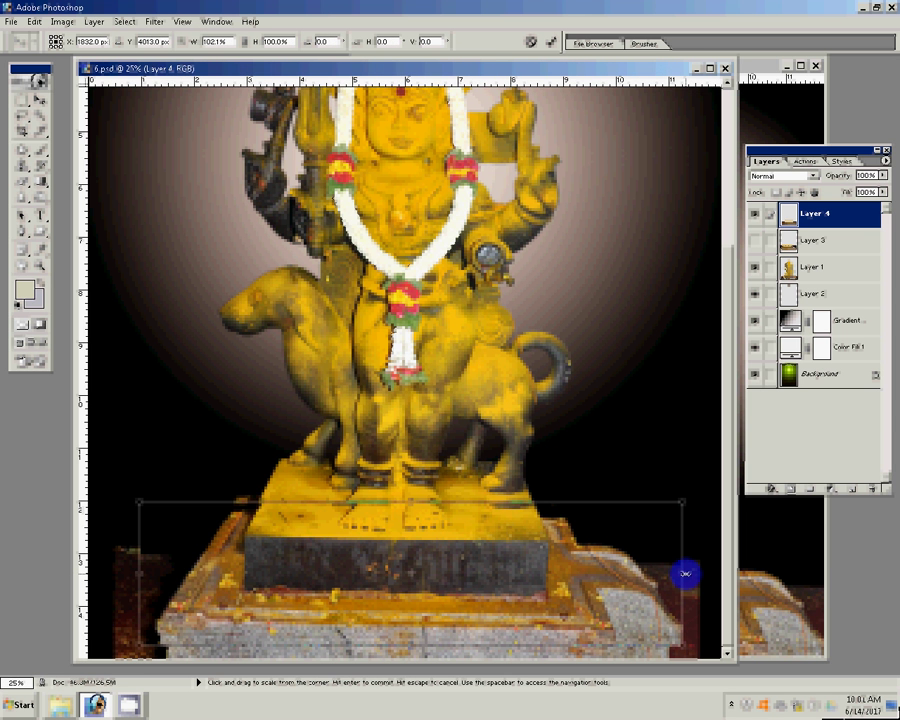
pyautogui.moveTo(685, 573)
pyautogui.mouseDown()
pyautogui.moveTo(614, 529)
pyautogui.moveTo(567, 410)
pyautogui.mouseUp()
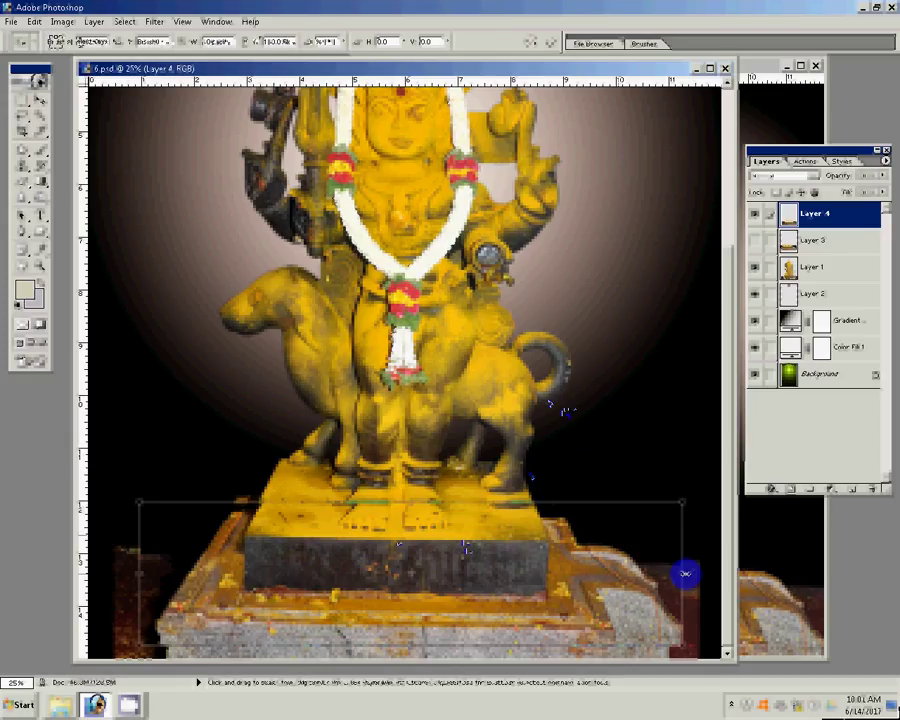
# Choose an eraser variant and zoom in on the pedestal's right corner.
pyautogui.press('b')
pyautogui.hotkey('shift', 'e')
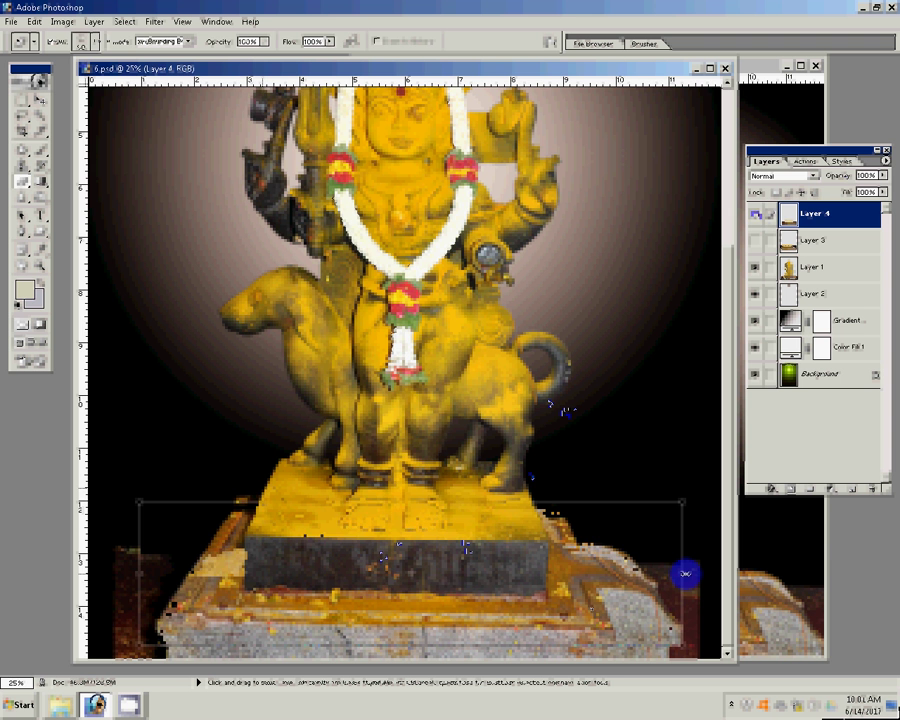
pyautogui.press('z')
pyautogui.click(480, 606)
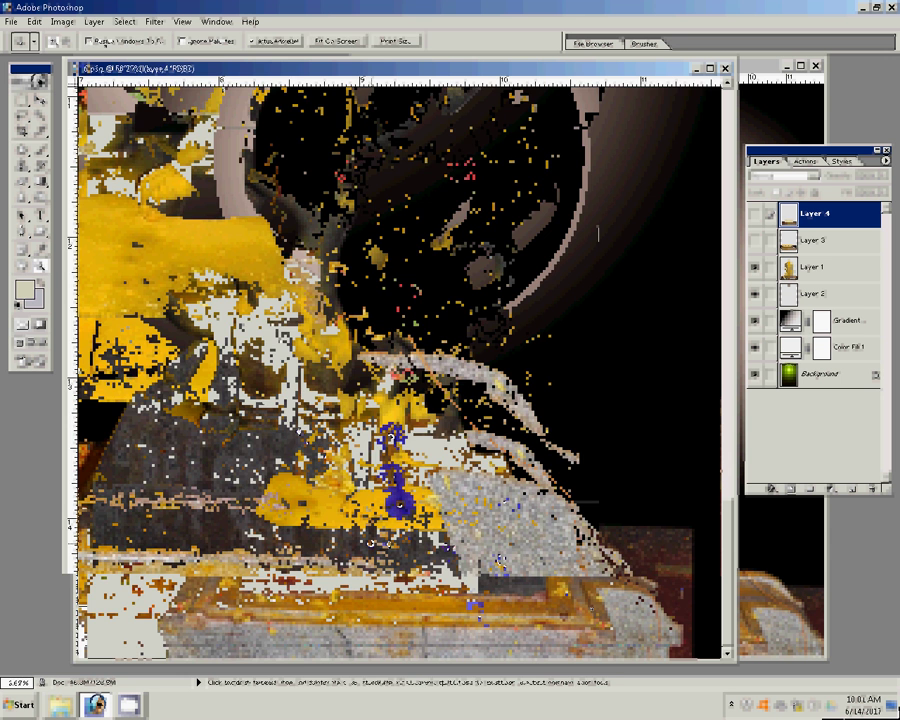
# Trace the pedestal's right corner with the Pen, convert it to a selection, and select Layer 1.
pyautogui.press('p')
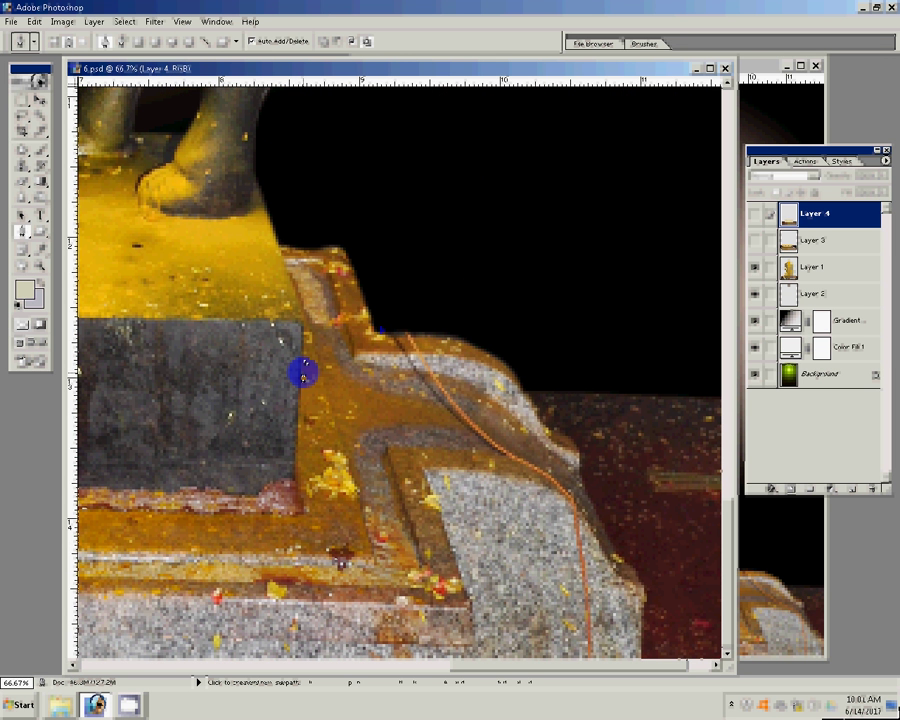
pyautogui.moveTo(460, 451); pyautogui.dragTo(490, 451)
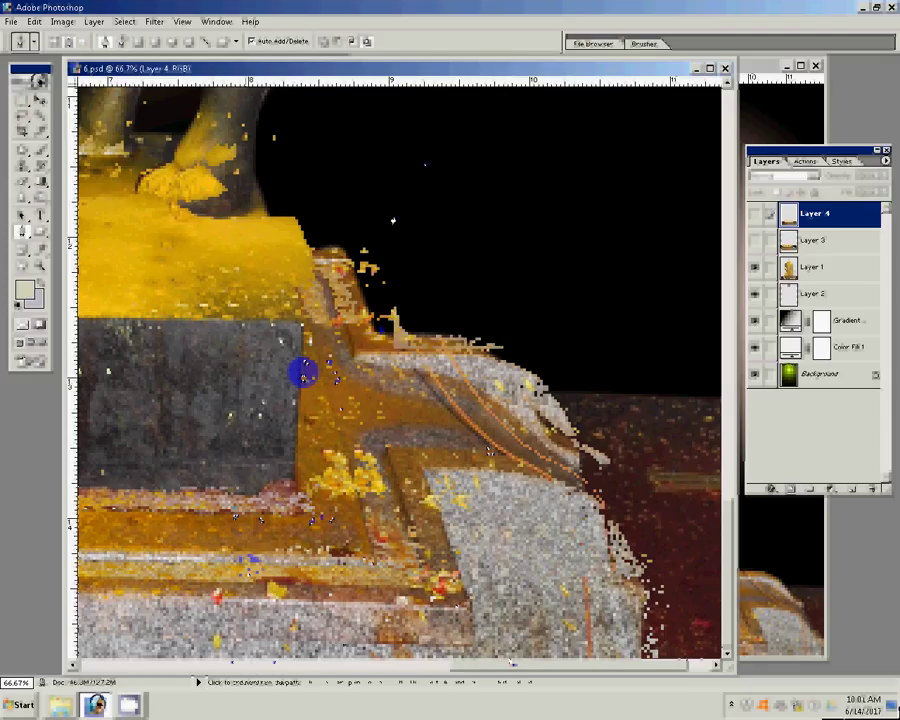
pyautogui.rightClick(395, 217)
pyautogui.click(418, 276)
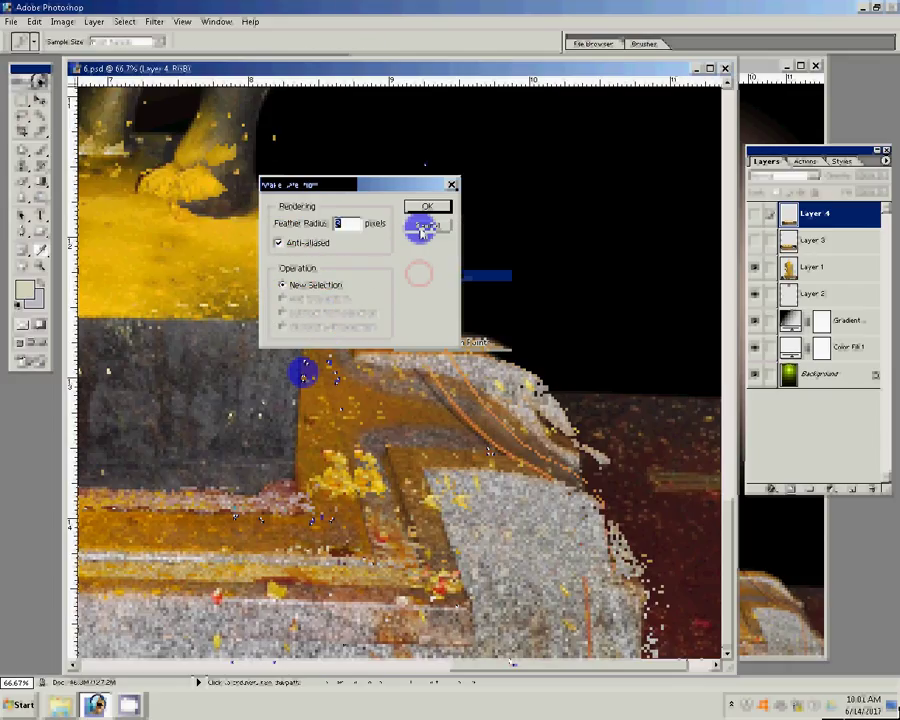
pyautogui.click(431, 203)
pyautogui.click(830, 267)
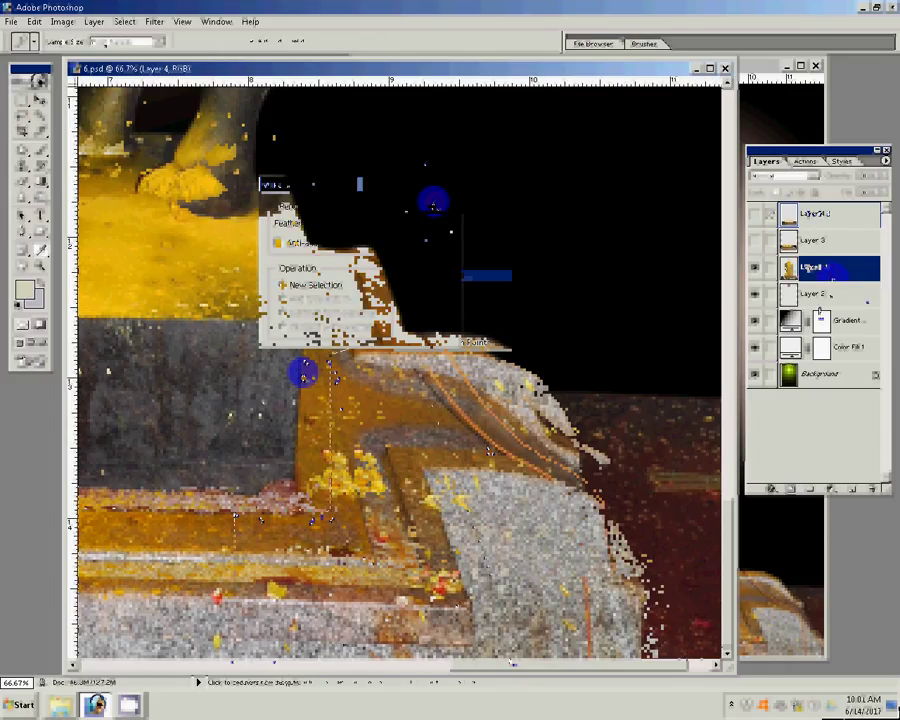
# Copy the selected corner onto a new layer and flip it horizontally.
pyautogui.press('v')
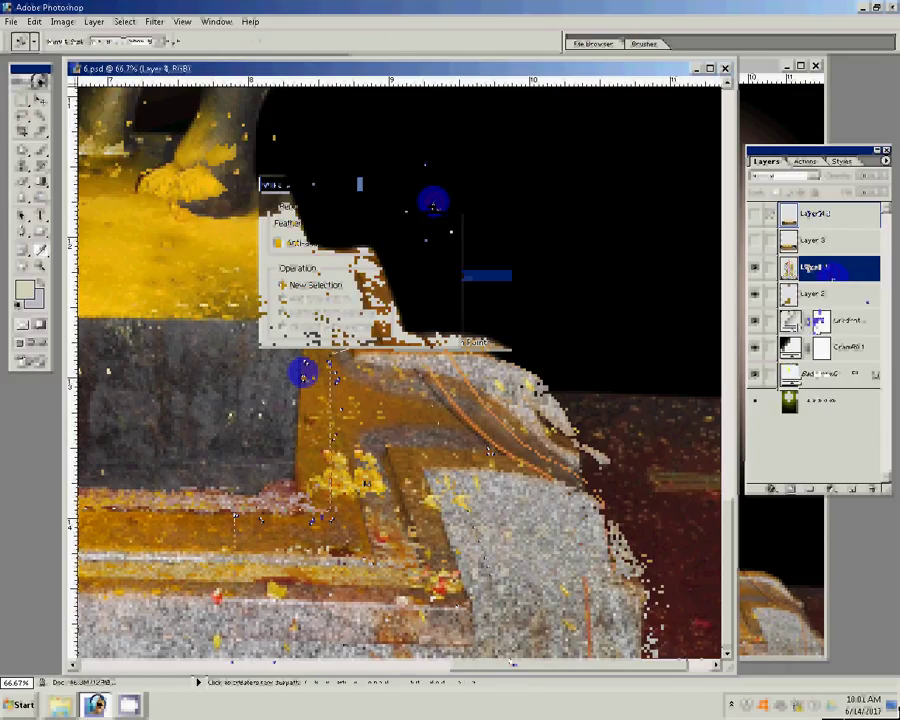
pyautogui.hotkey('ctrl', 't')
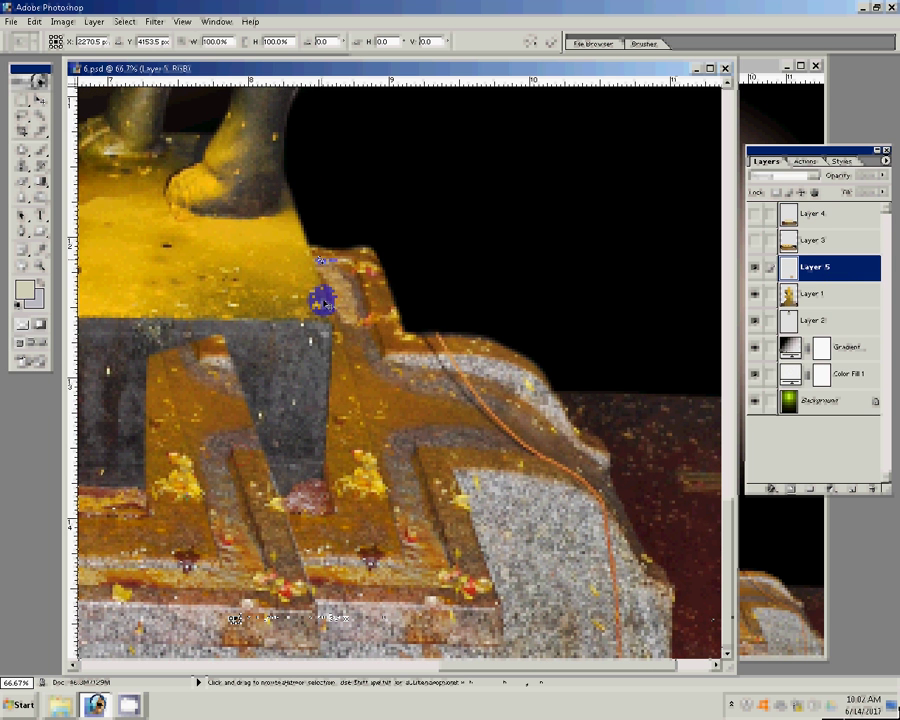
pyautogui.rightClick(320, 263)
pyautogui.click(390, 408)
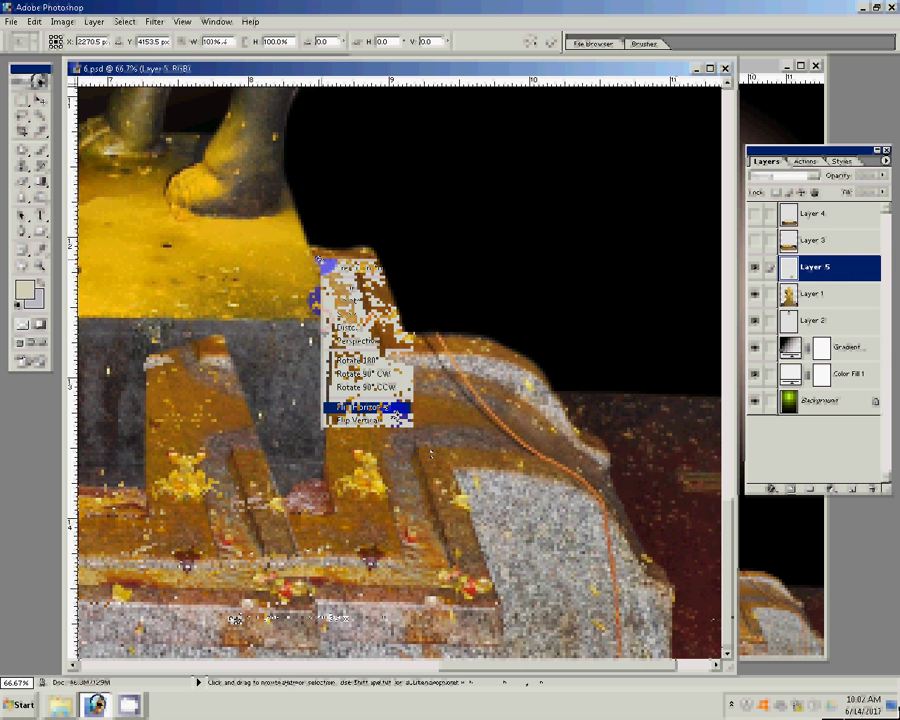
pyautogui.press('Return')
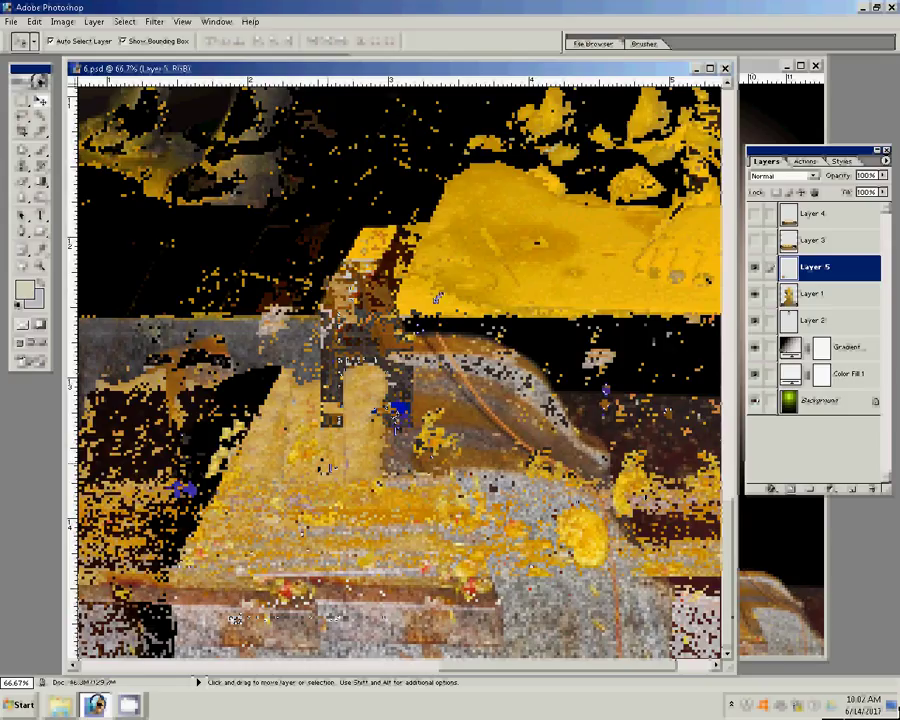
# Free-transform the Layer 5 patch to sit over the pedestal's left ledge.
pyautogui.press('m')
pyautogui.hotkey('ctrl', 't')
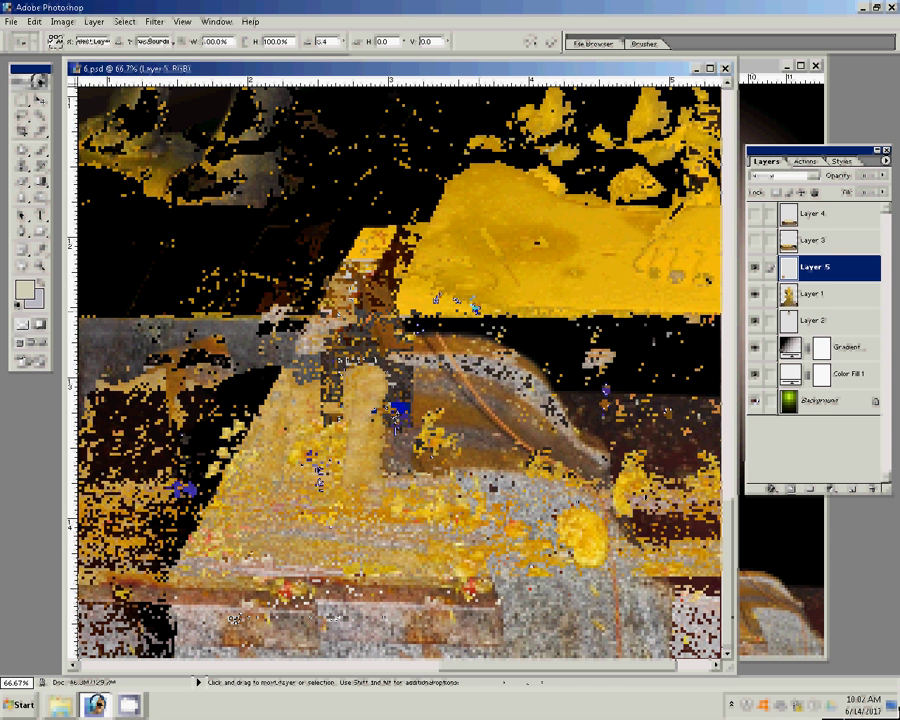
pyautogui.press('Return')
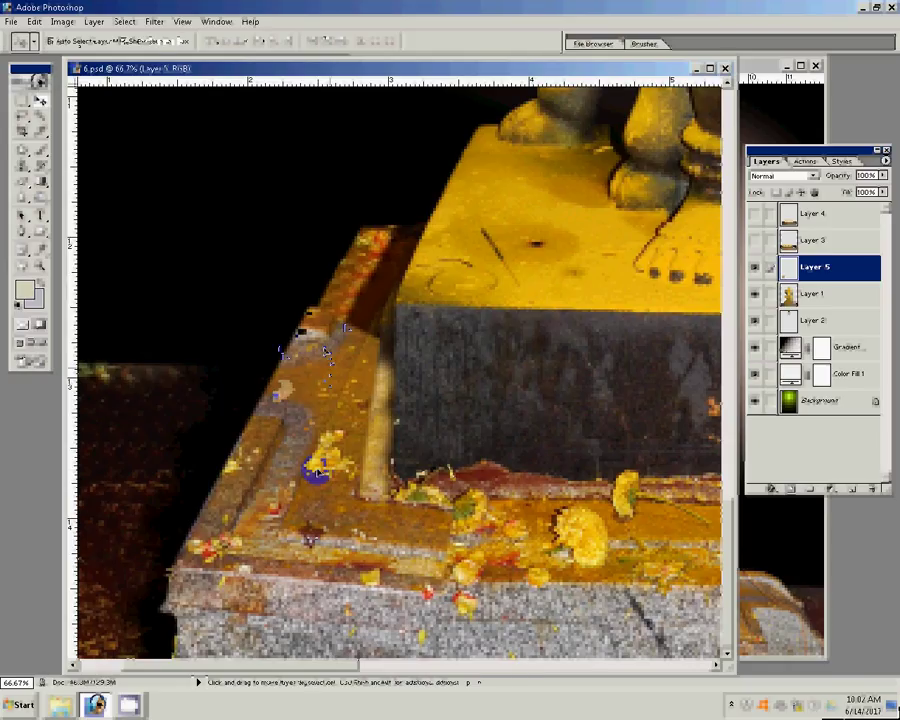
# Erase a vertical strip of the ledge patch, undoing to restore the step edge.
pyautogui.press('e')
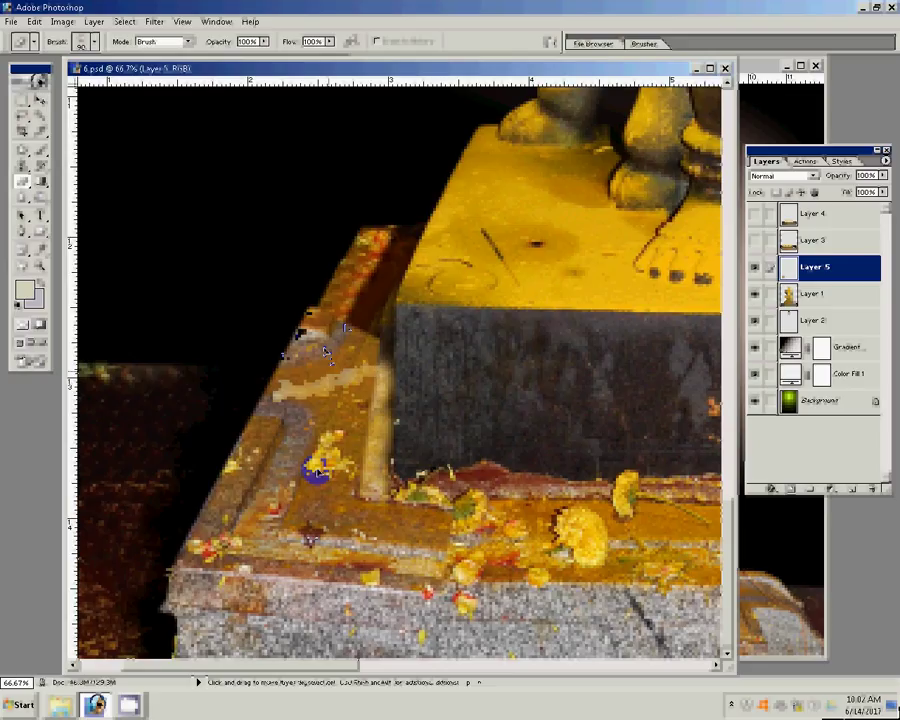
pyautogui.moveTo(365, 385)
pyautogui.mouseDown()
pyautogui.moveTo(340, 455)
pyautogui.moveTo(390, 475)
pyautogui.mouseUp()
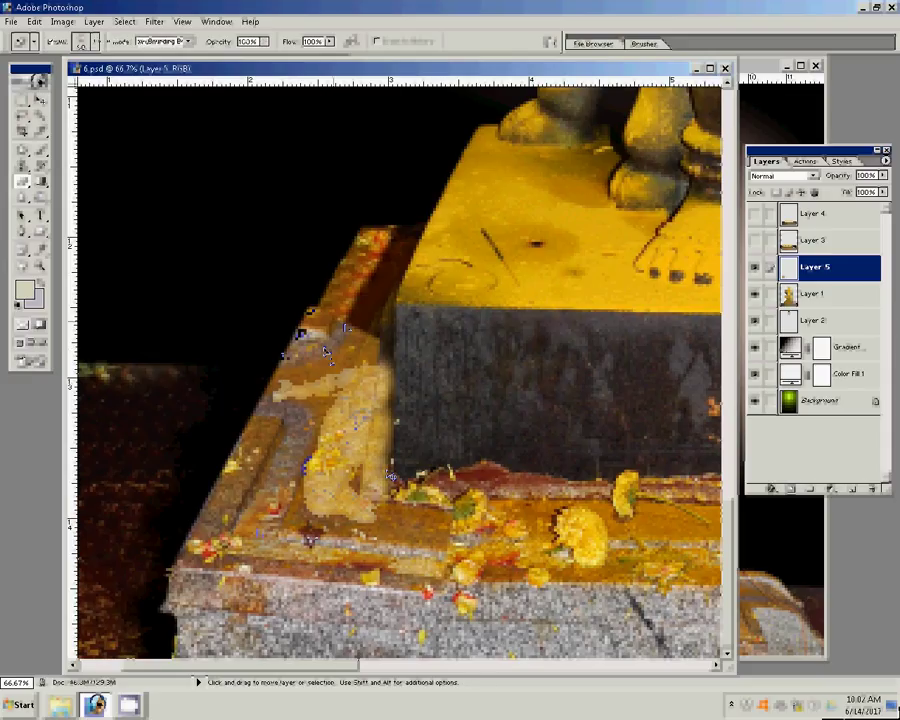
pyautogui.hotkey('ctrl', 'z')
pyautogui.hotkey('ctrl', 'z')
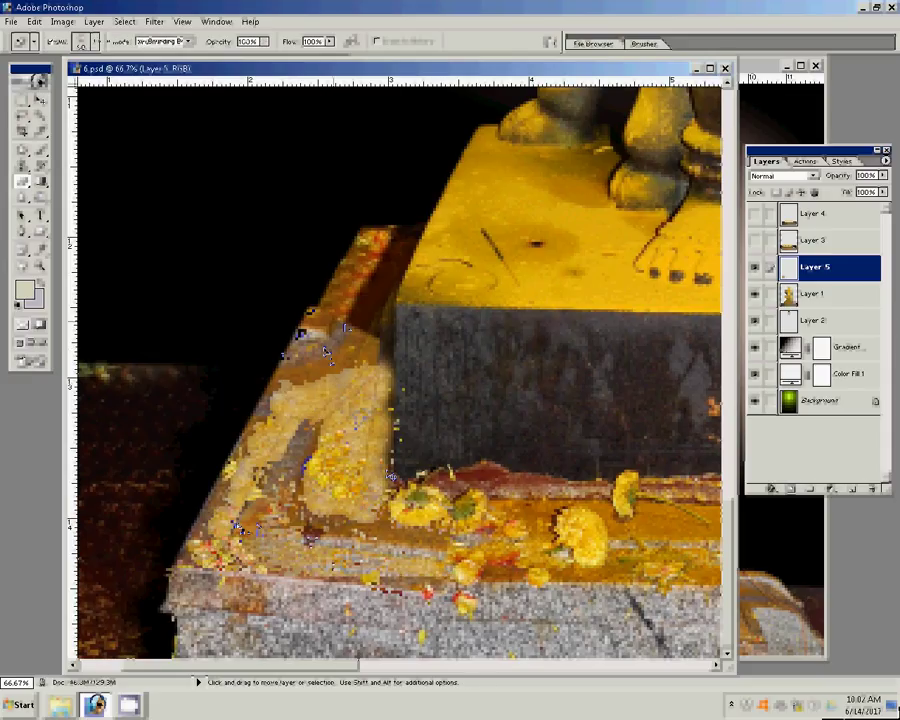
pyautogui.press('v')
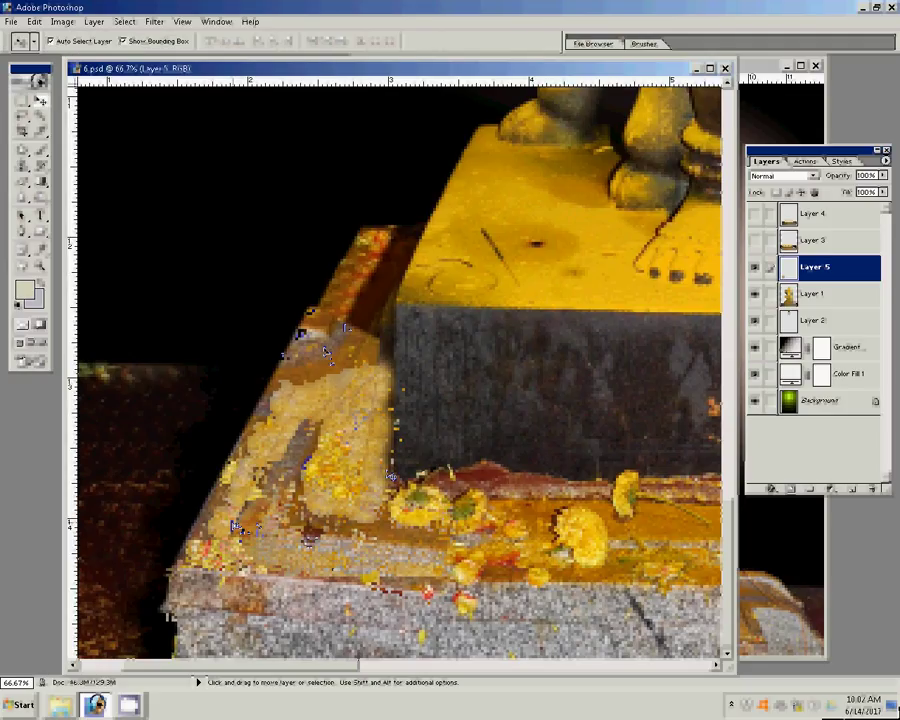
pyautogui.press('e')
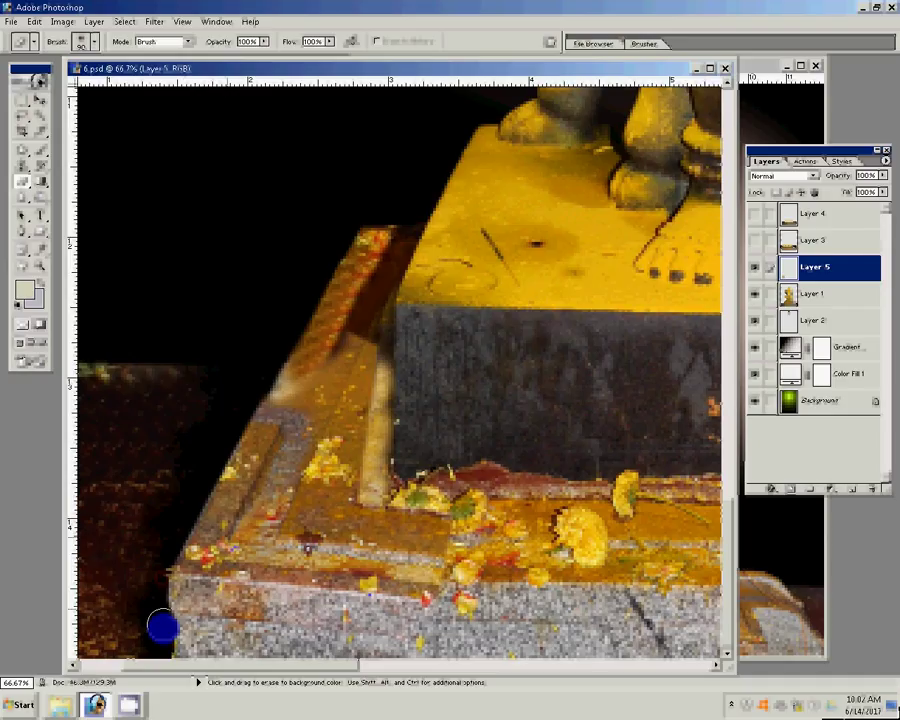
pyautogui.hotkey('shift', 'e')
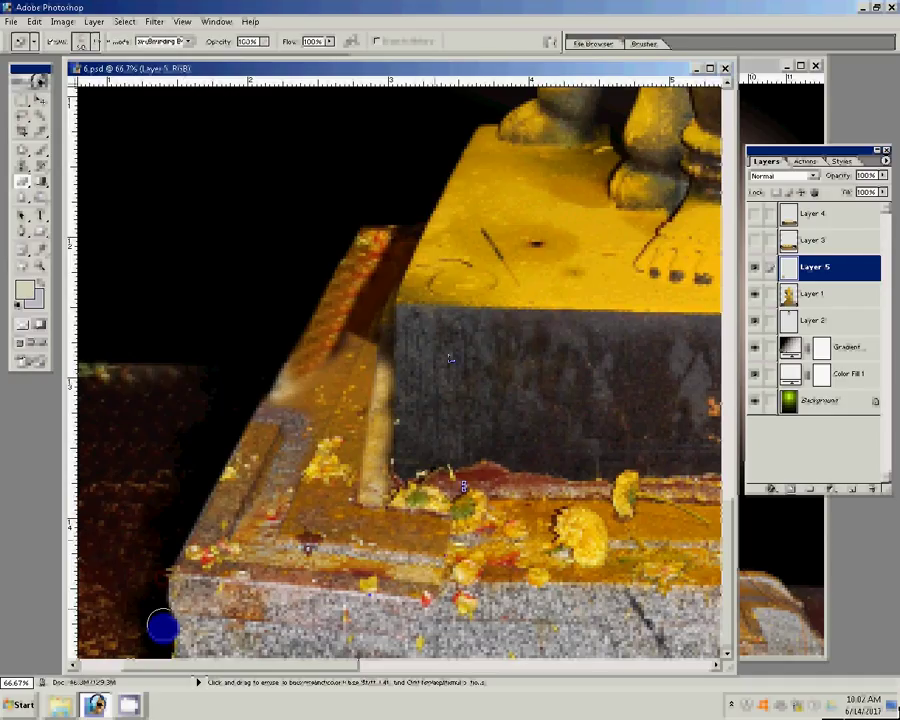
# Stretch and skew the patch upward over the ledge, about 109% by 118%.
pyautogui.hotkey('ctrl', 't')
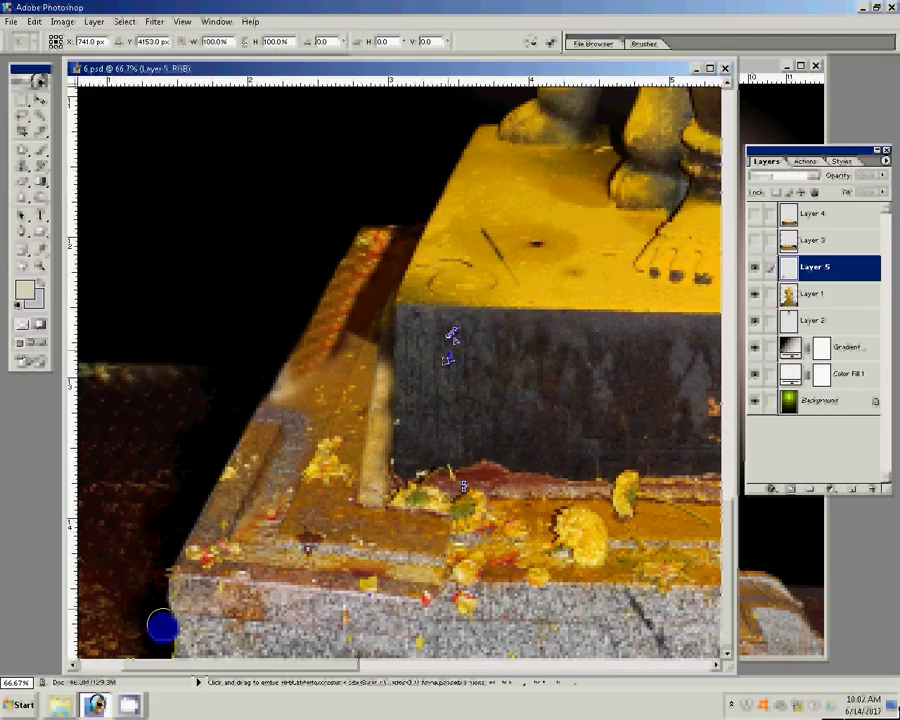
pyautogui.moveTo(452, 335); pyautogui.dragTo(461, 300)
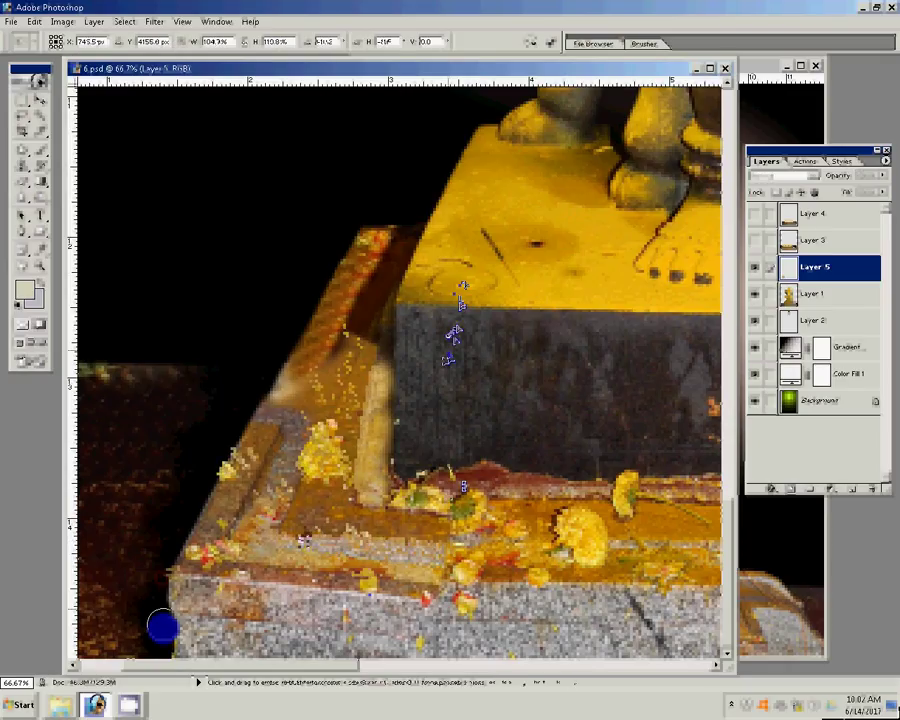
pyautogui.moveTo(462, 285); pyautogui.dragTo(470, 260)
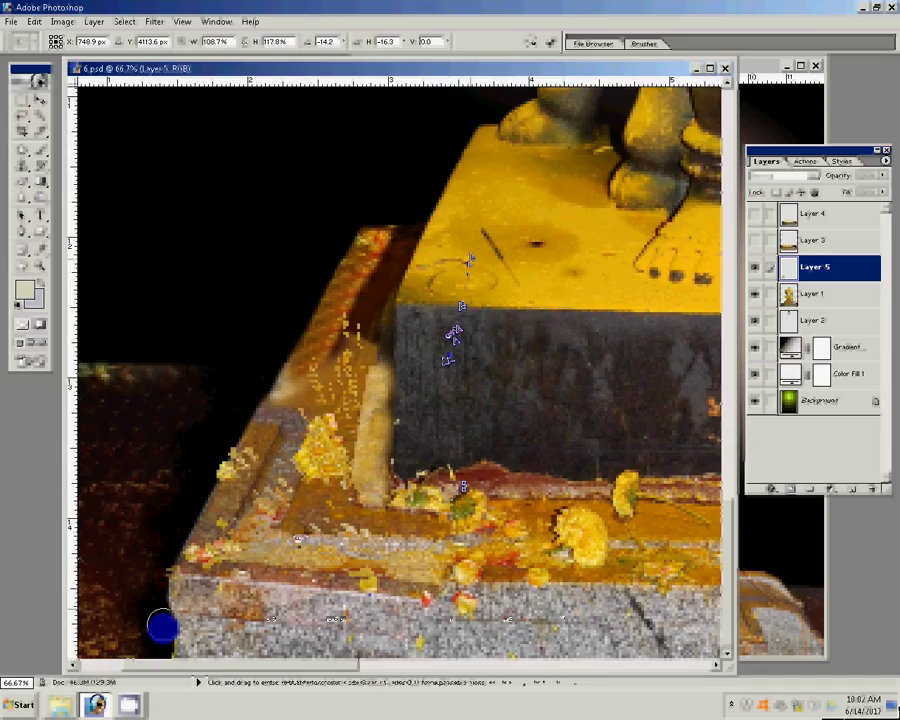
pyautogui.press('Return')
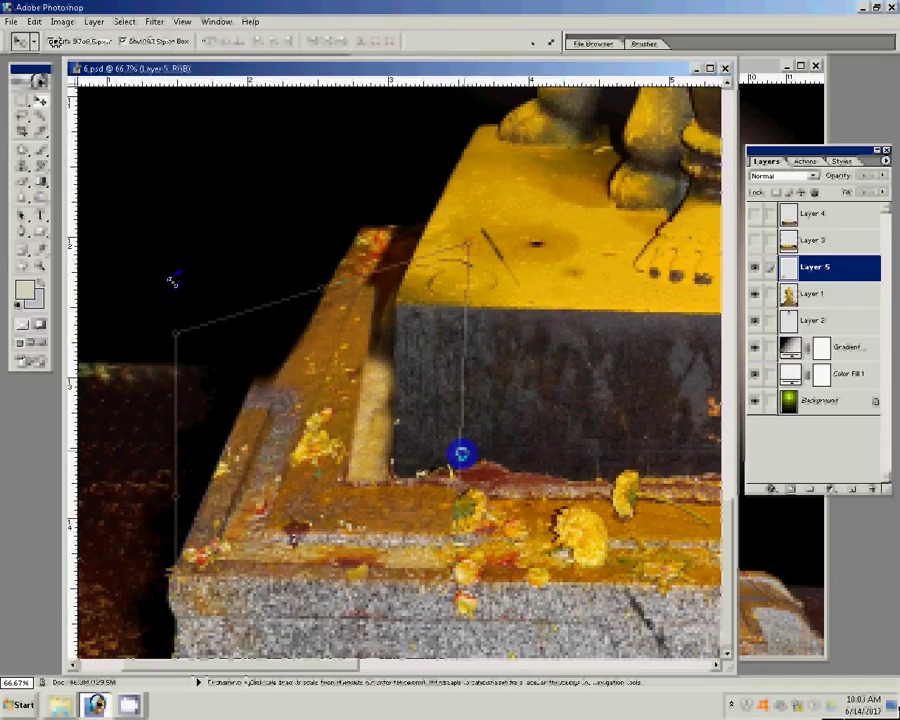
# Distort the ledge patch's corners so it follows the pedestal's slanted edge.
pyautogui.moveTo(172, 280); pyautogui.dragTo(175, 286)
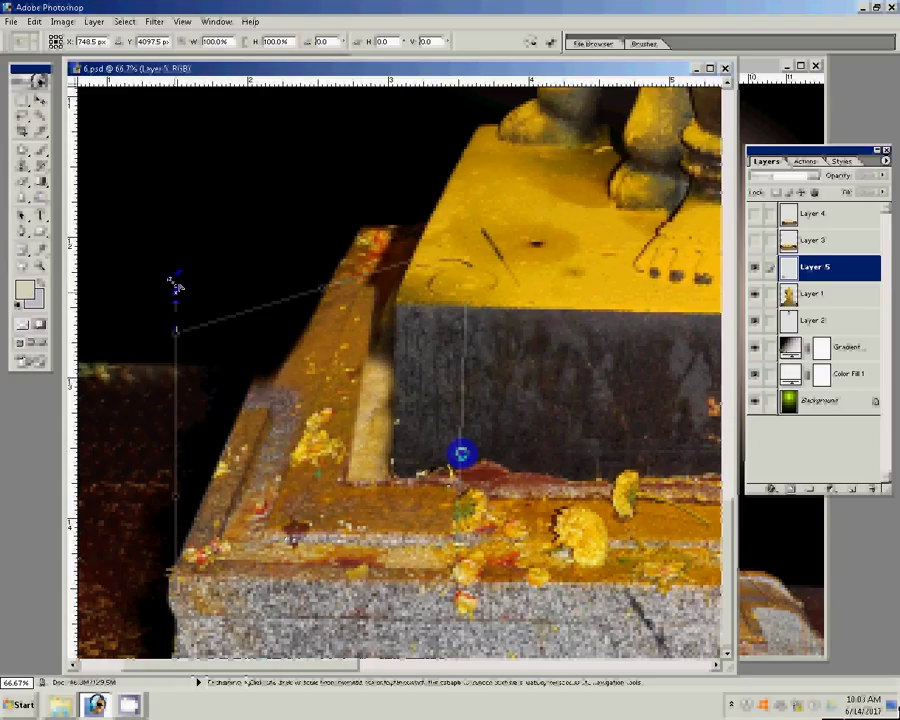
pyautogui.moveTo(175, 286); pyautogui.dragTo(218, 305)
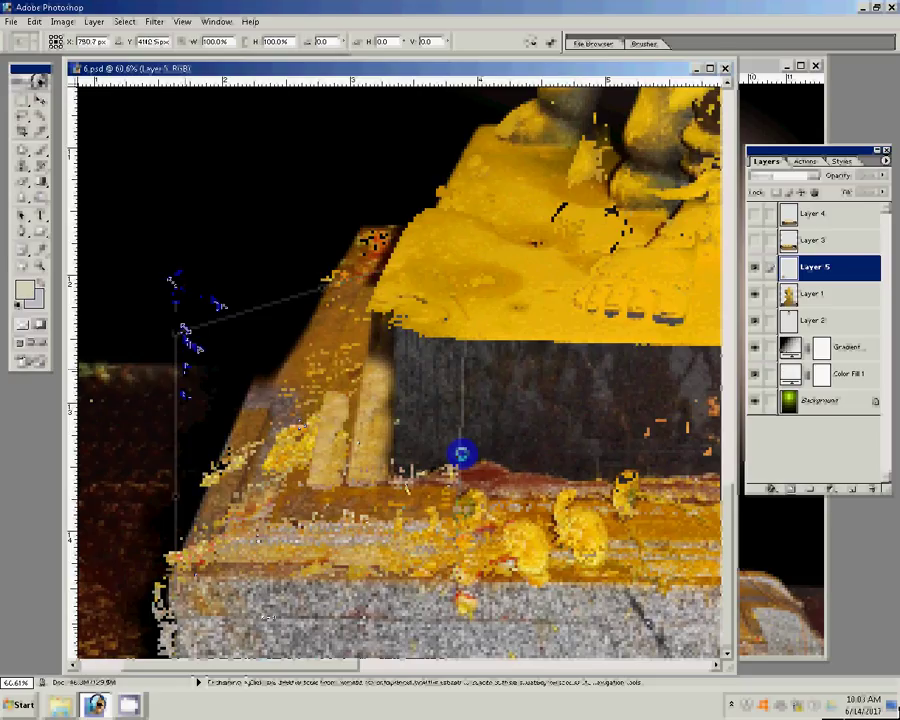
pyautogui.moveTo(461, 455); pyautogui.dragTo(203, 353)
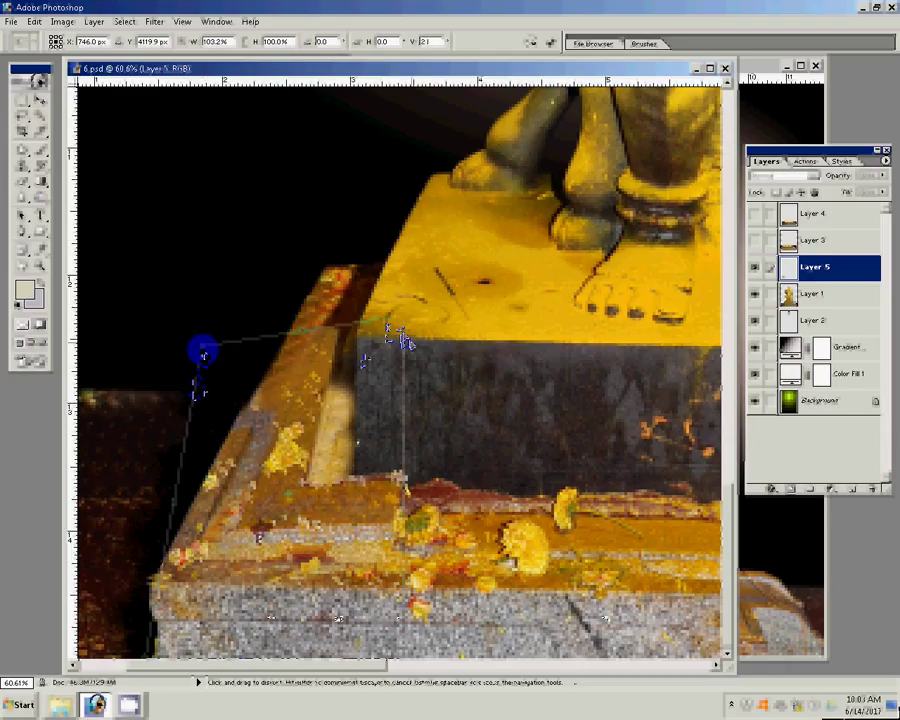
pyautogui.moveTo(406, 343); pyautogui.dragTo(416, 348)
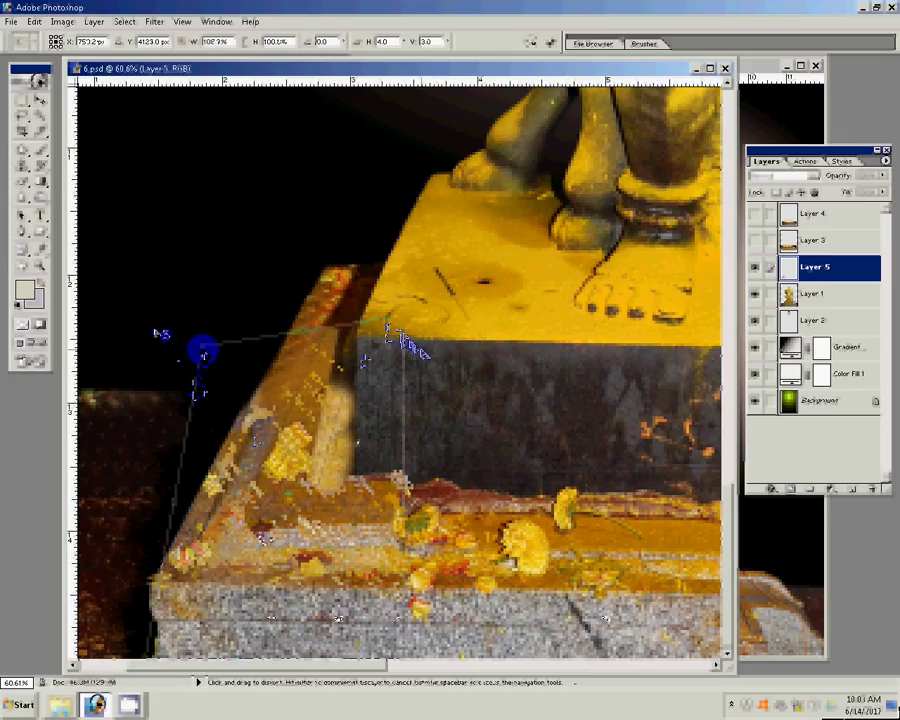
pyautogui.moveTo(203, 351); pyautogui.dragTo(134, 321)
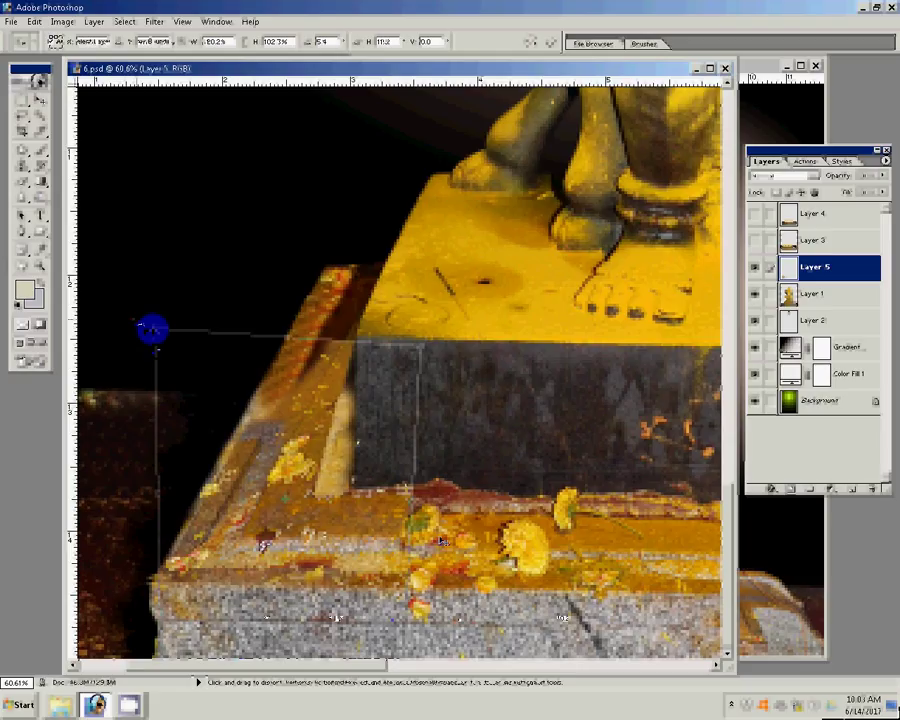
# Erase the patch's hard edges along the ledge so it blends in.
pyautogui.press('e')
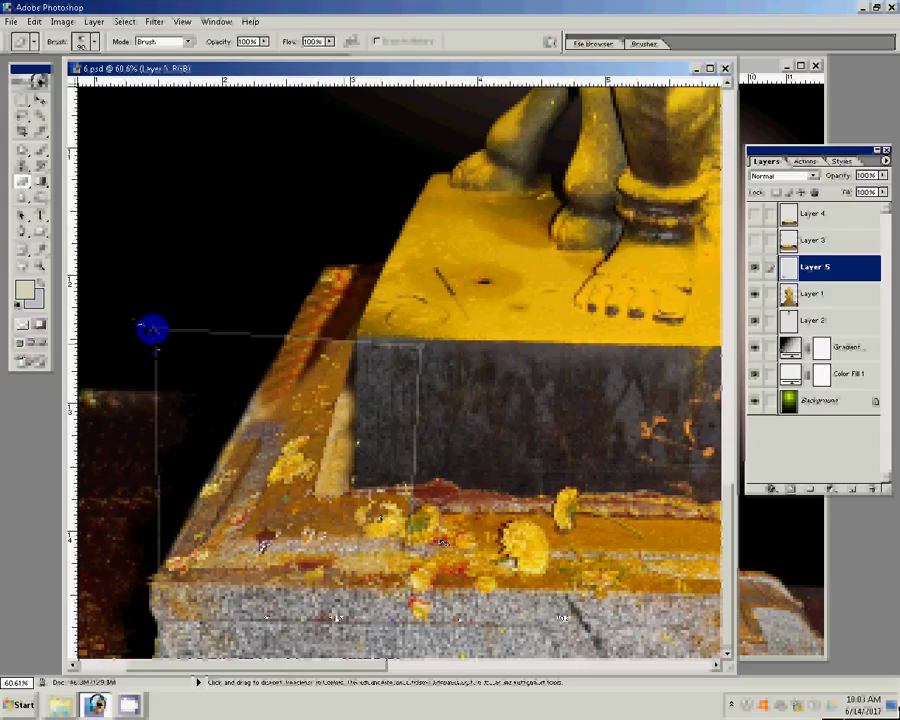
pyautogui.moveTo(335, 400); pyautogui.dragTo(275, 512)
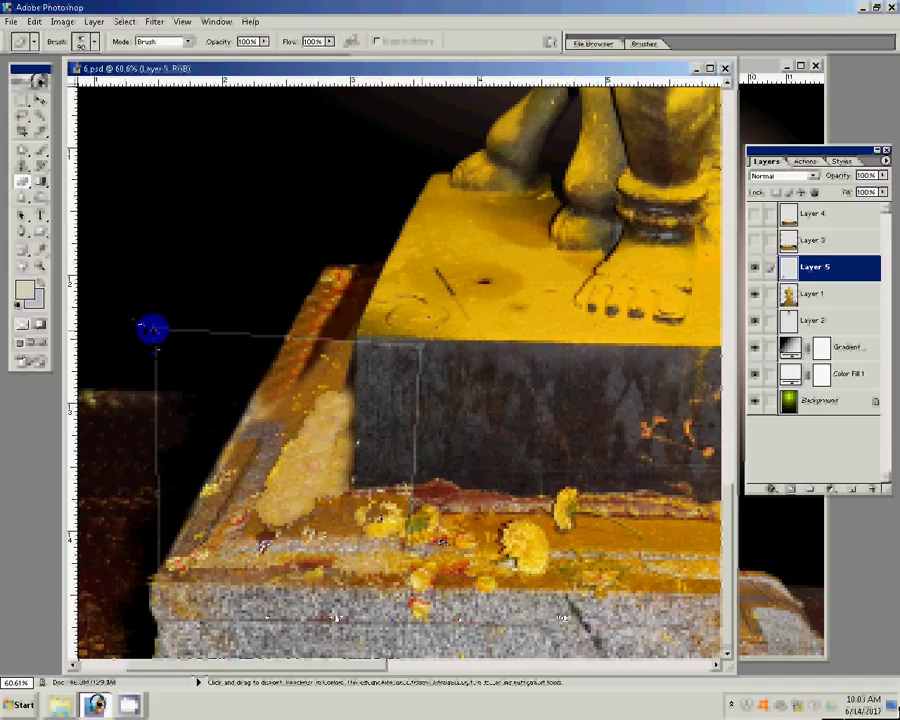
pyautogui.moveTo(152, 329); pyautogui.dragTo(343, 330)
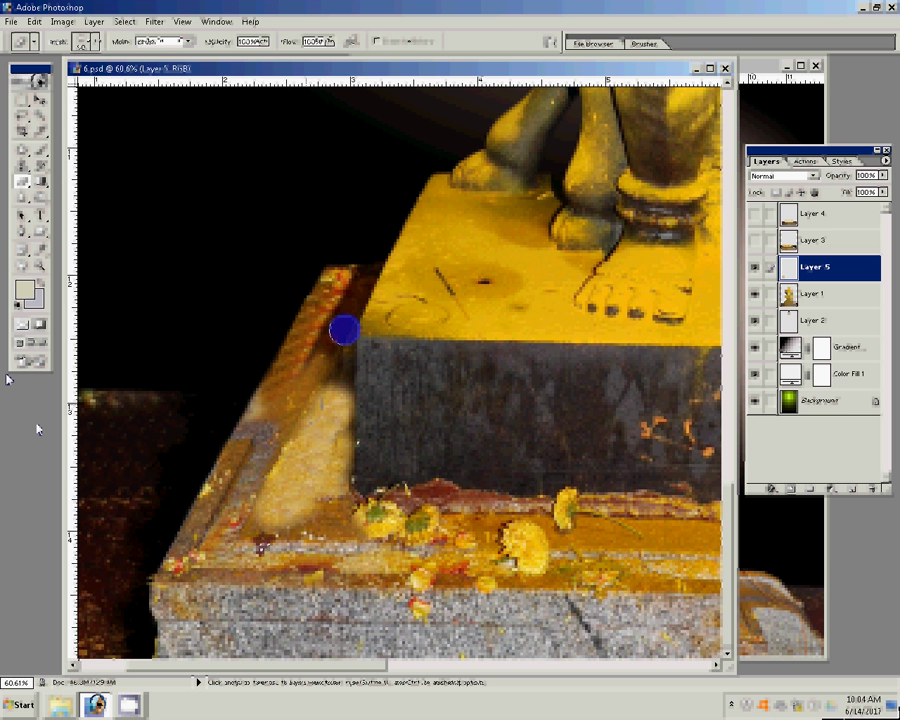
# Fit the image on screen, merge Layer 5 down, and clone over the base's yellow blob.
pyautogui.press('z')
pyautogui.click(320, 42)
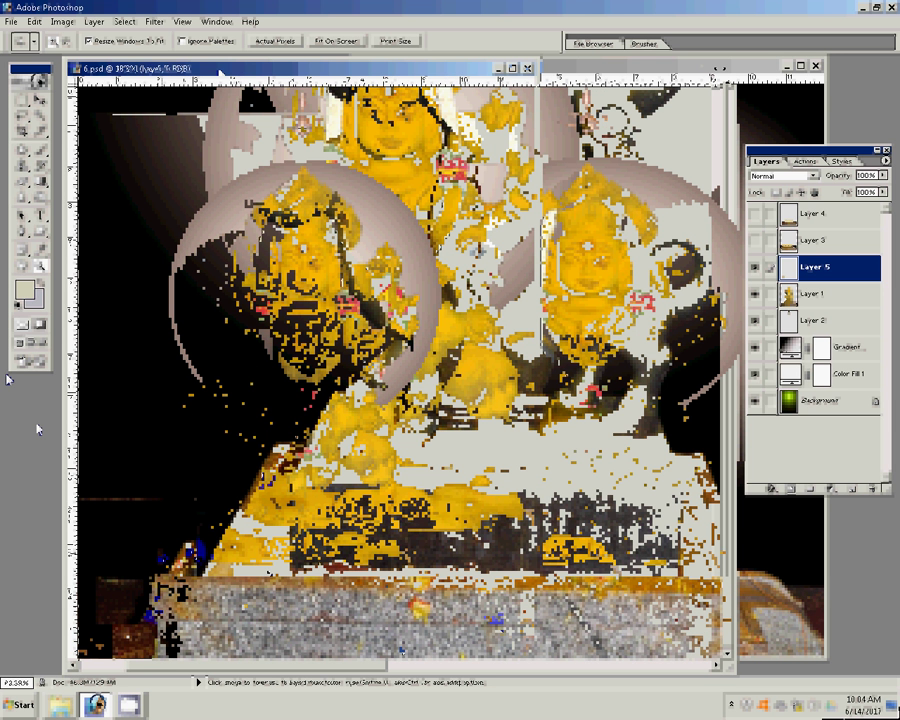
pyautogui.press('e')
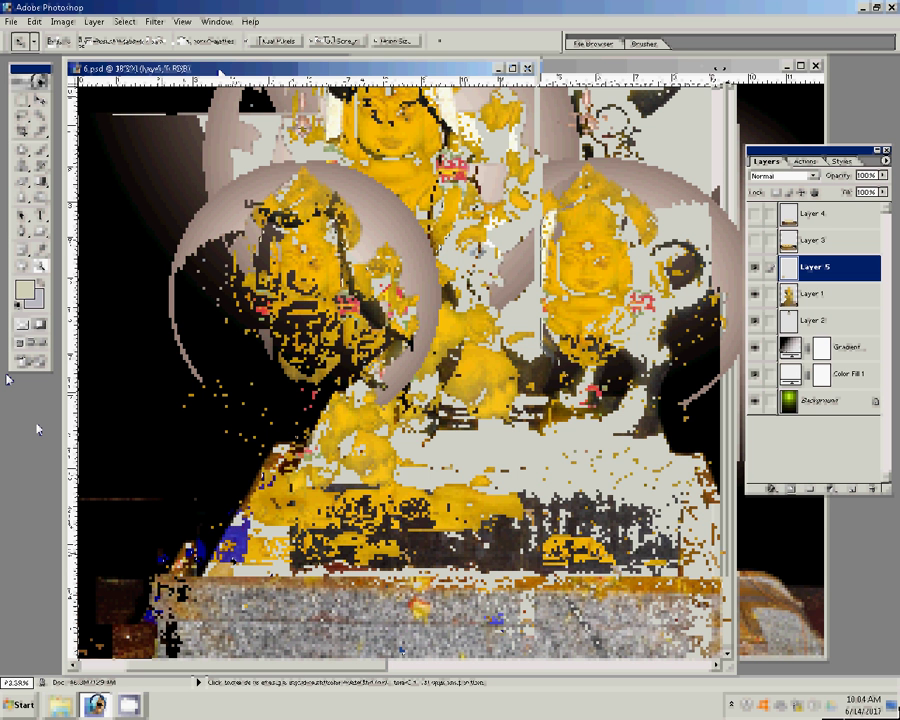
pyautogui.press('s')
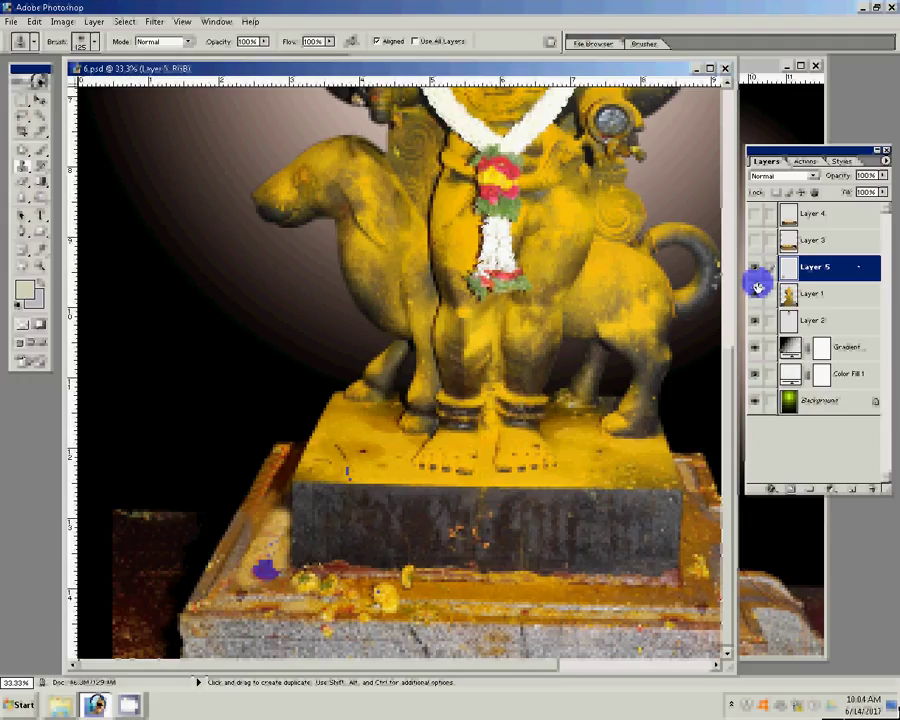
pyautogui.press('e')
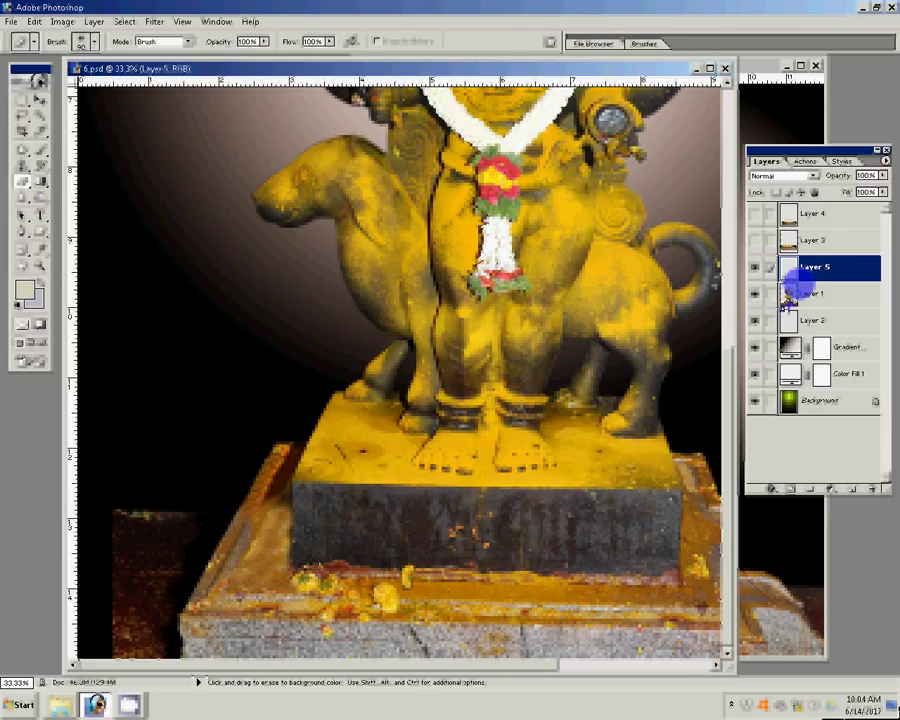
pyautogui.hotkey('ctrl', 'e')
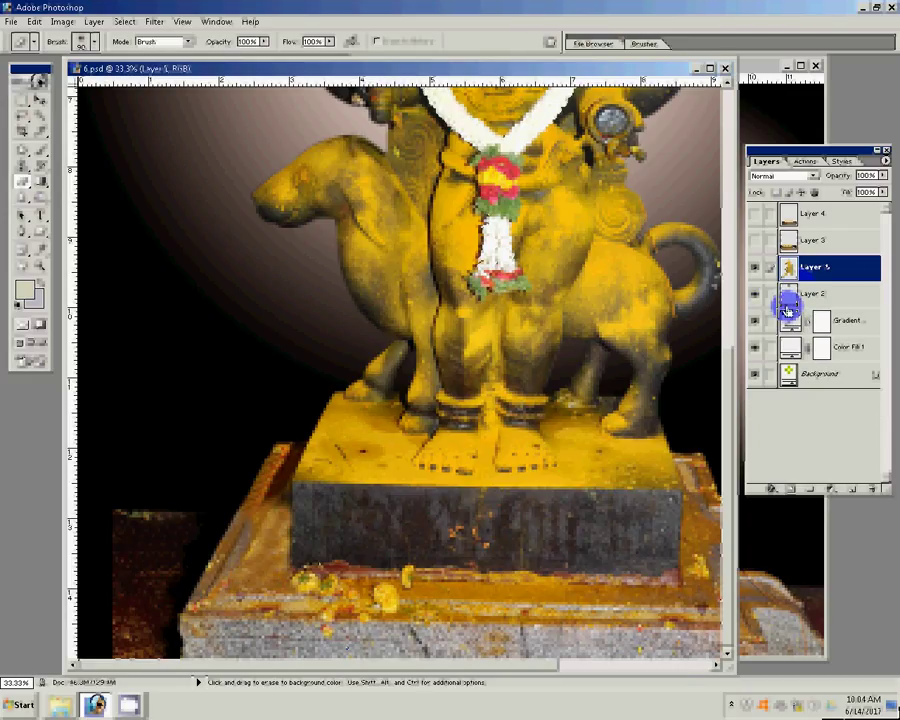
pyautogui.press('s')
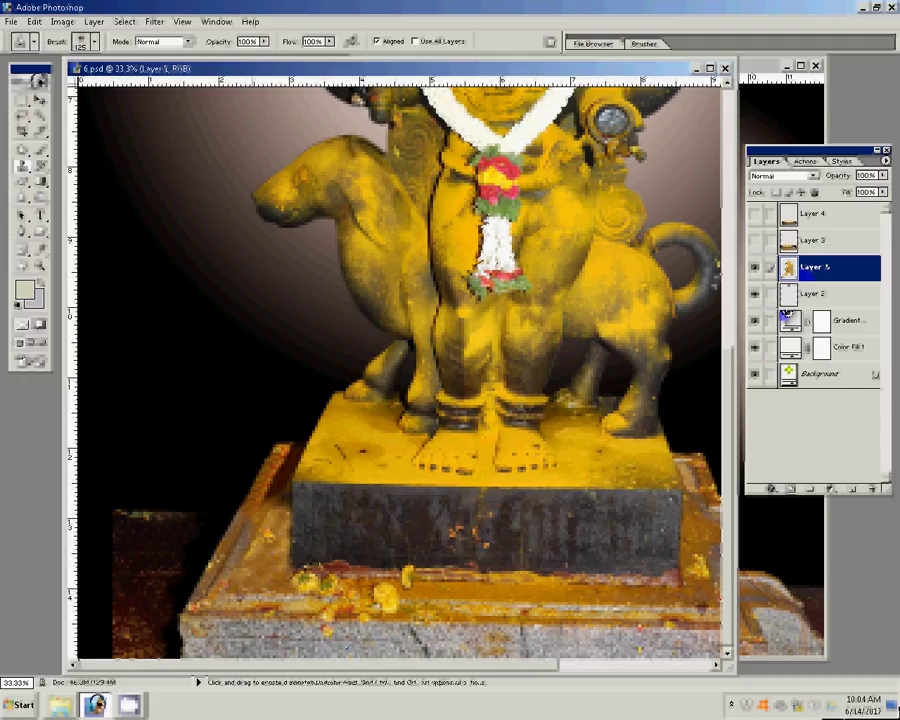
pyautogui.click(384, 597)
# Clone along the base's left edge and patch out the orange blemish below the lips.
pyautogui.click(259, 511)
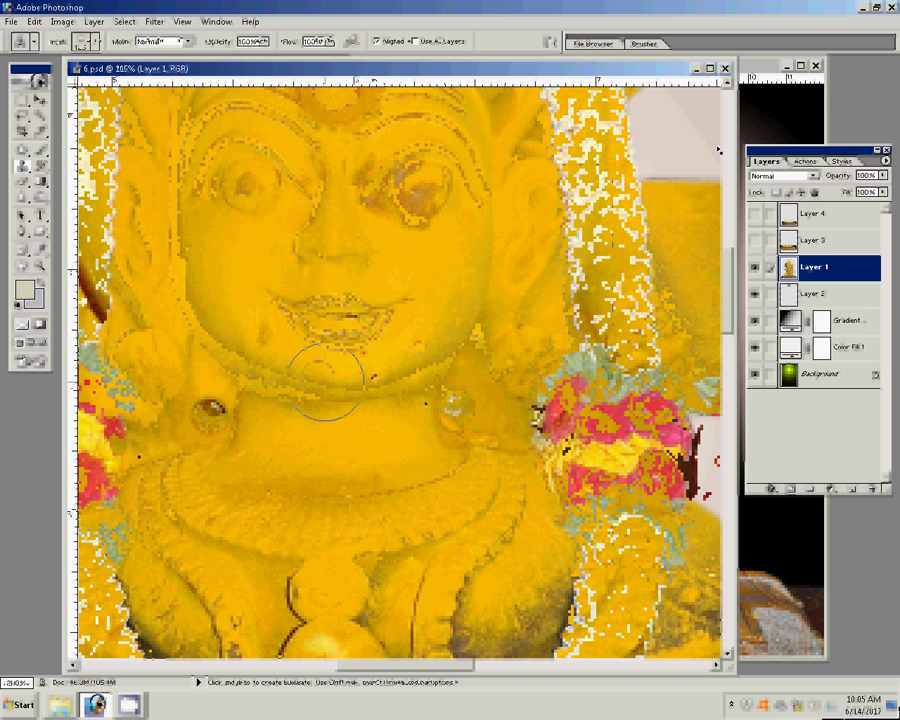
pyautogui.click(26, 157)
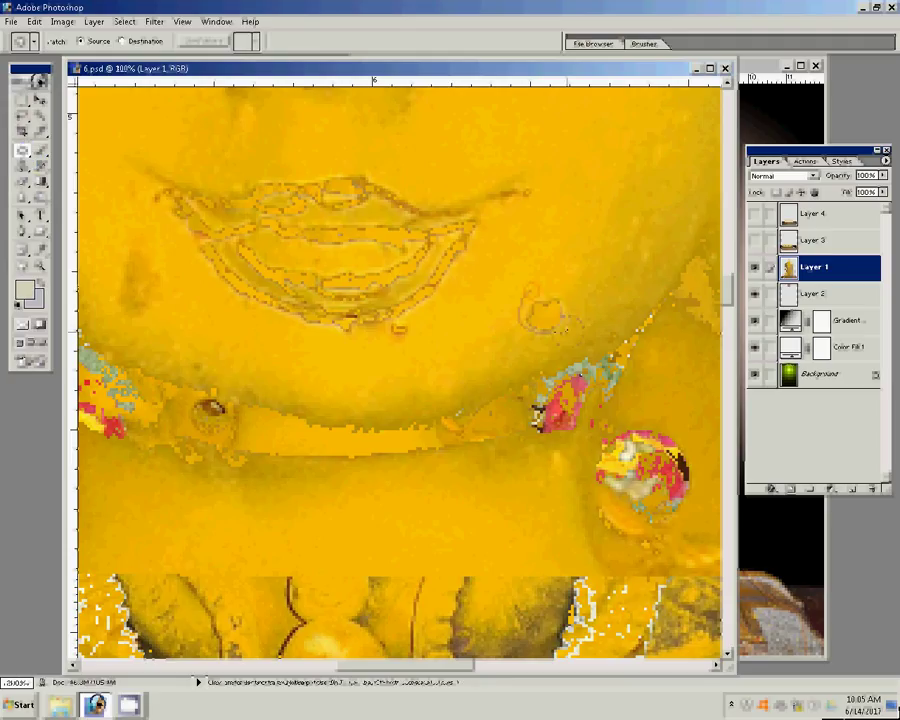
pyautogui.moveTo(560, 290); pyautogui.dragTo(596, 250)
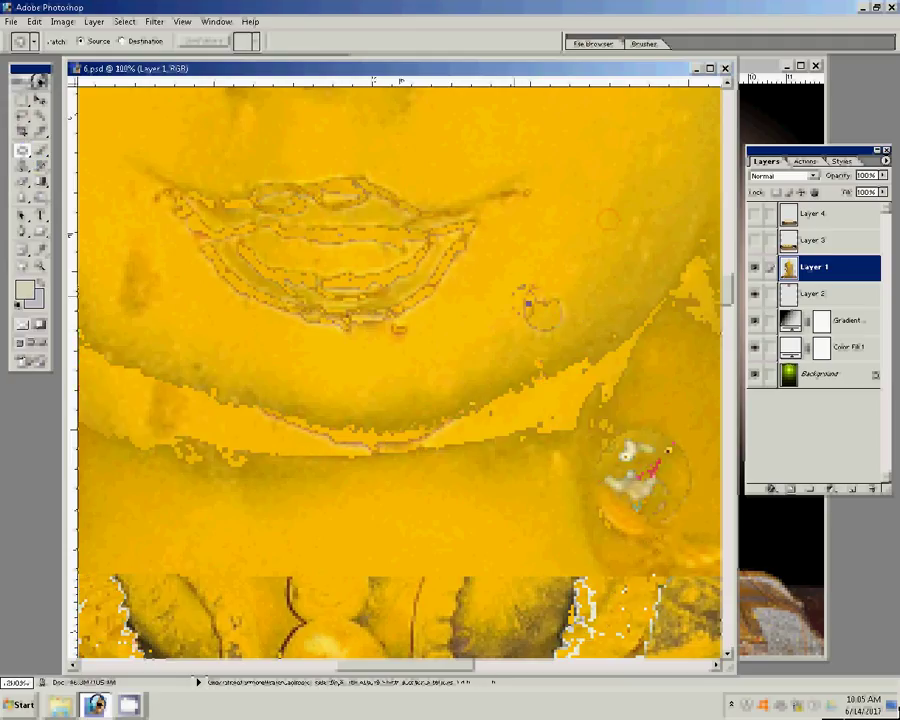
pyautogui.moveTo(527, 303); pyautogui.dragTo(554, 423)
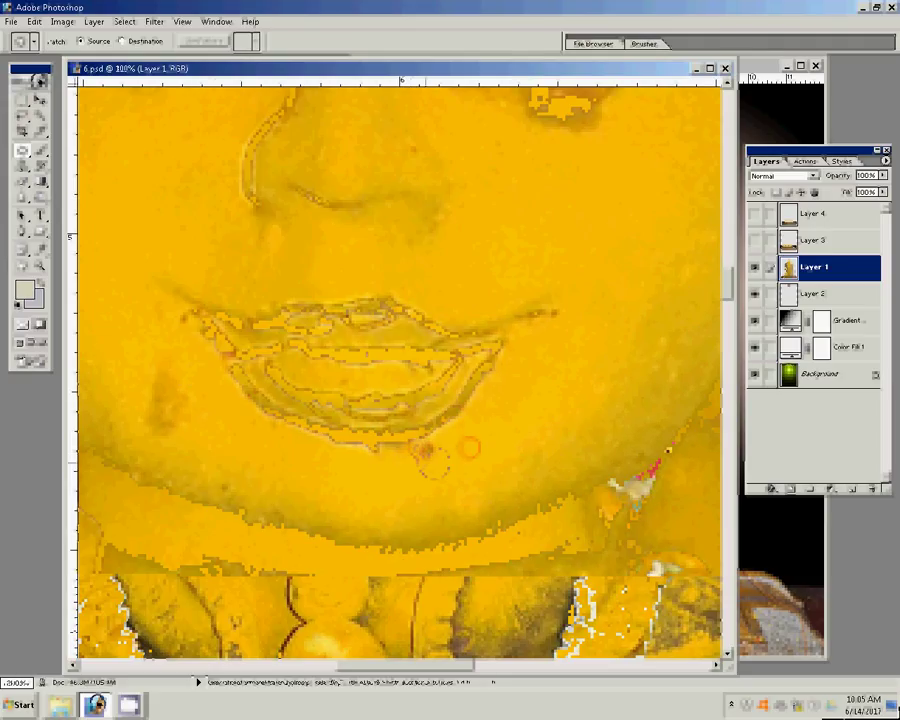
pyautogui.moveTo(433, 452); pyautogui.dragTo(430, 452)
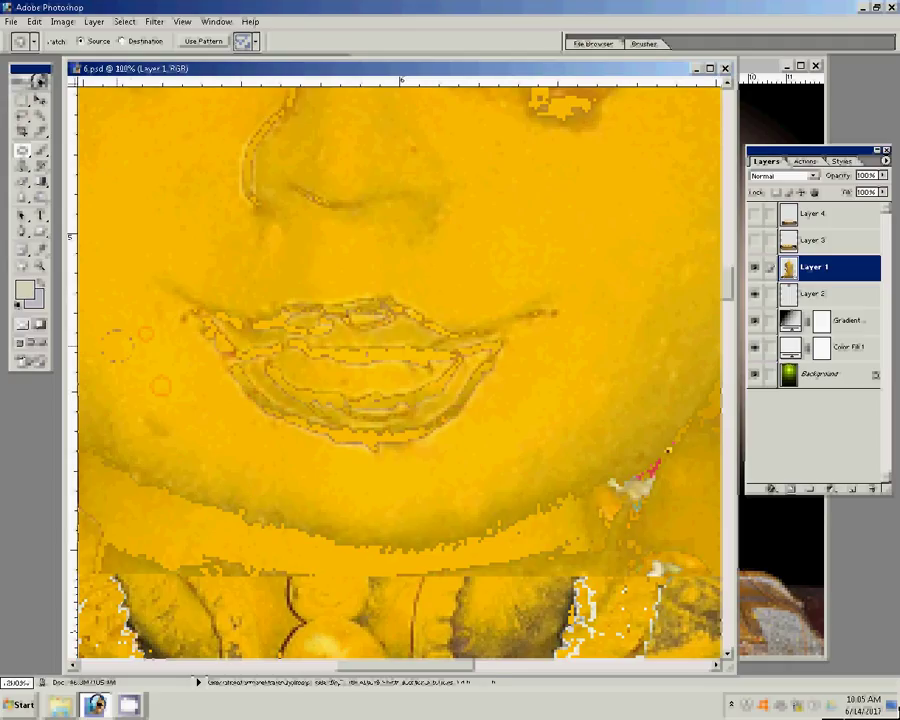
pyautogui.press('space')
pyautogui.moveTo(130, 292); pyautogui.dragTo(220, 422)
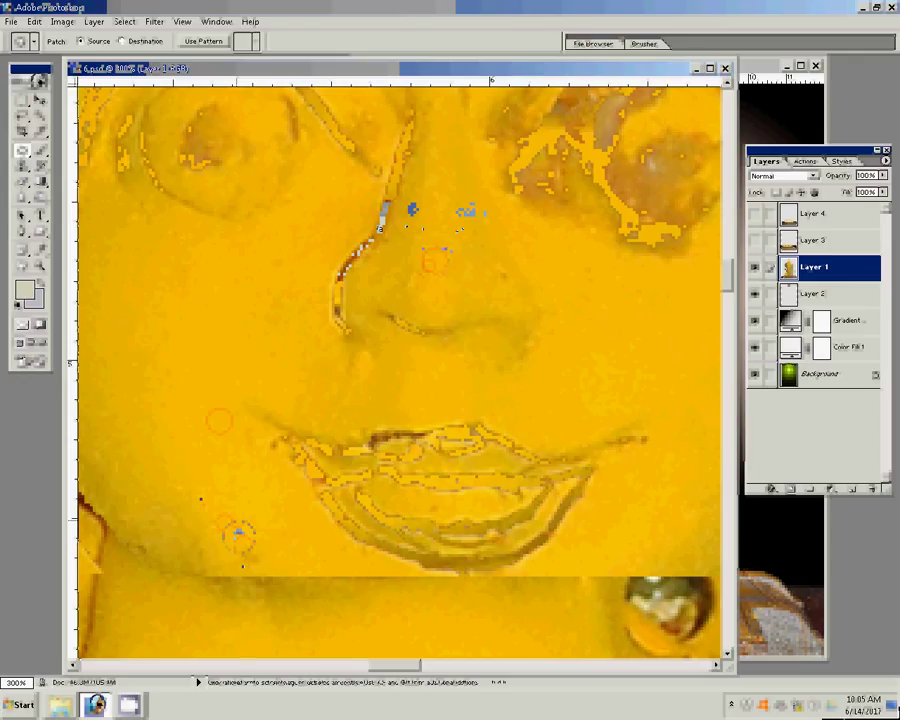
pyautogui.moveTo(490, 407)
pyautogui.mouseDown()
pyautogui.moveTo(472, 512)
pyautogui.moveTo(430, 632)
pyautogui.mouseUp()
# Using the Clone Stamp at 55% opacity and 20 px, clean the eye and forehead spots.
pyautogui.press('s')
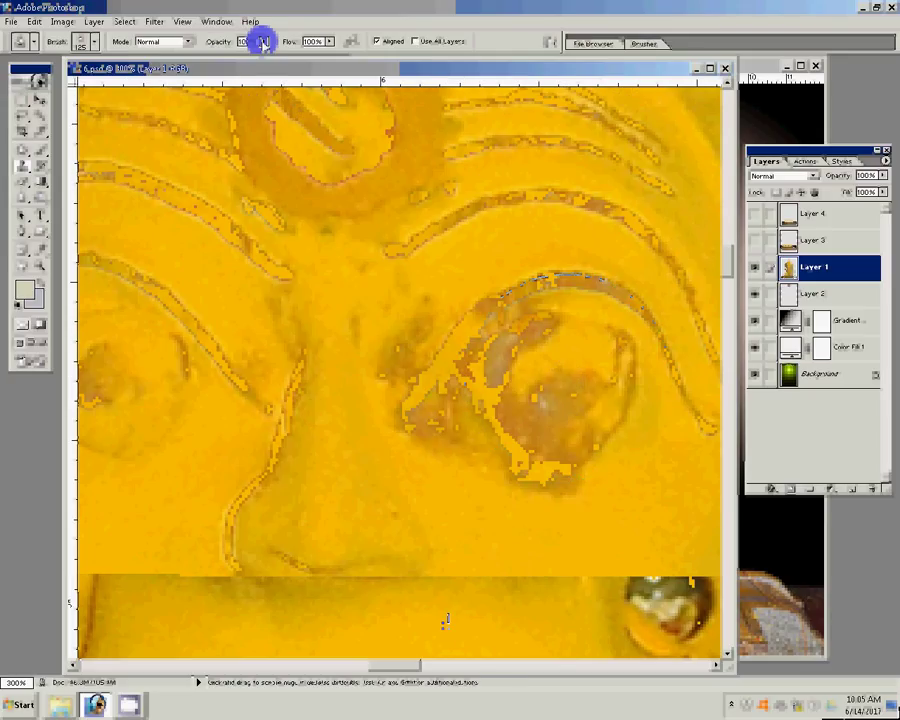
pyautogui.moveTo(262, 42); pyautogui.dragTo(200, 44)
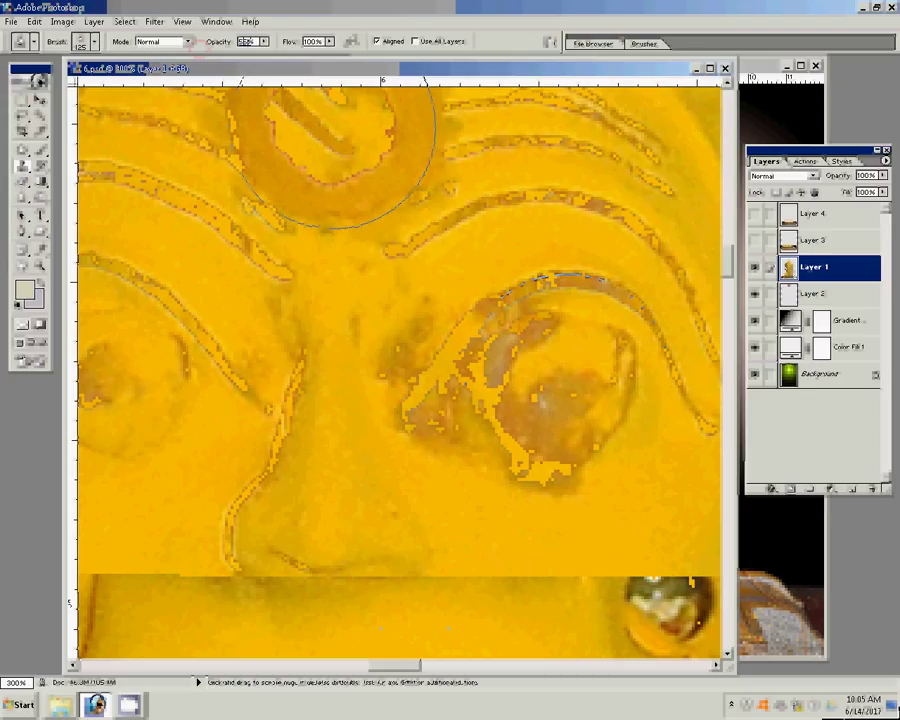
pyautogui.press('[')
pyautogui.press('[')
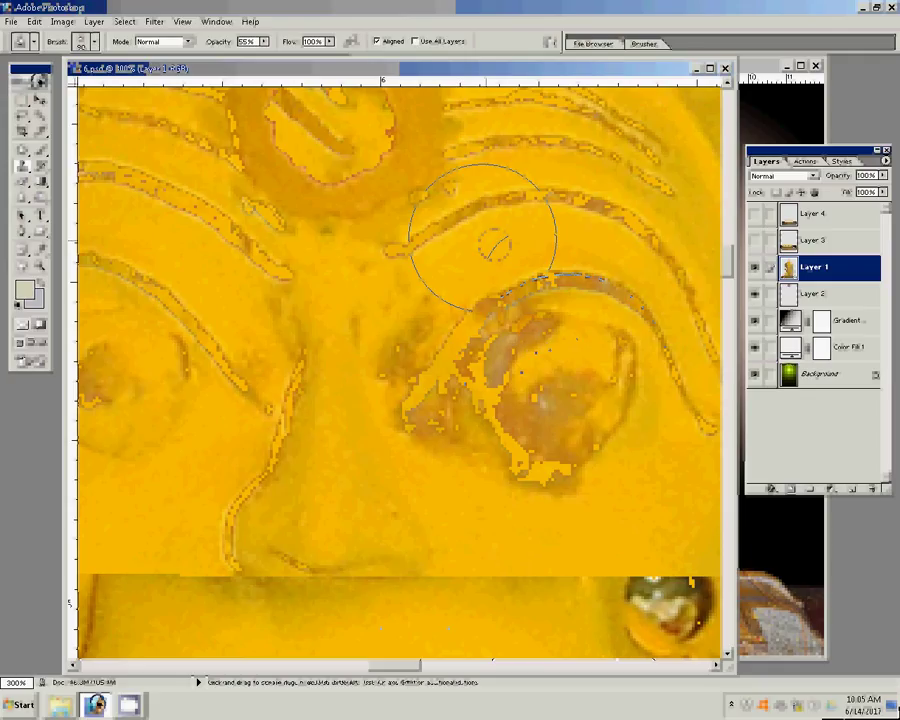
pyautogui.press('[')
pyautogui.press('[')
pyautogui.press('[')
pyautogui.keyDown('alt'); pyautogui.click(539, 352); pyautogui.keyUp('alt')
pyautogui.click(508, 361)
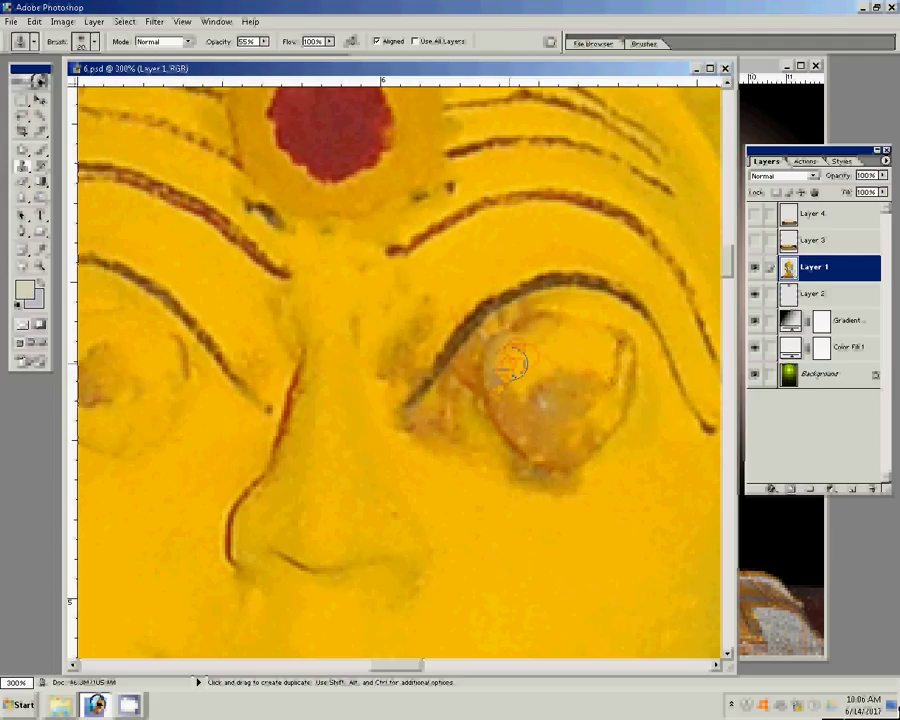
pyautogui.moveTo(510, 362); pyautogui.dragTo(567, 420)
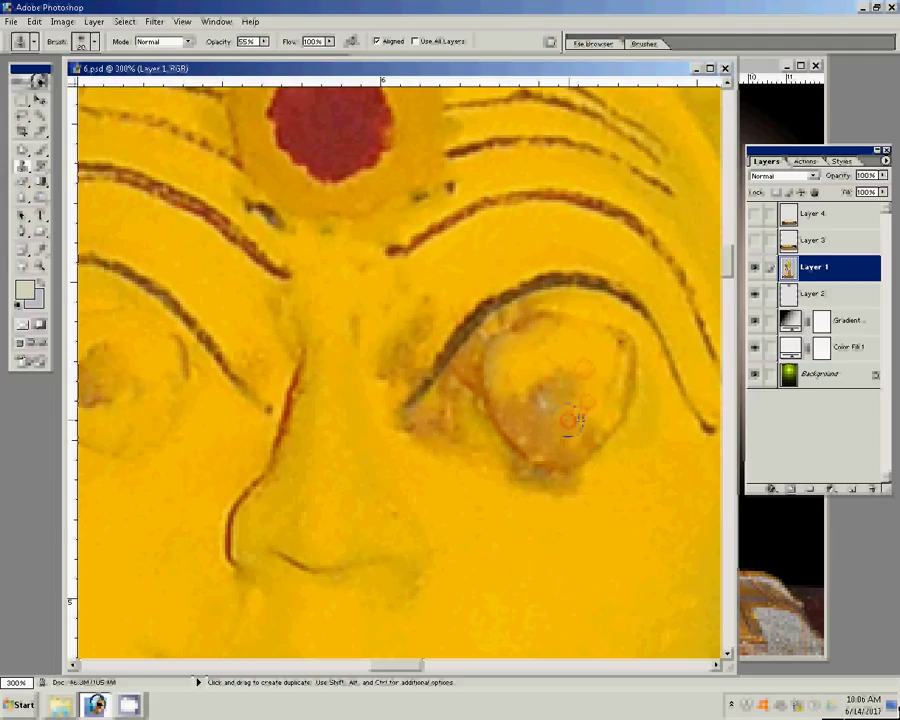
pyautogui.moveTo(568, 418); pyautogui.dragTo(560, 443)
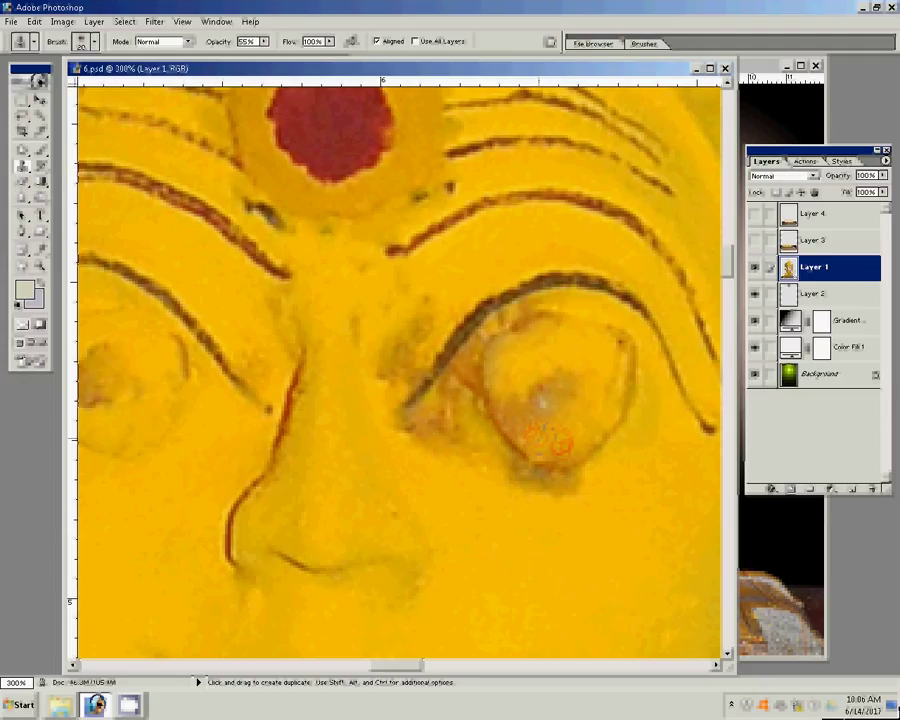
pyautogui.moveTo(510, 356); pyautogui.dragTo(507, 356)
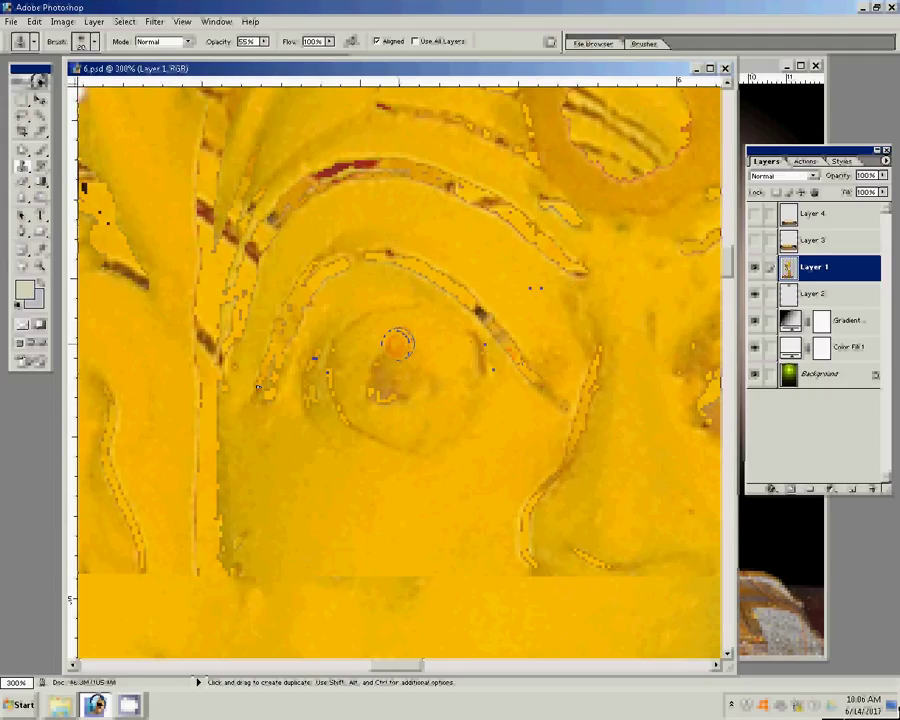
pyautogui.moveTo(347, 305); pyautogui.dragTo(460, 352)
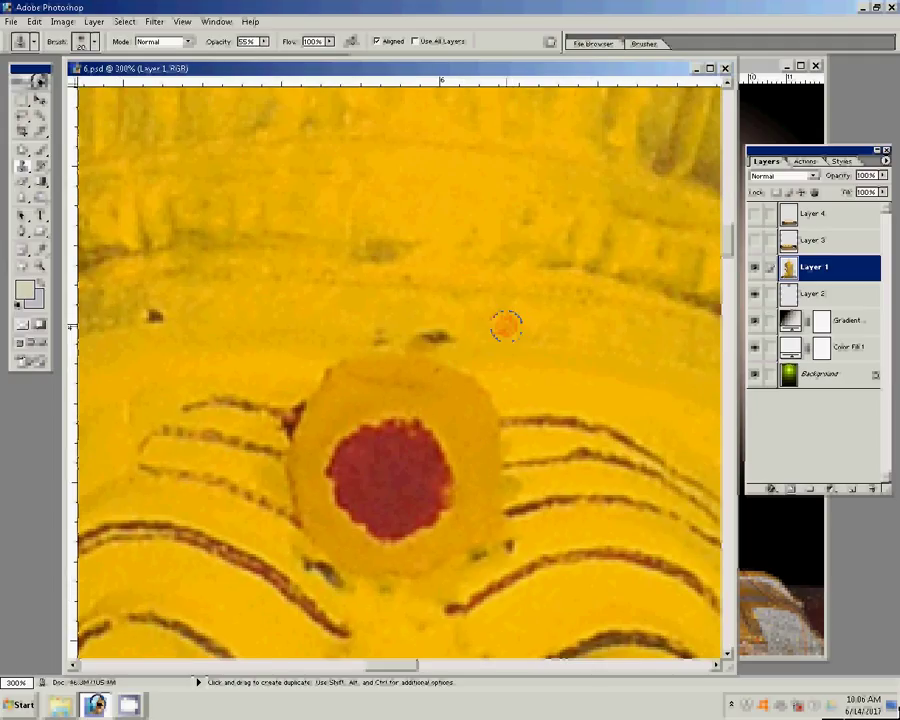
pyautogui.click(151, 320)
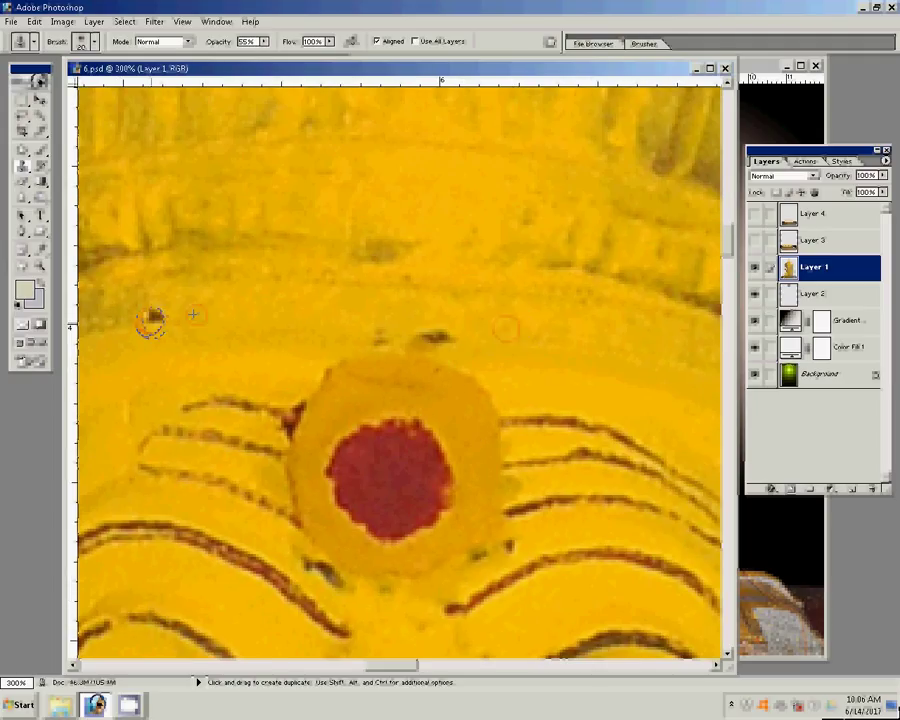
# Fit the image and try painting the pedestal edge with a 175 px brush at 66% opacity.
pyautogui.press('z')
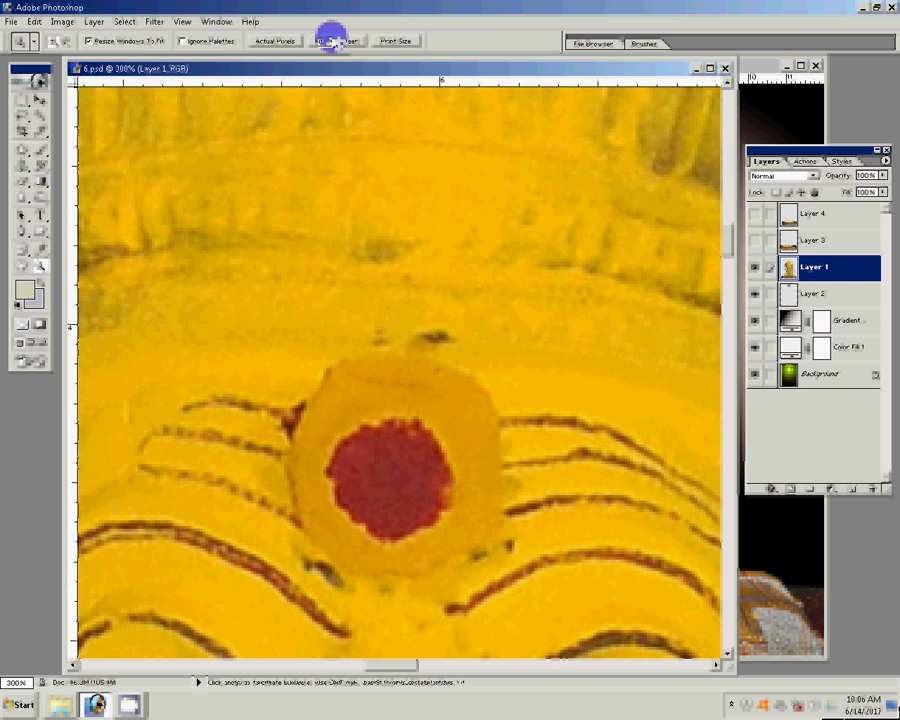
pyautogui.click(333, 40)
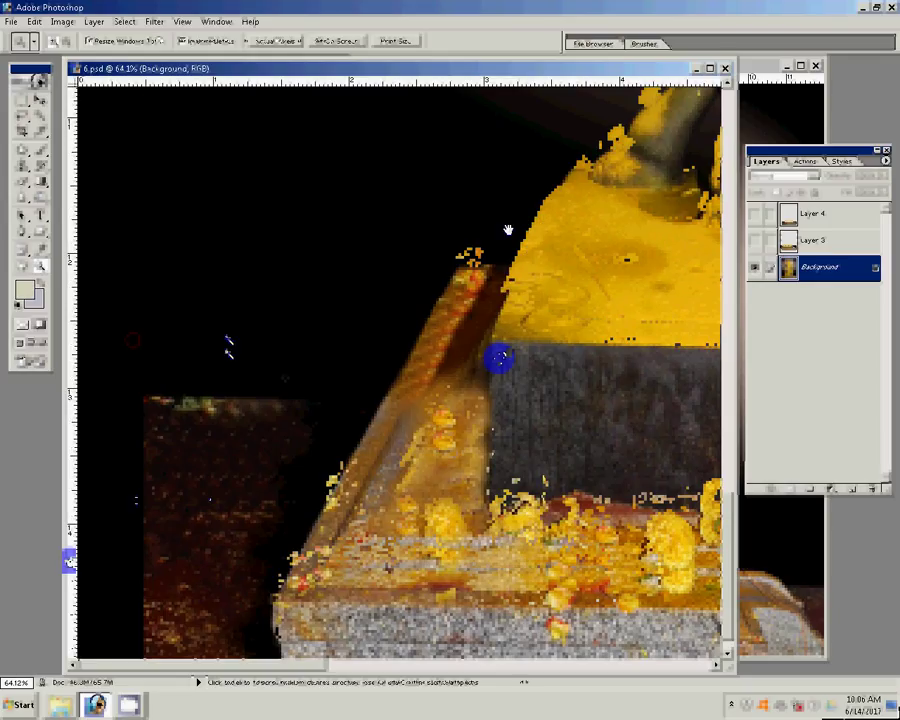
pyautogui.press('b')
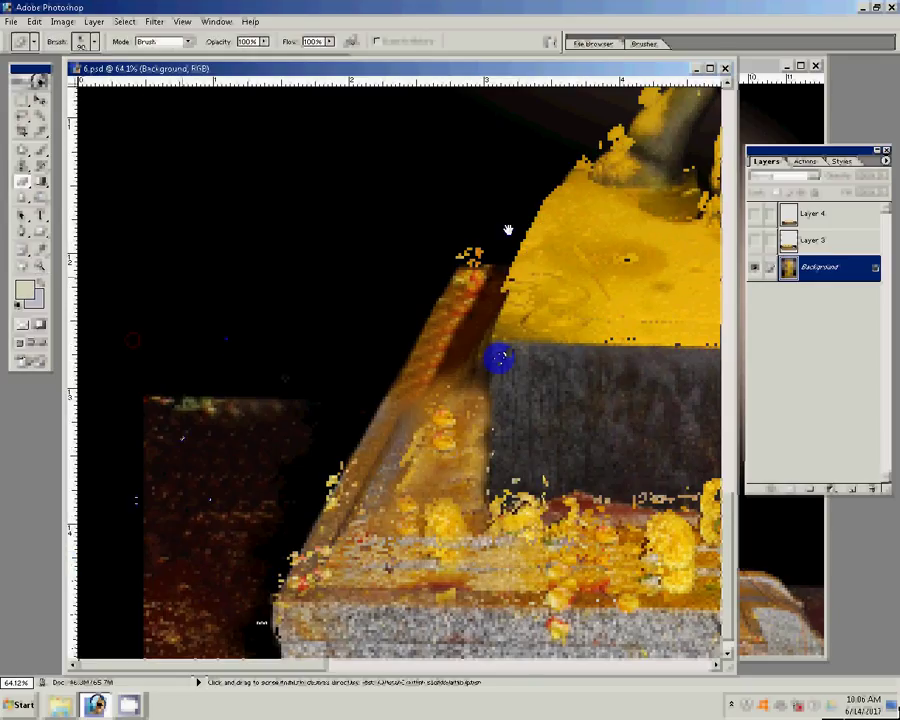
pyautogui.press(']')
pyautogui.click(249, 41)
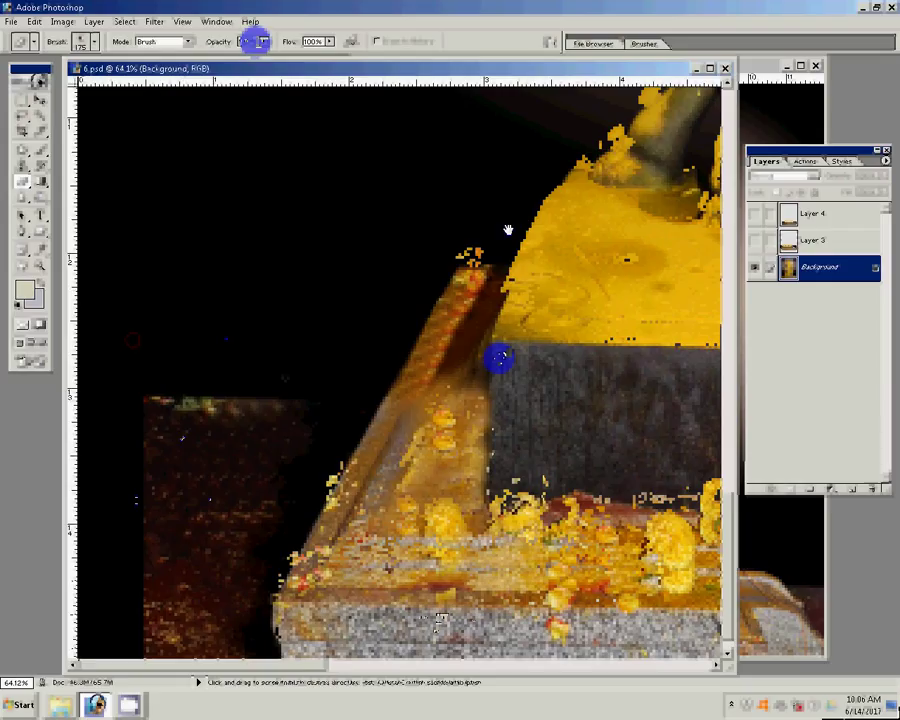
pyautogui.write('66')
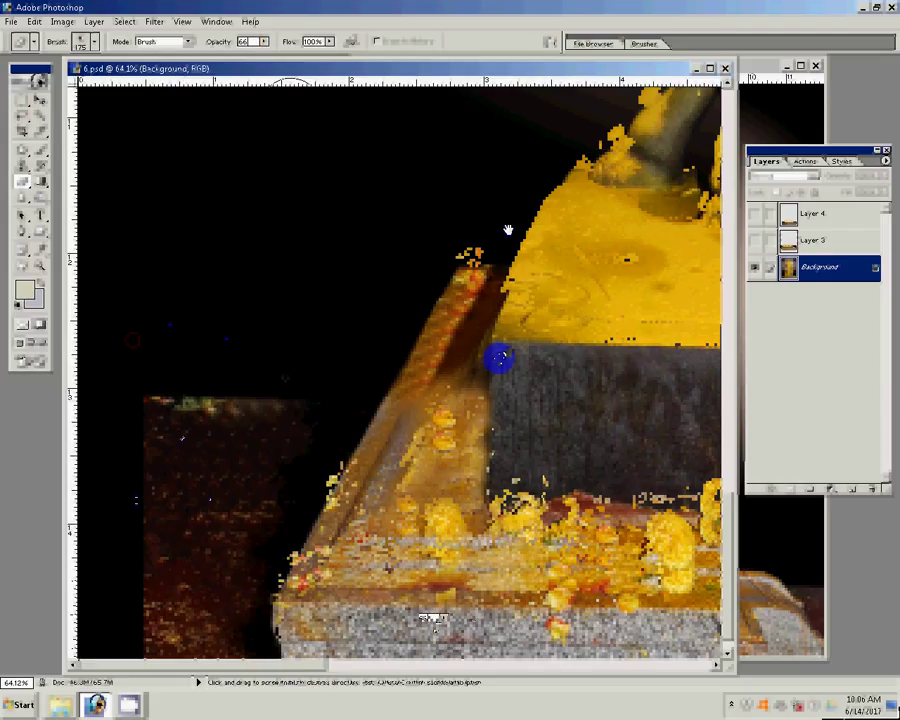
pyautogui.click(508, 230)
pyautogui.click(458, 263)
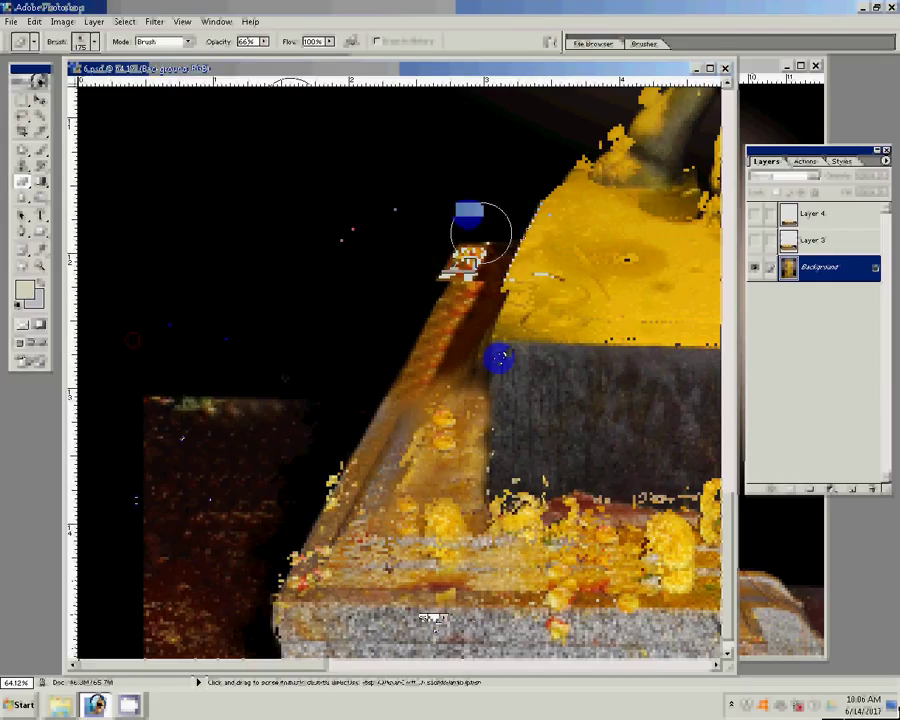
# Switch to the Clone Stamp with a 200 px brush for the pedestal area.
pyautogui.press('y')
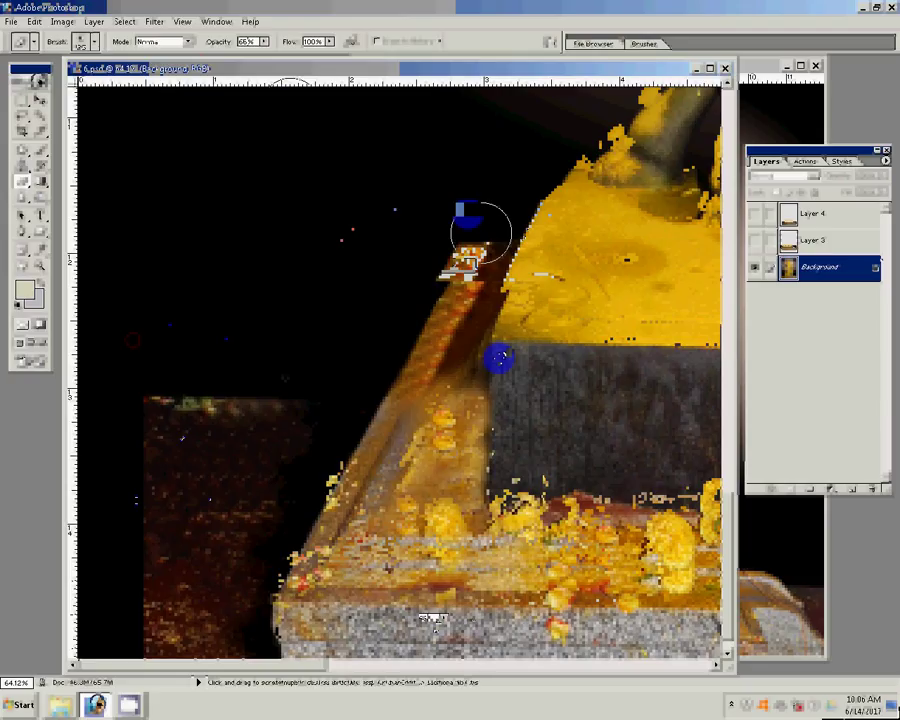
pyautogui.press('s')
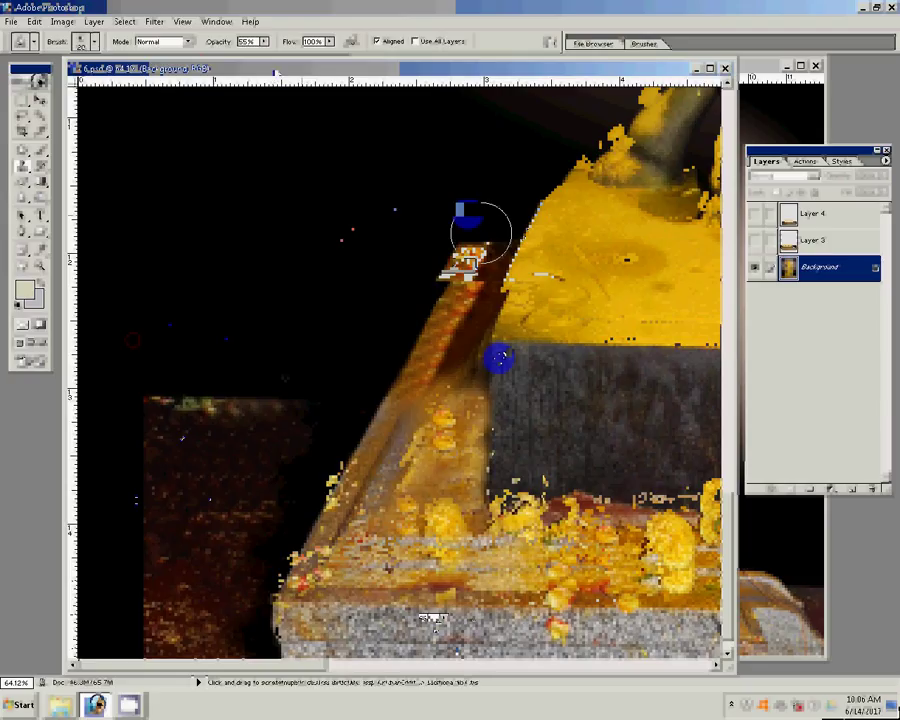
pyautogui.press(']')
pyautogui.press(']')
pyautogui.press(']')
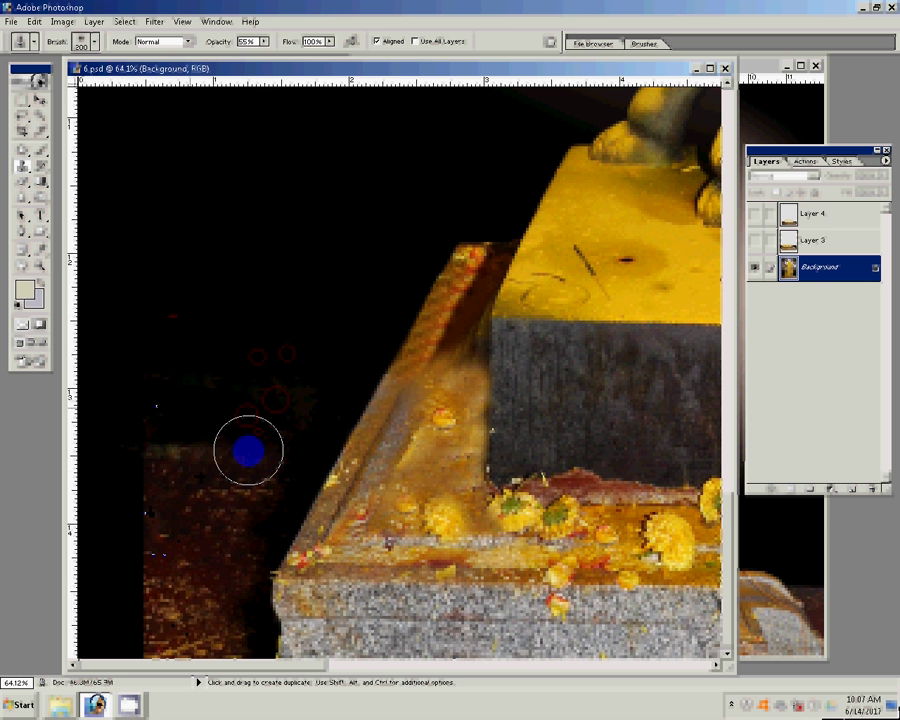
# Fit the whole statue on screen and return to the Clone Stamp for further cleanup.
pyautogui.press('z')
pyautogui.click(342, 41)
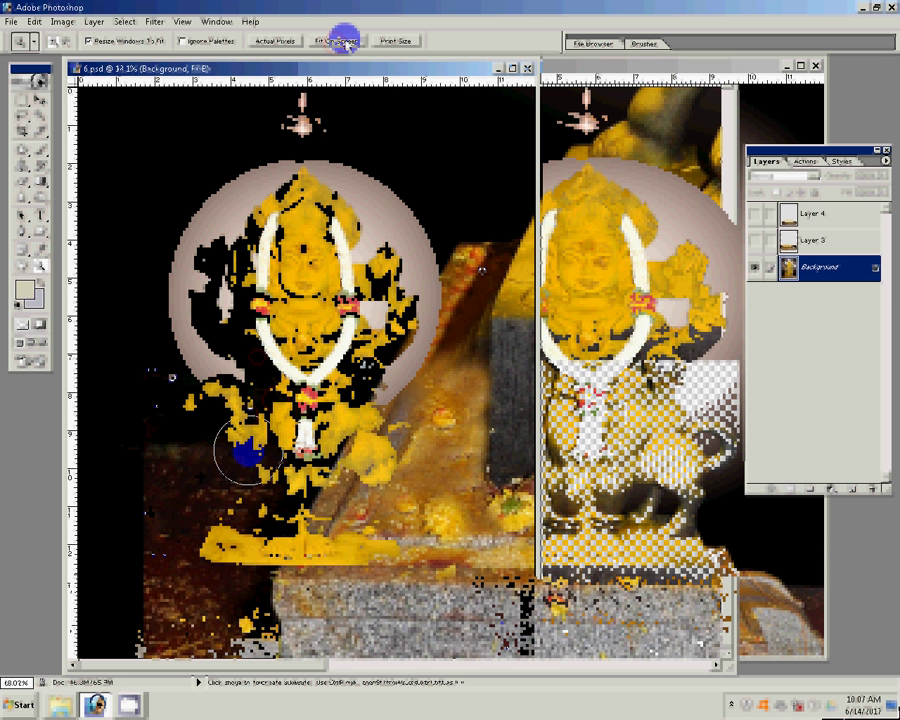
pyautogui.press('s')
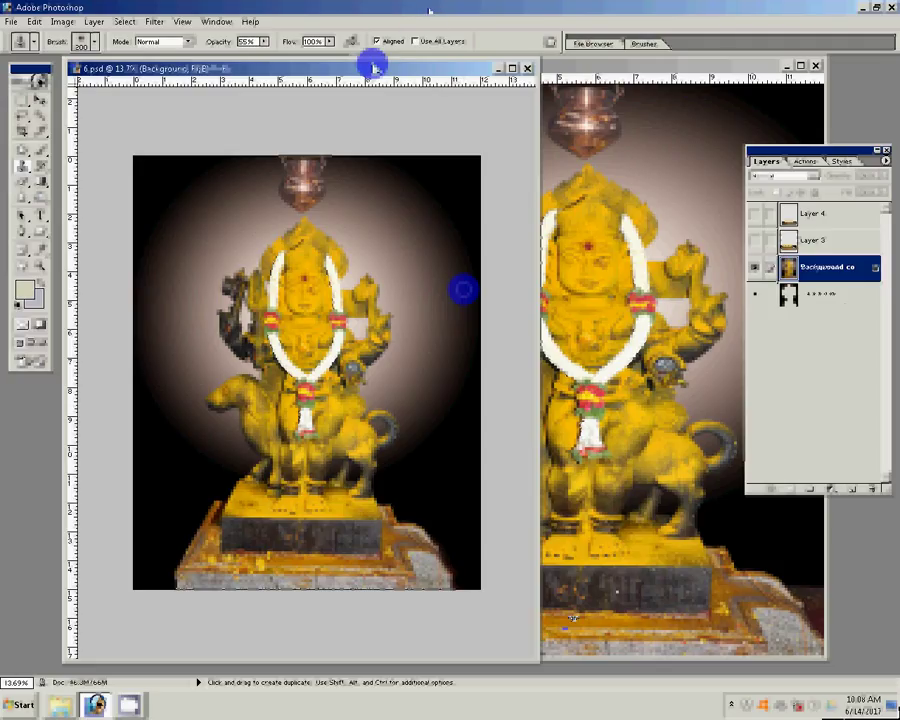
# Add an F9CE02 Solid Color fill layer directly above the original Background layer.
pyautogui.click(835, 294)
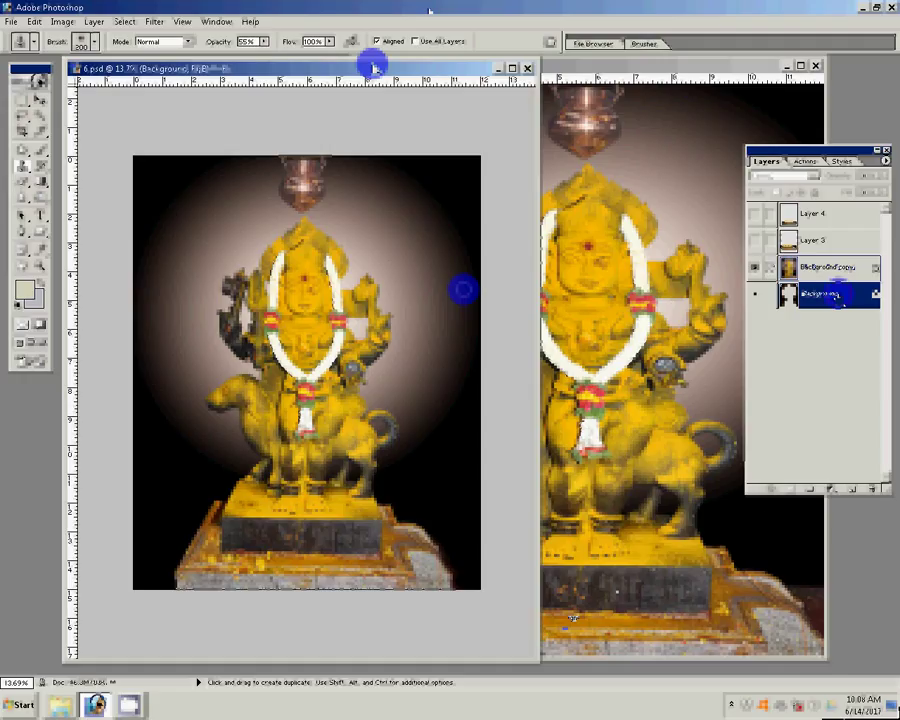
pyautogui.click(830, 490)
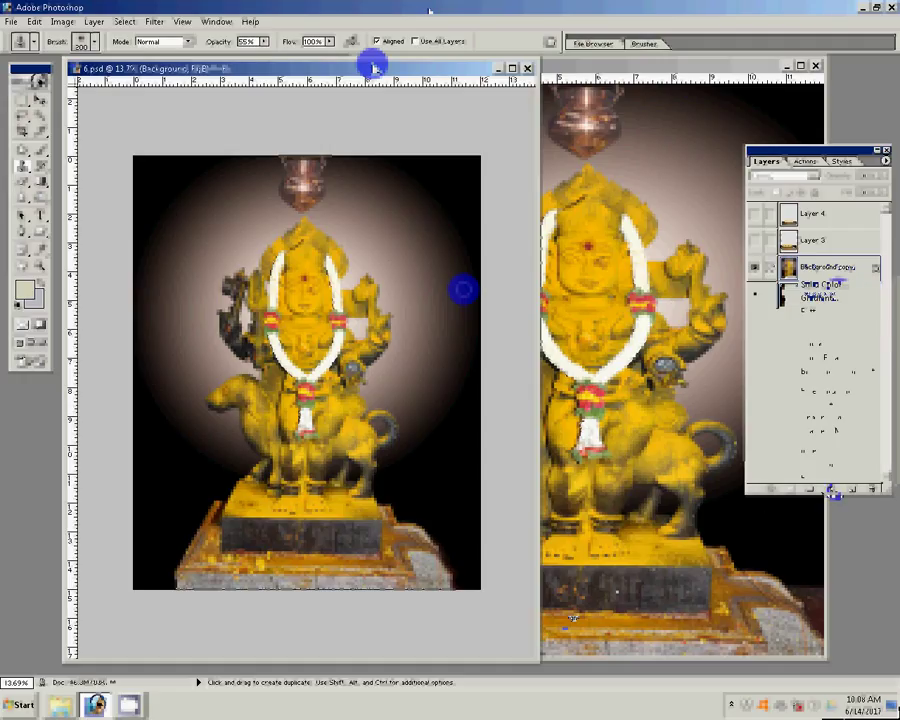
pyautogui.click(815, 287)
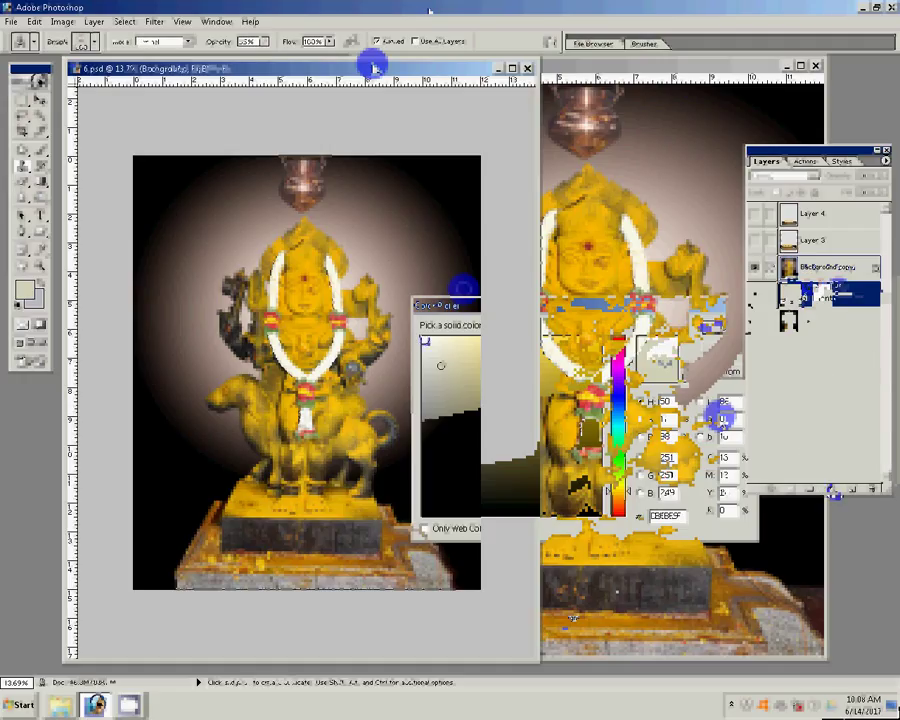
pyautogui.click(598, 340)
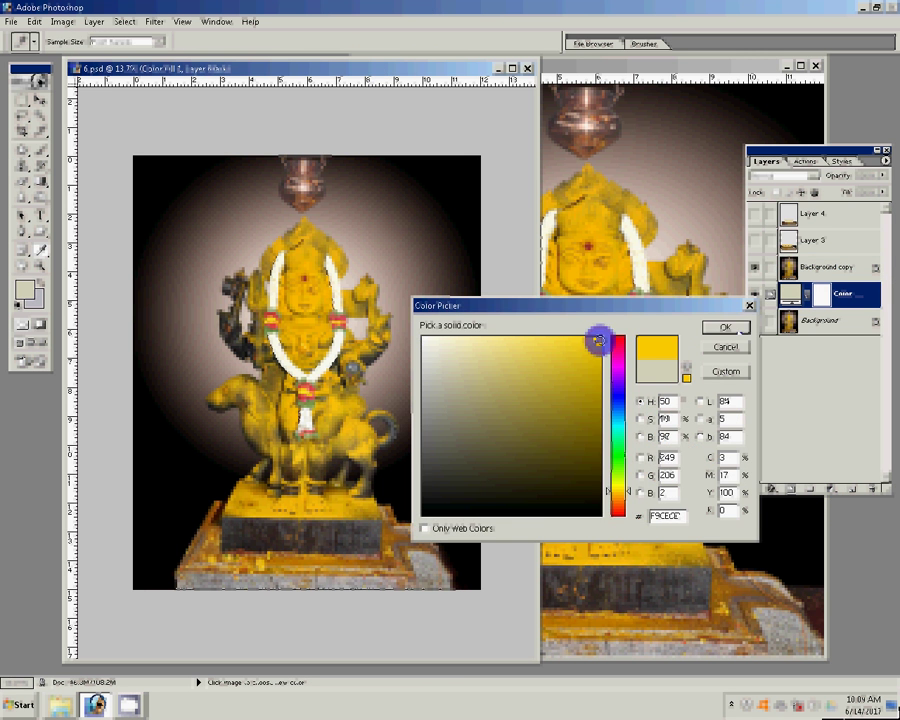
pyautogui.click(735, 328)
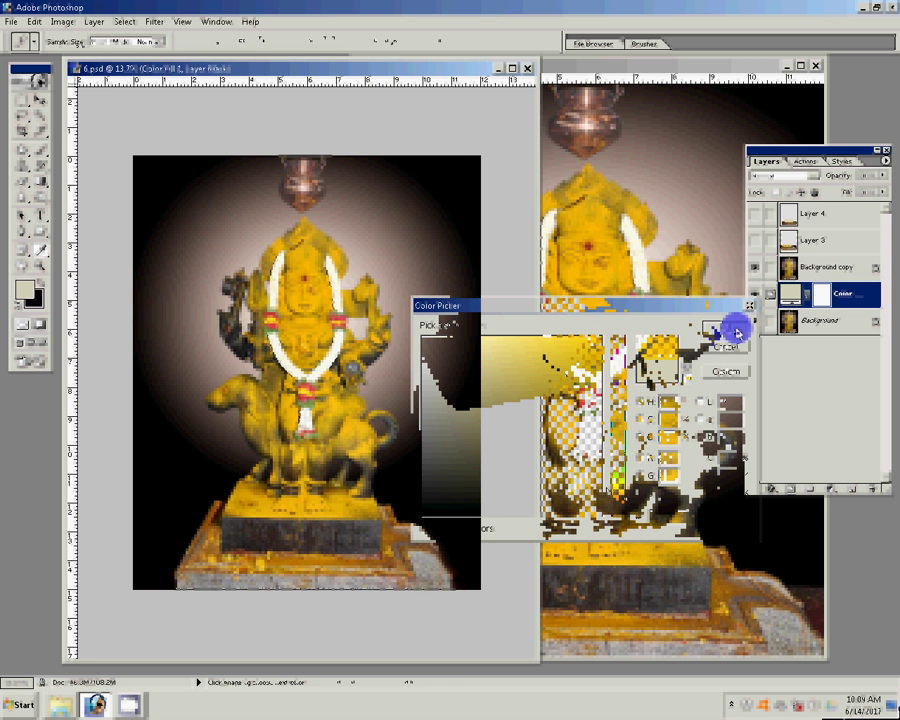
pyautogui.click(347, 259)
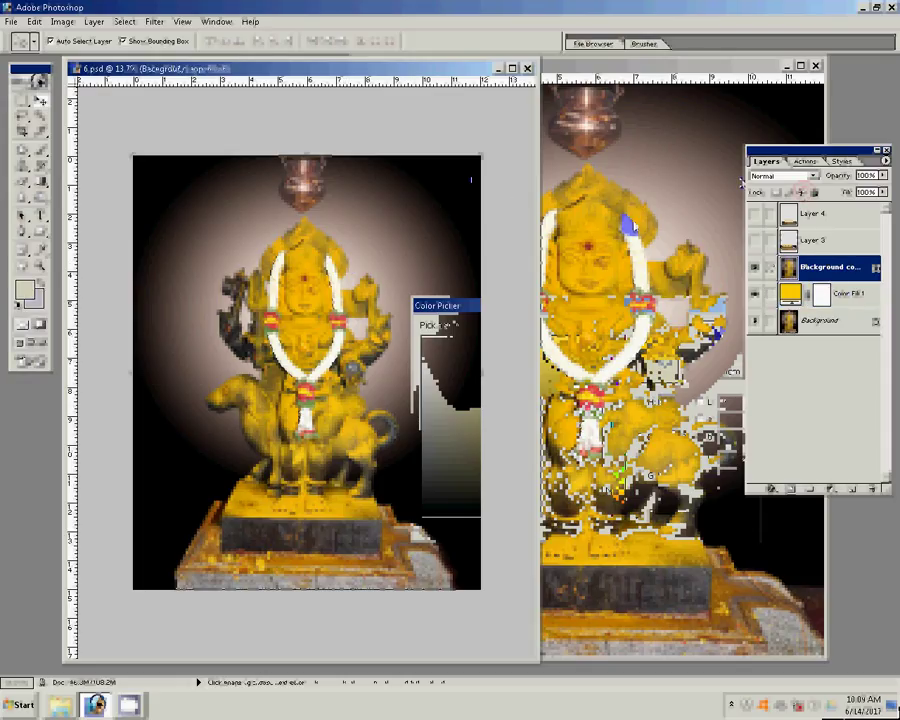
# Scale the Background copy layer to 95.4% so a yellow border shows around it.
pyautogui.click(476, 158)
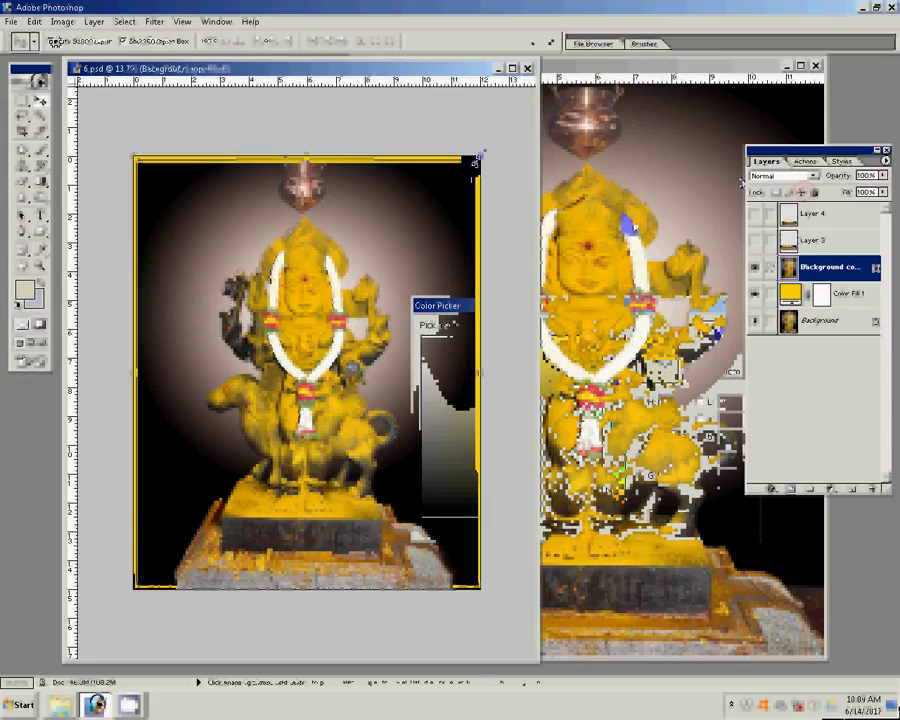
pyautogui.moveTo(476, 158); pyautogui.dragTo(475, 164)
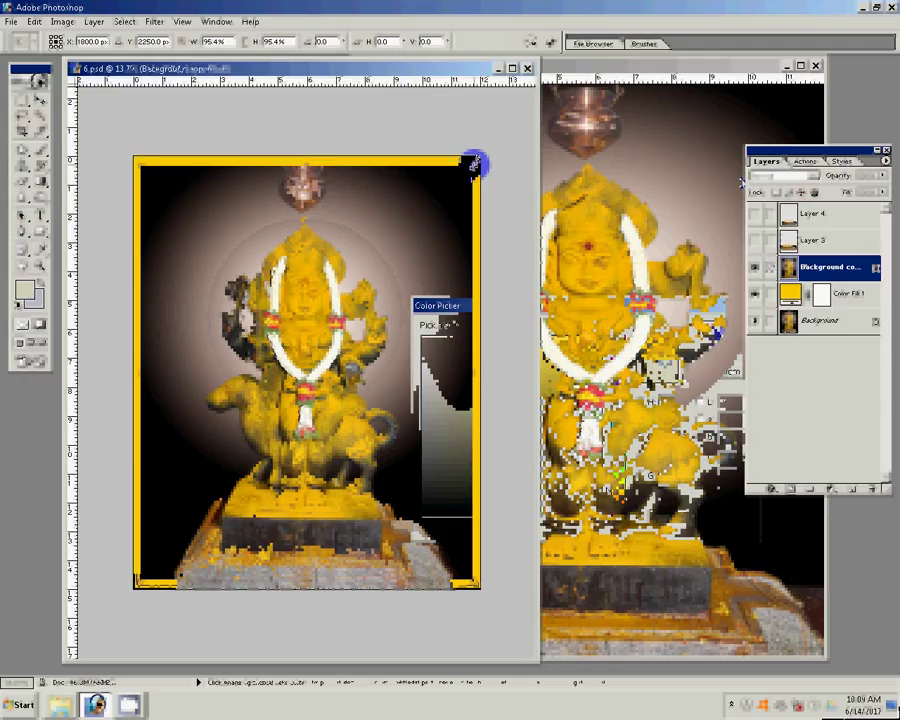
pyautogui.press('Return')
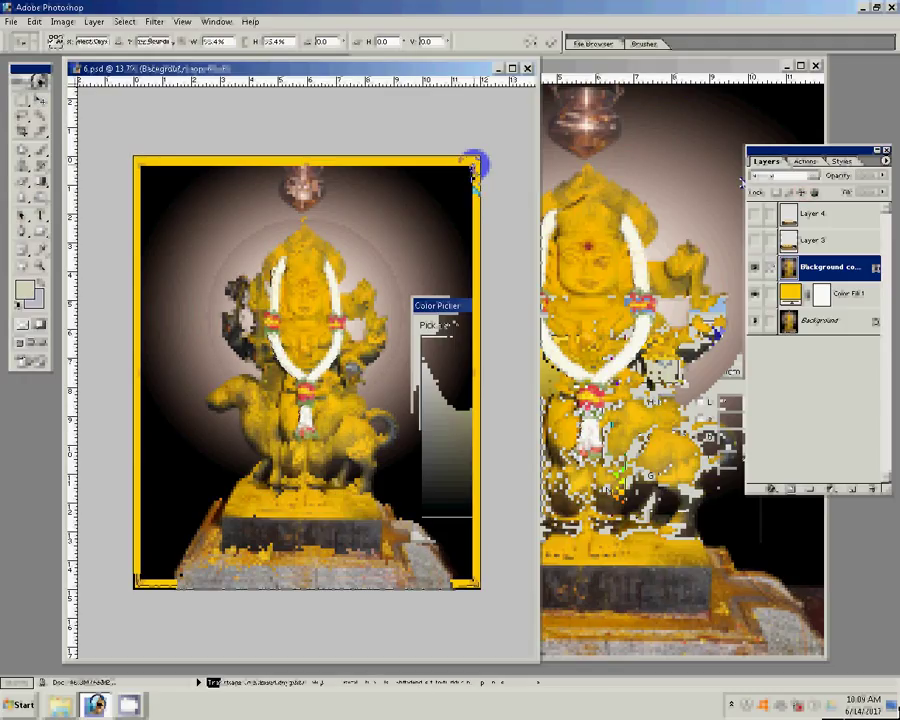
pyautogui.press('Return')
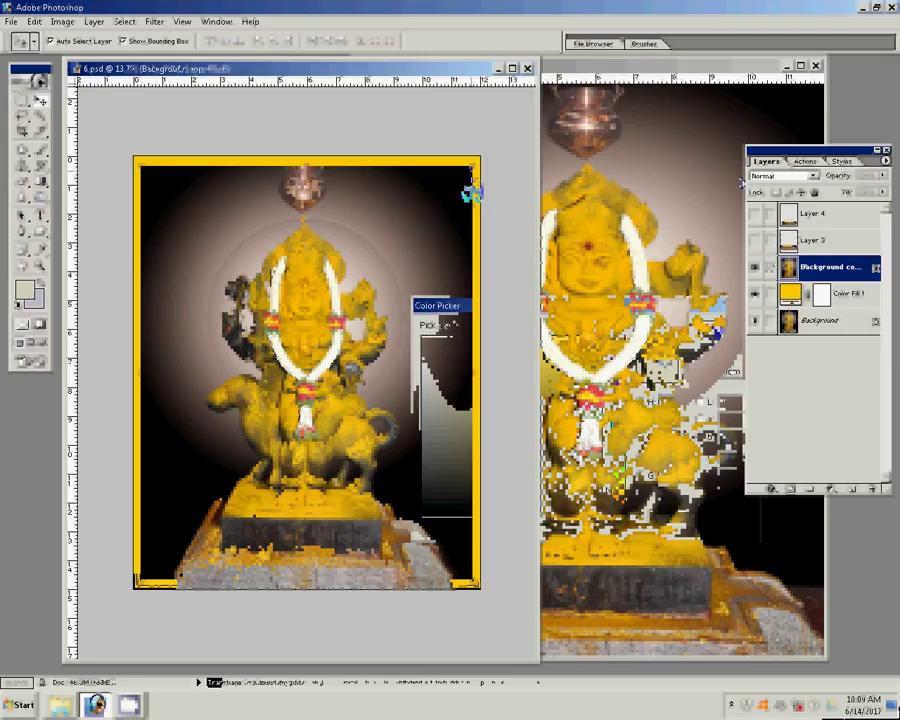
pyautogui.click(466, 190)
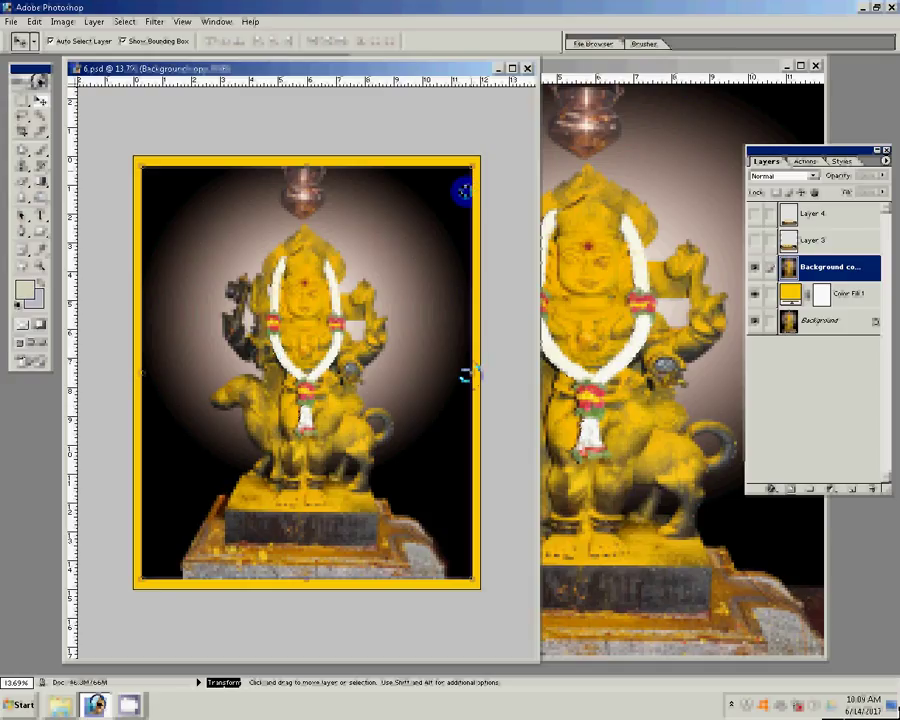
pyautogui.press('Return')
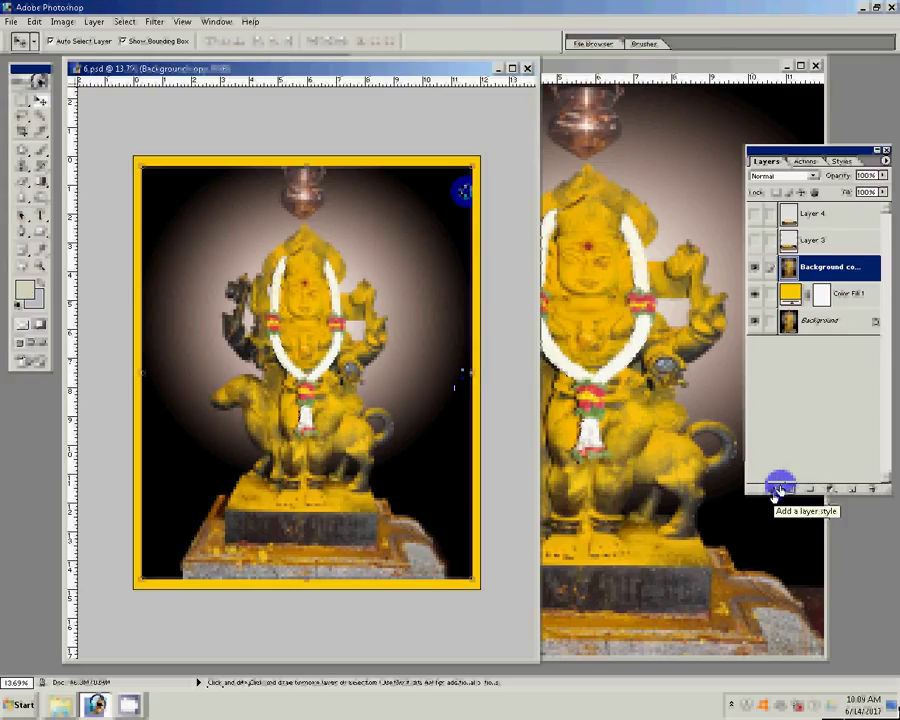
# Add a Stroke effect with Pattern fill type and load another pattern set.
pyautogui.click(773, 491)
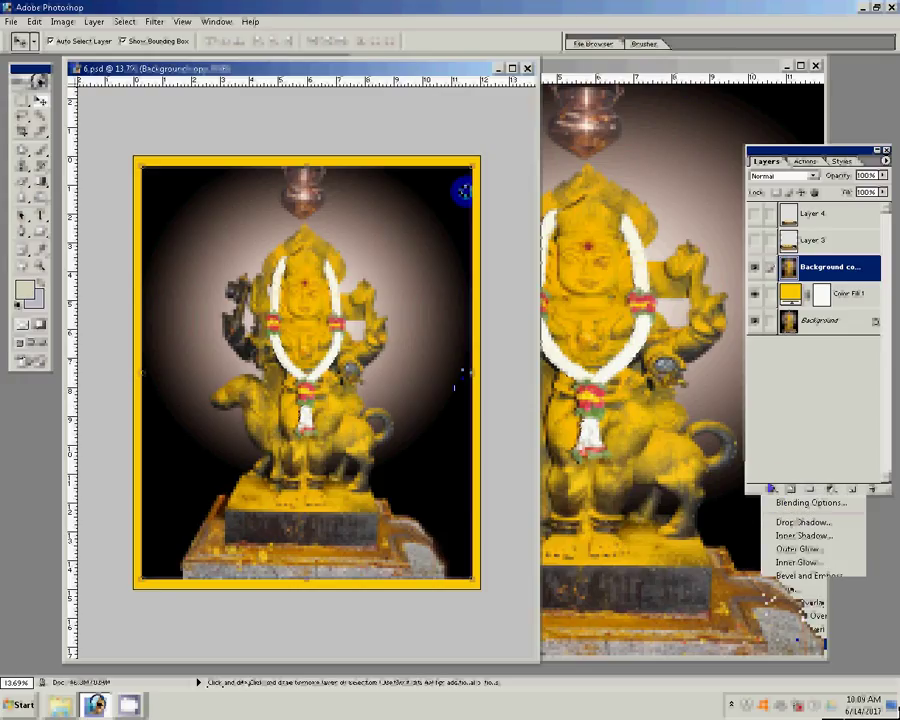
pyautogui.click(790, 645)
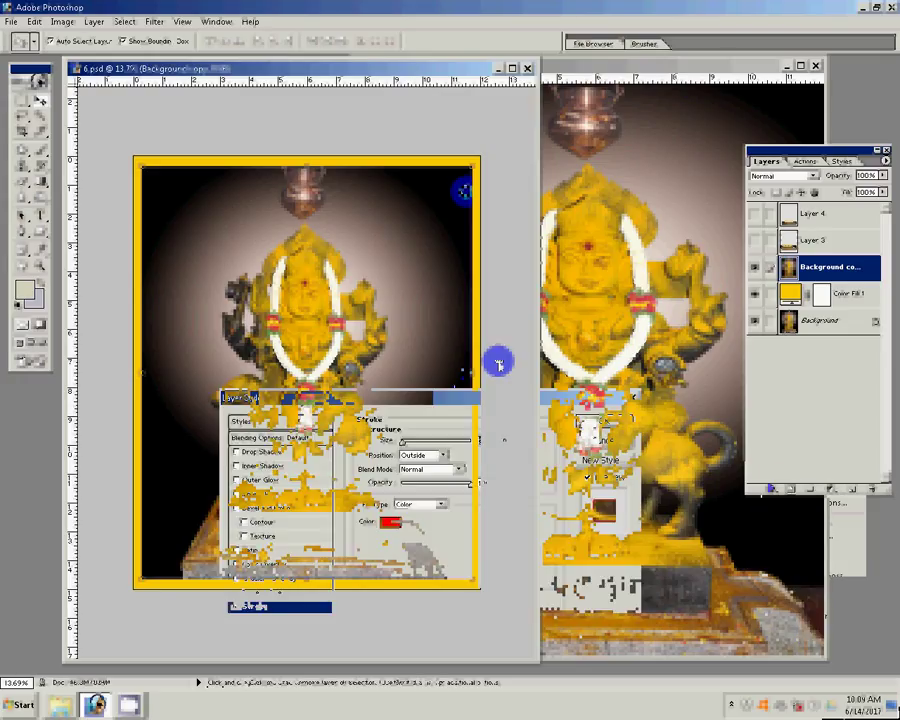
pyautogui.click(425, 504)
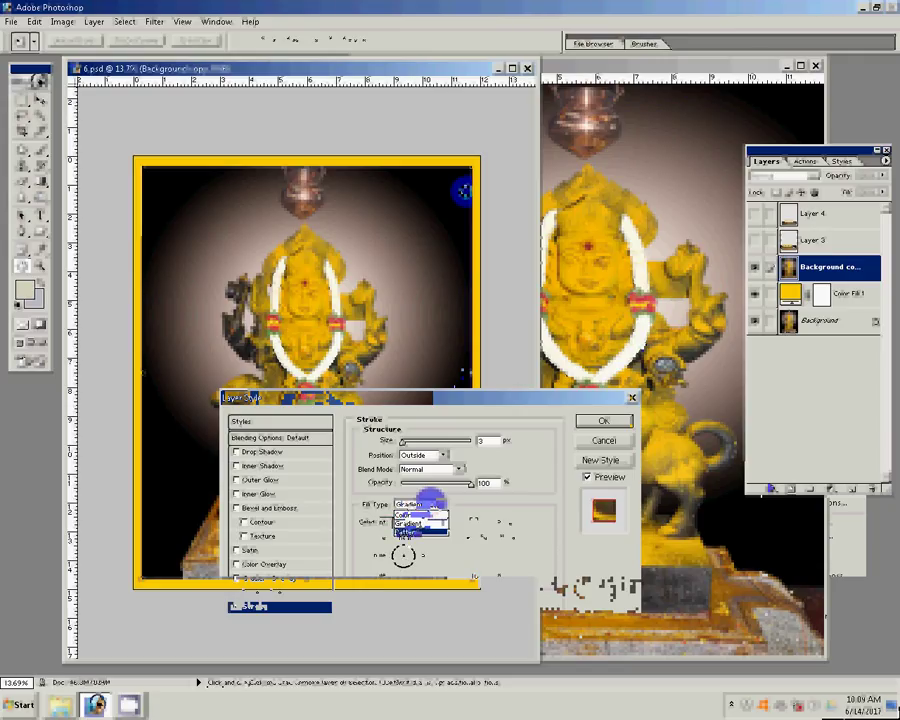
pyautogui.click(410, 531)
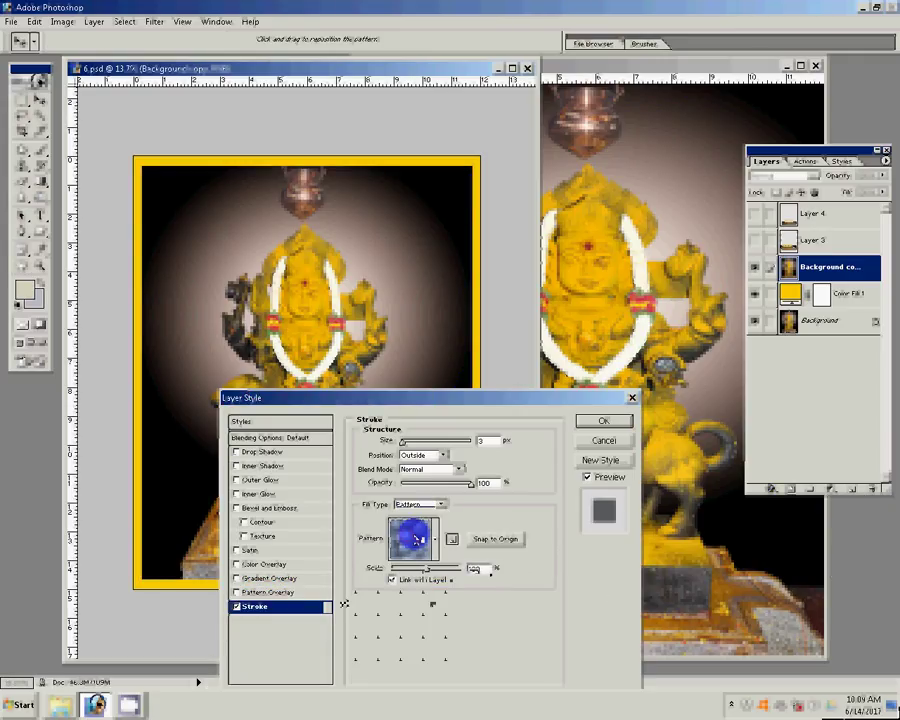
pyautogui.click(417, 540)
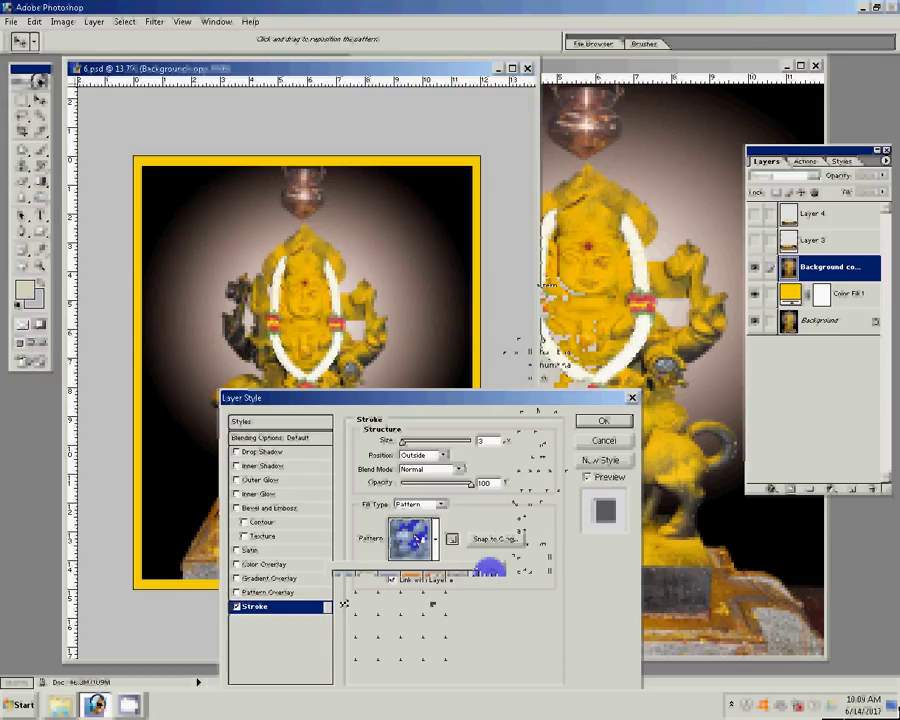
pyautogui.click(570, 336)
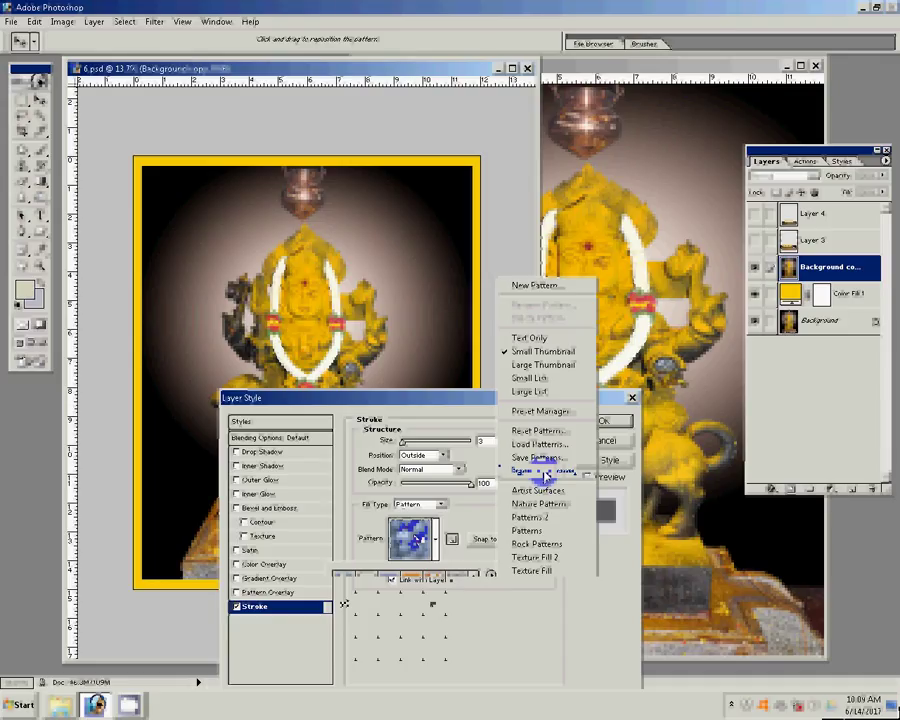
pyautogui.click(545, 471)
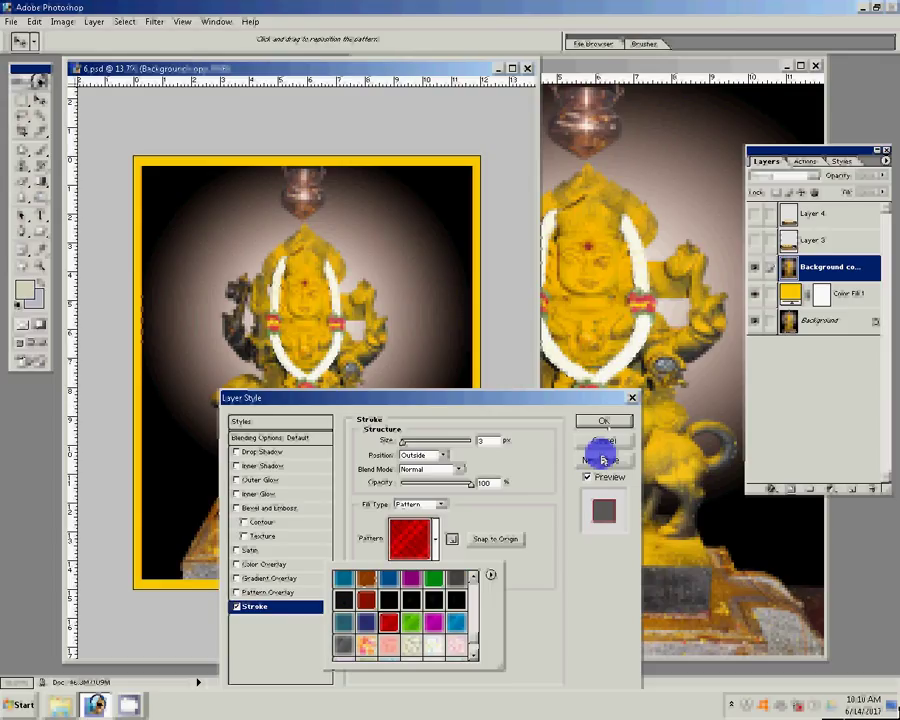
# Set the stroke size to 22 px with a blue-and-red pattern and apply it.
pyautogui.click(488, 442)
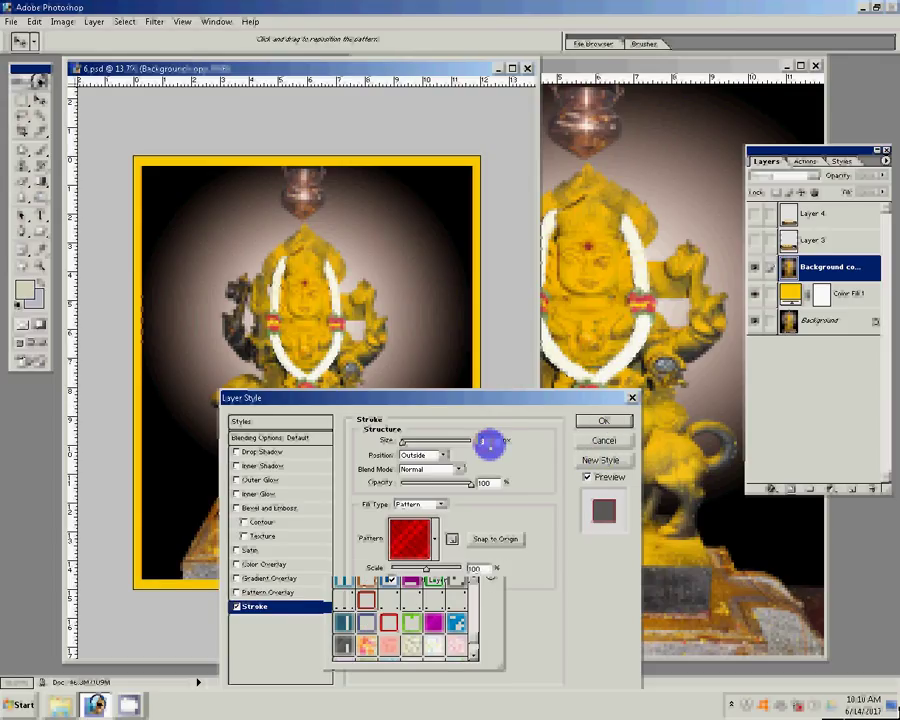
pyautogui.write('12')
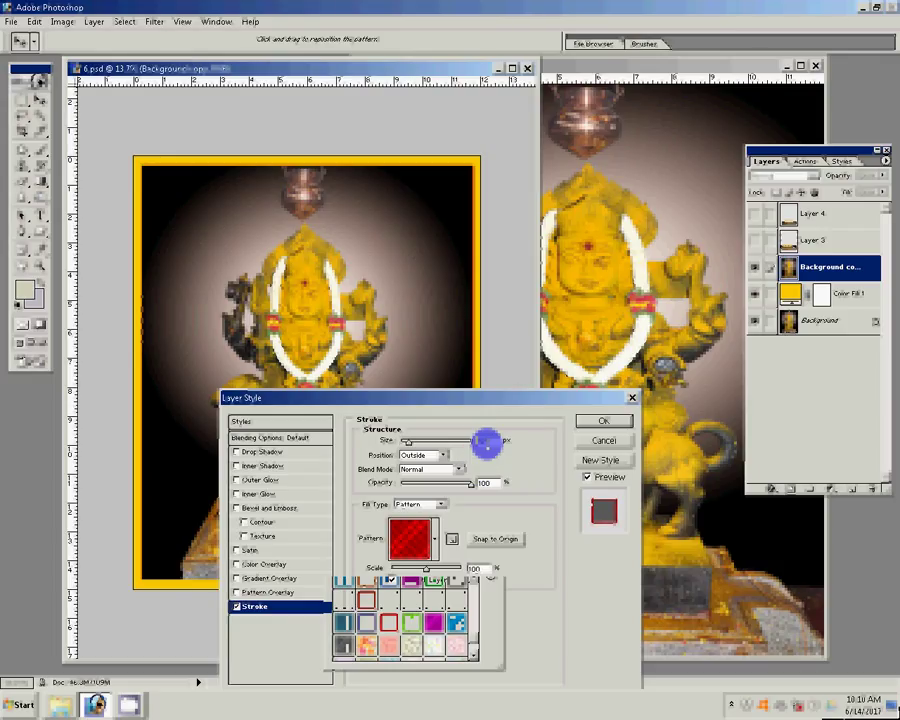
pyautogui.doubleClick(487, 442)
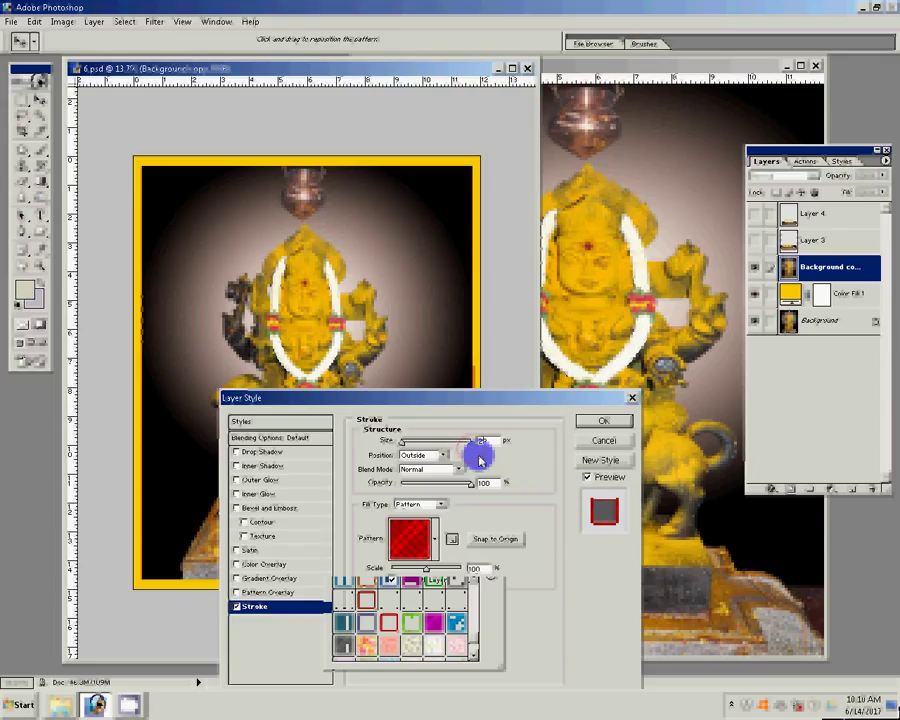
pyautogui.write('22')
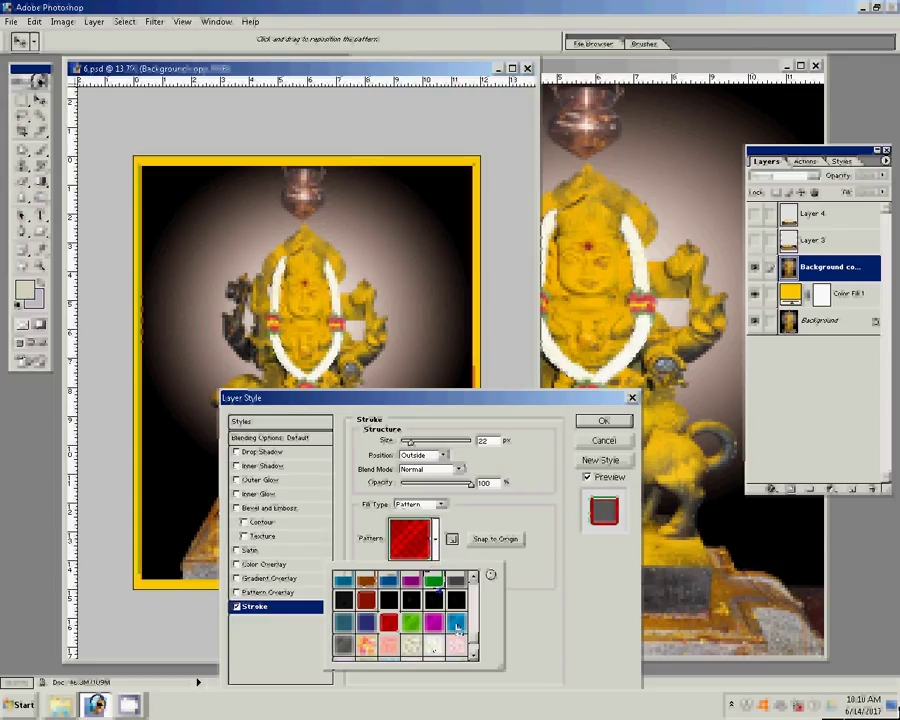
pyautogui.click(457, 624)
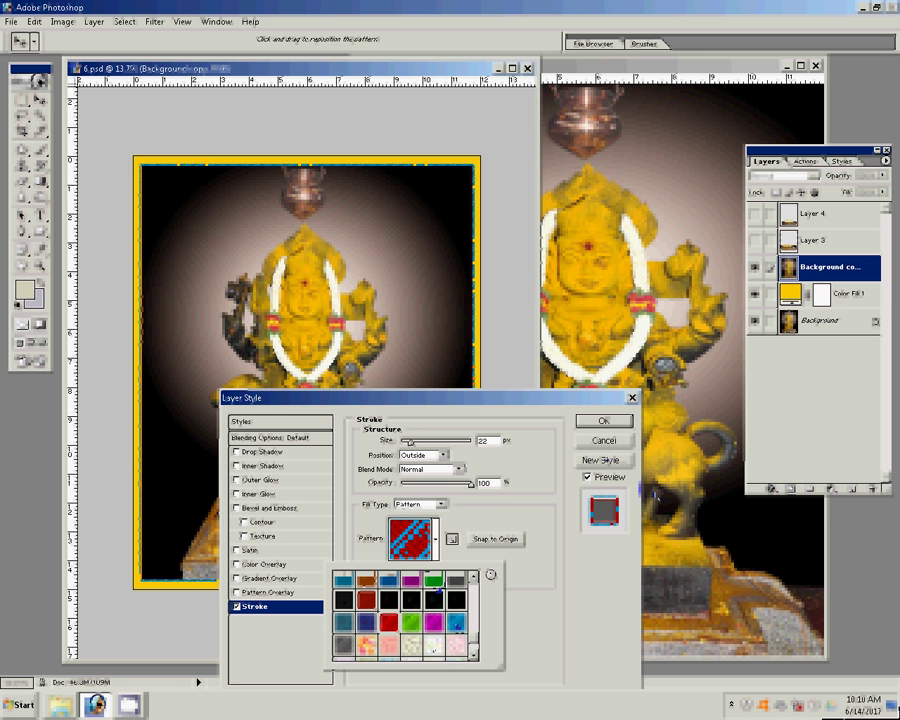
pyautogui.press('Return')
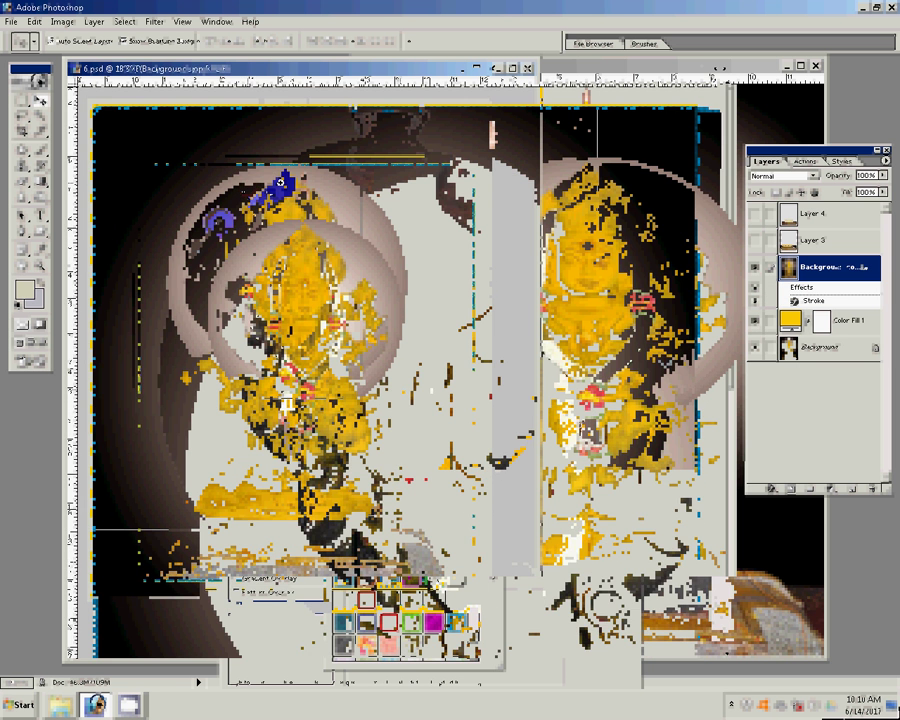
# Zoom into the frame's top-left corner and preview pink, brown, magenta and diamond stroke patterns.
pyautogui.press('z')
pyautogui.click(290, 172)
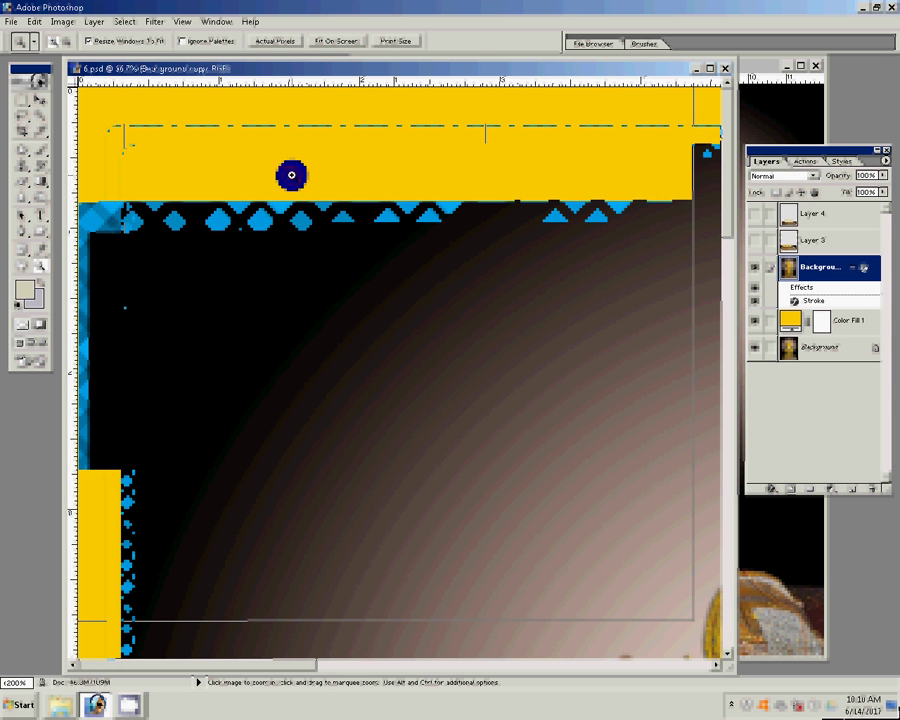
pyautogui.click(770, 489)
pyautogui.press('Escape')
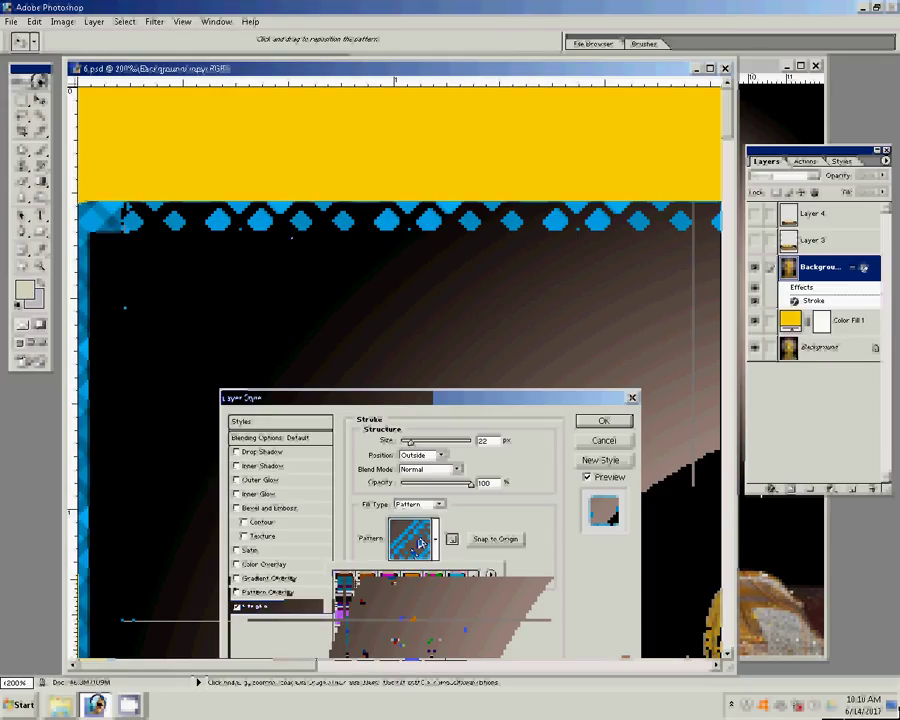
pyautogui.click(457, 600)
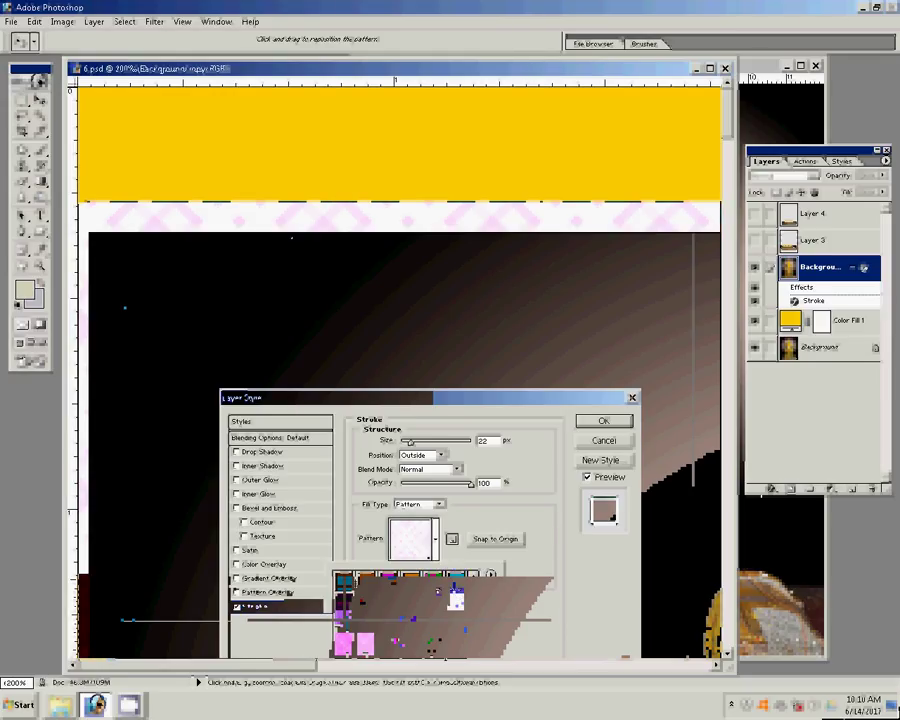
pyautogui.click(368, 579)
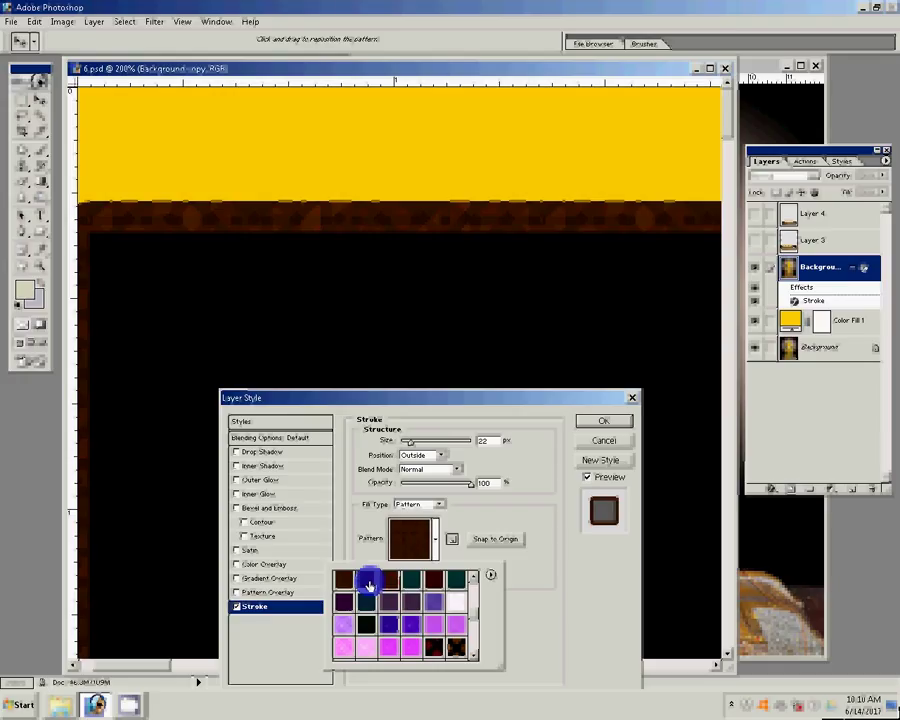
pyautogui.click(399, 646)
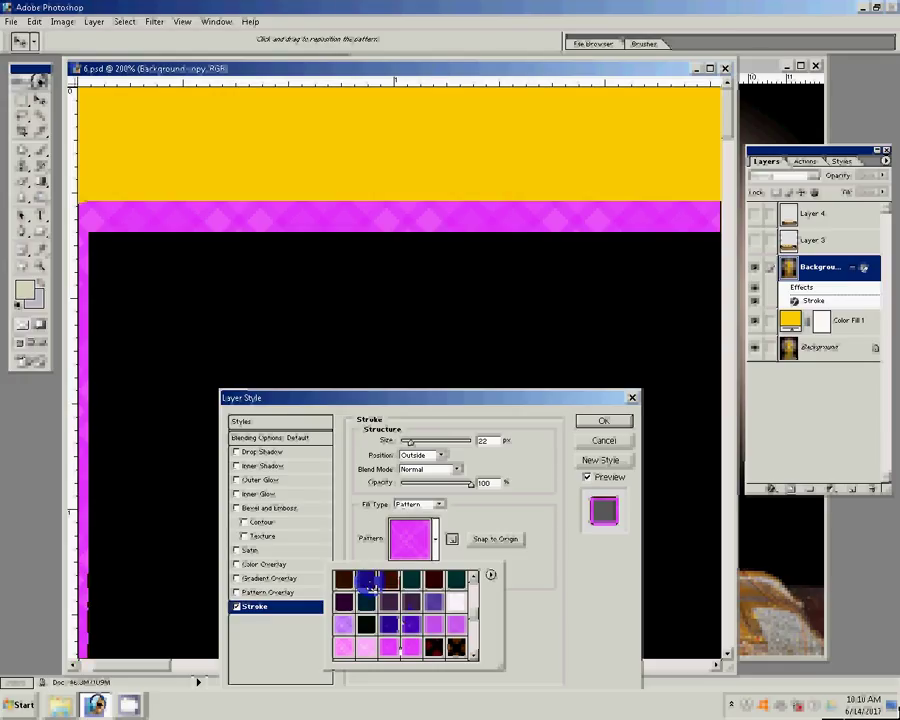
pyautogui.click(457, 647)
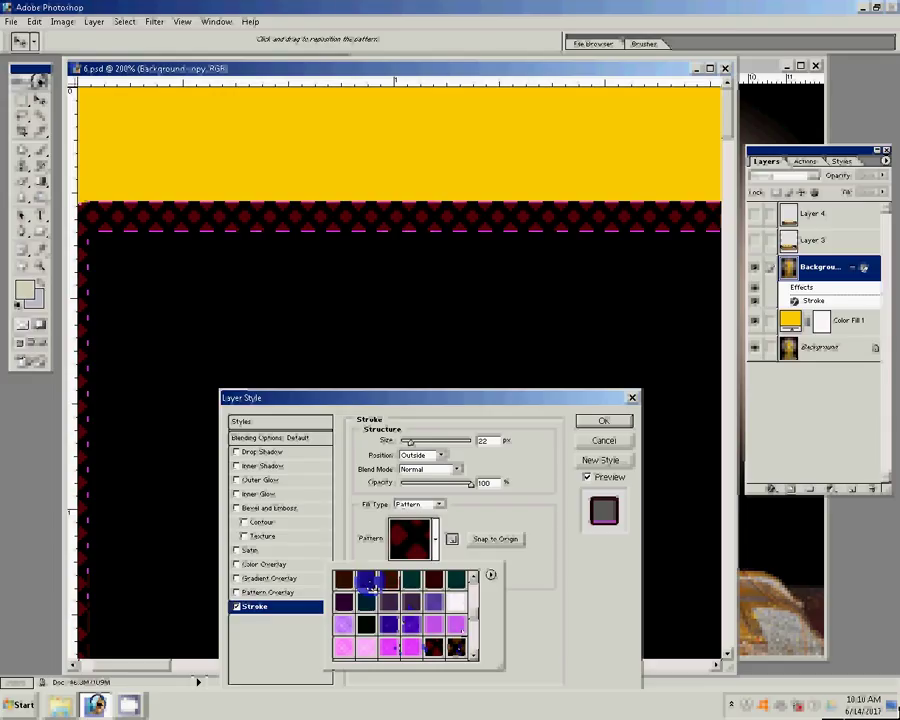
pyautogui.click(476, 628)
pyautogui.click(433, 636)
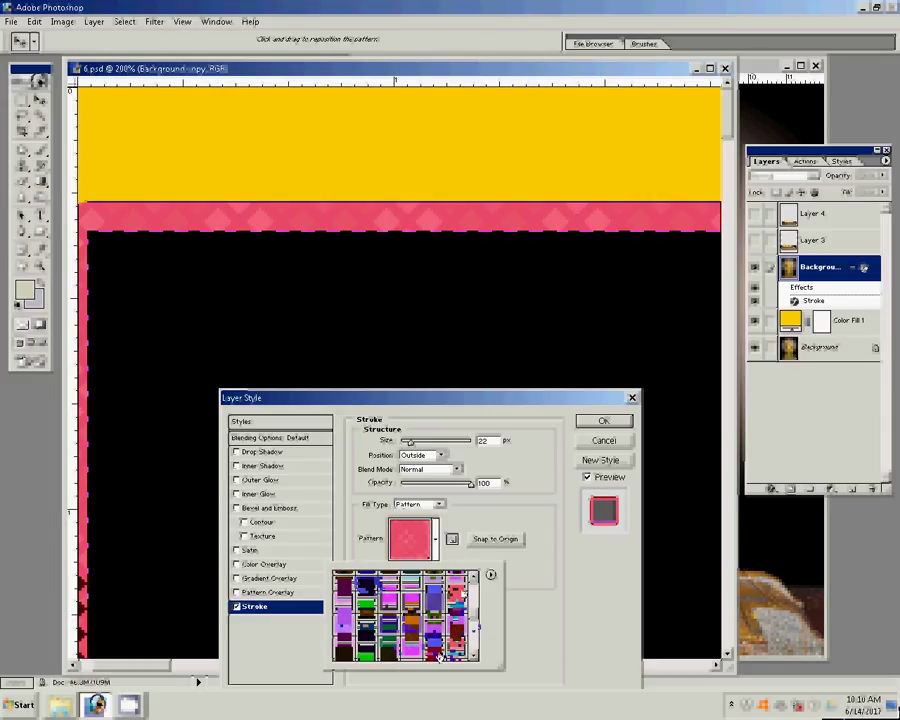
# Compare floral patterns and apply the blue-and-green floral pattern to the stroke.
pyautogui.moveTo(476, 628); pyautogui.dragTo(474, 645)
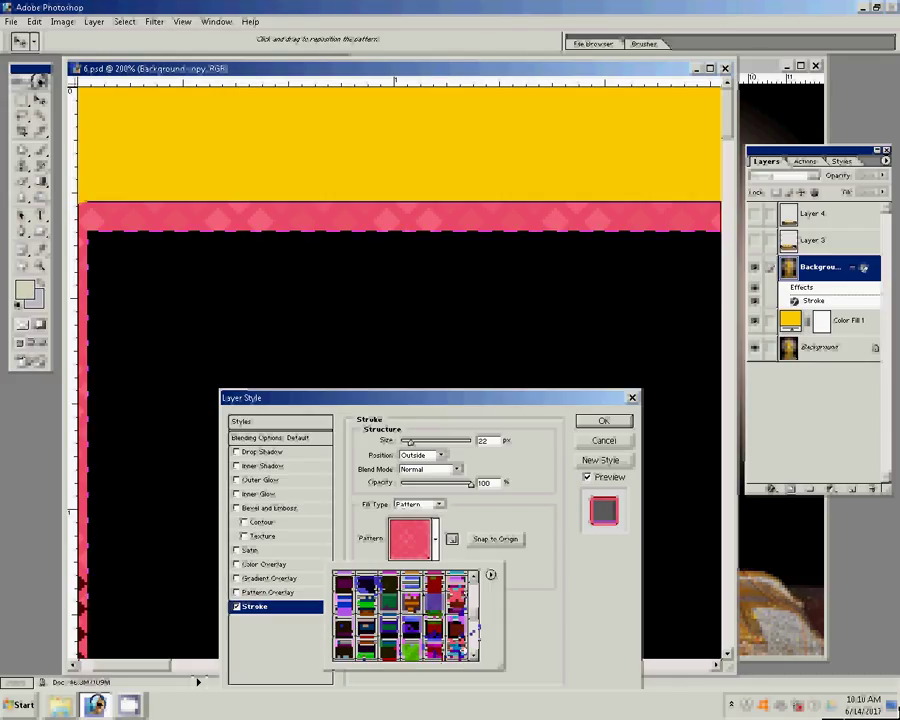
pyautogui.click(366, 627)
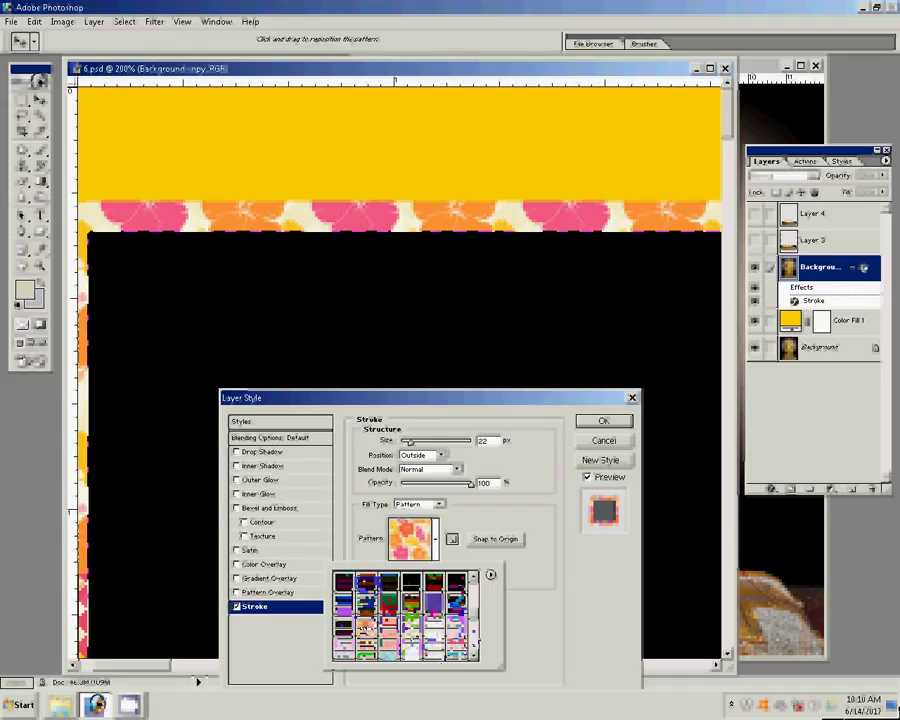
pyautogui.click(388, 647)
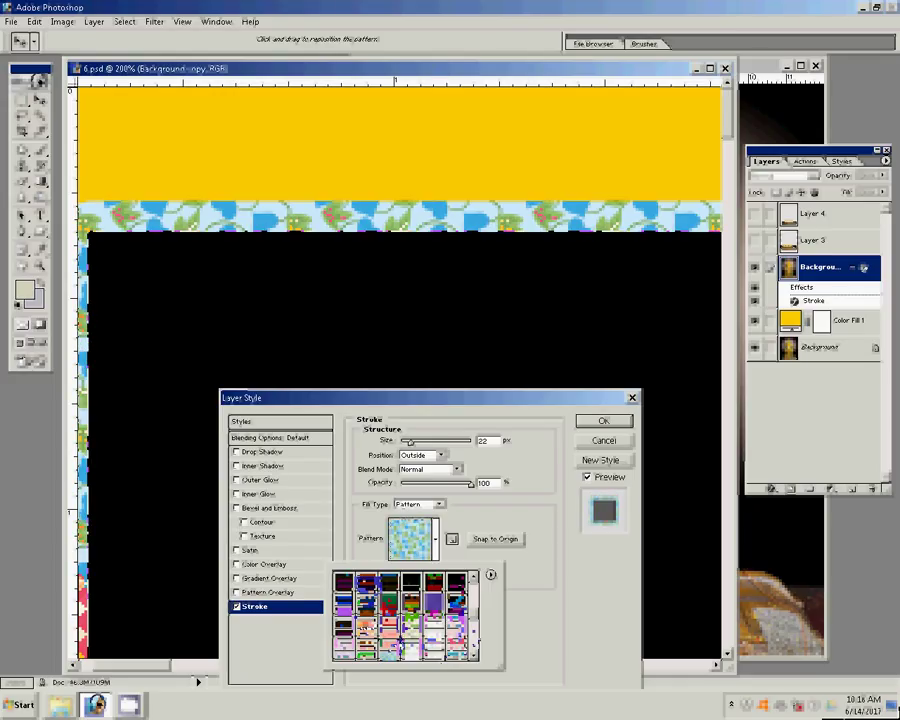
pyautogui.click(363, 648)
pyautogui.click(341, 647)
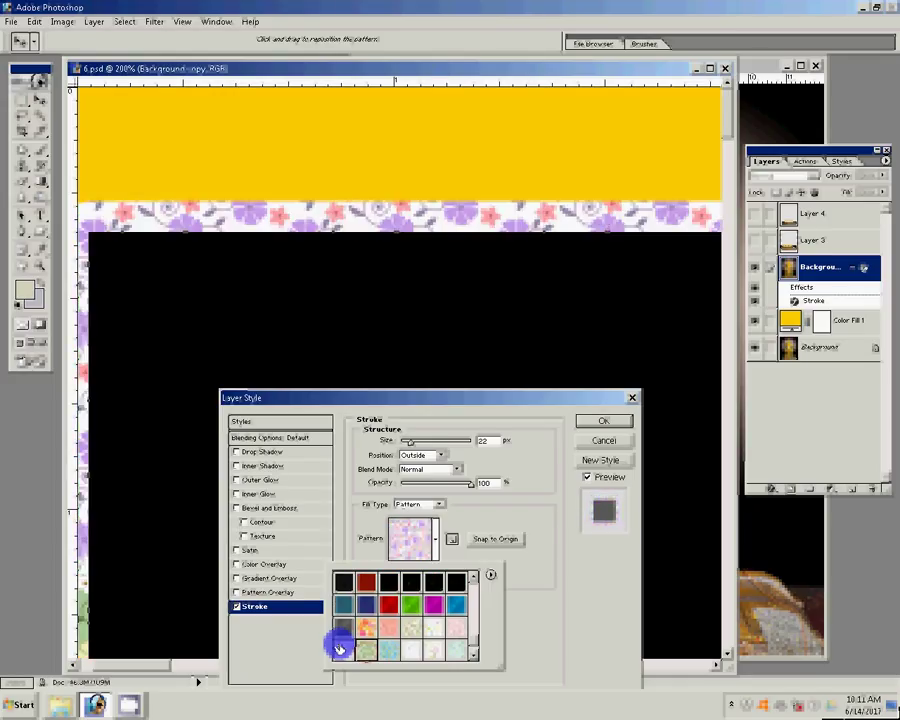
pyautogui.click(363, 648)
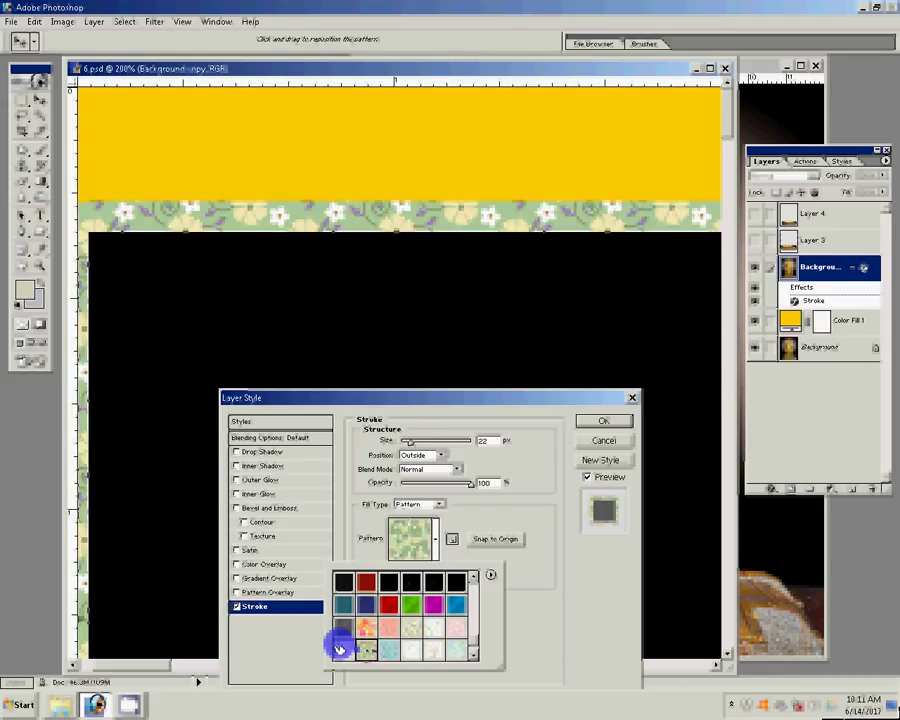
pyautogui.click(341, 647)
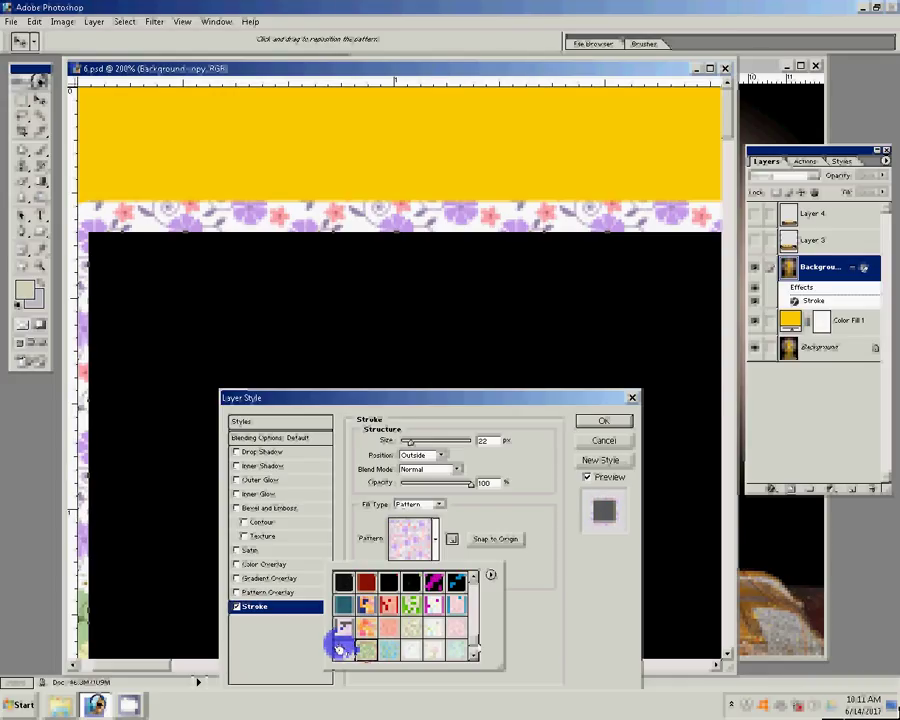
pyautogui.click(339, 648)
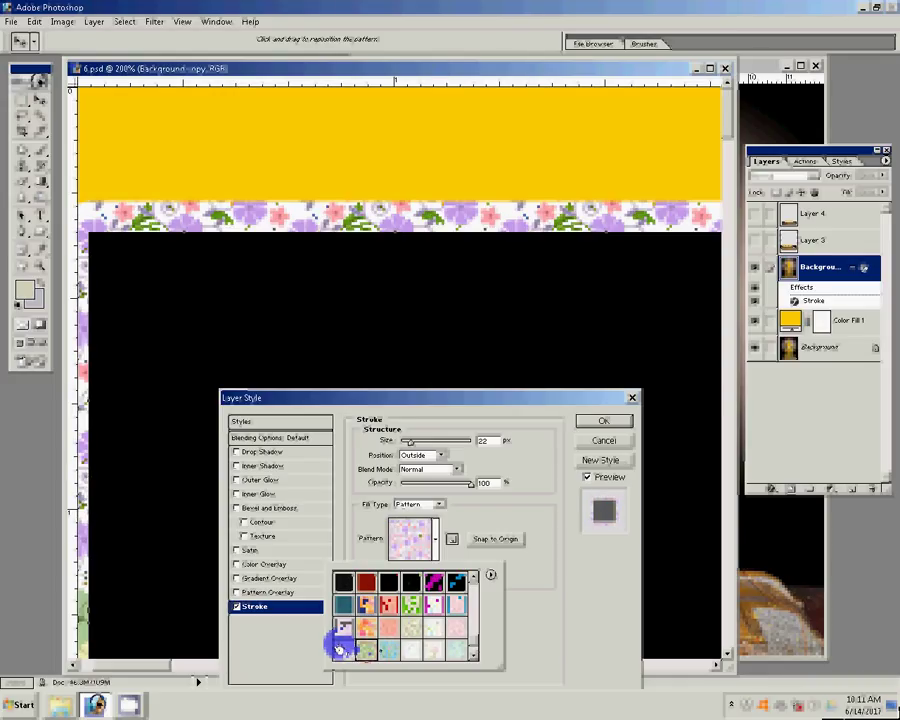
pyautogui.click(603, 421)
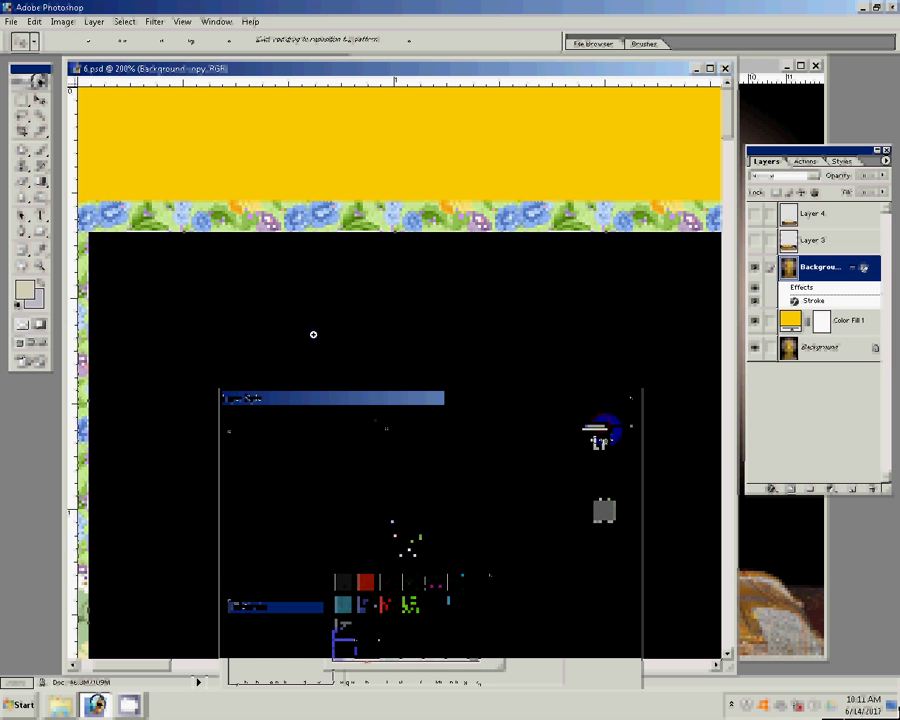
# Fit the image on screen, use Merge Visible for one Background, then open Save As.
pyautogui.press('z')
pyautogui.click(339, 41)
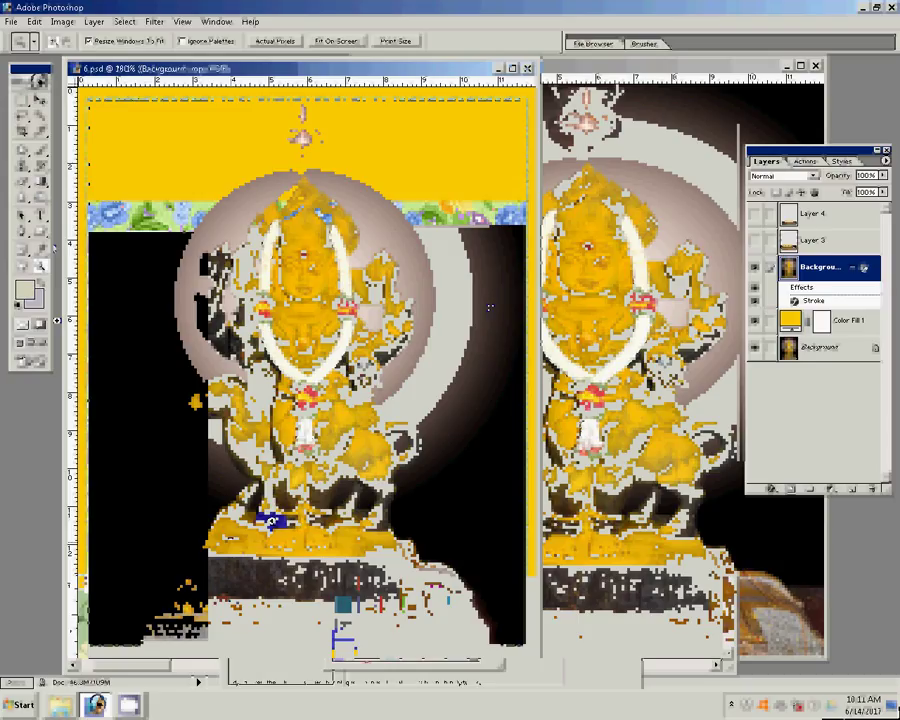
pyautogui.click(93, 21)
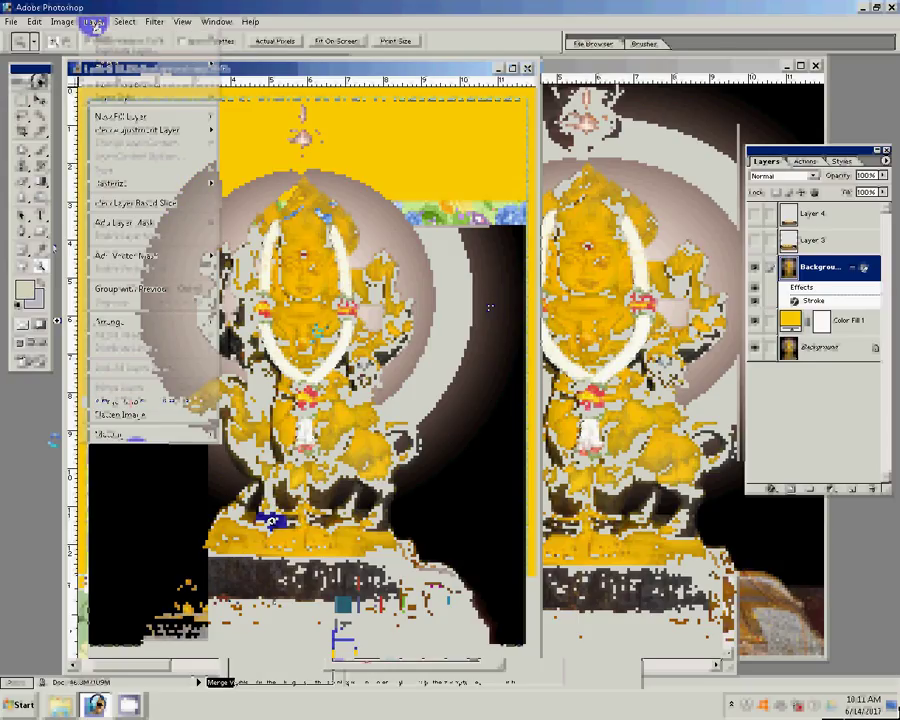
pyautogui.click(195, 402)
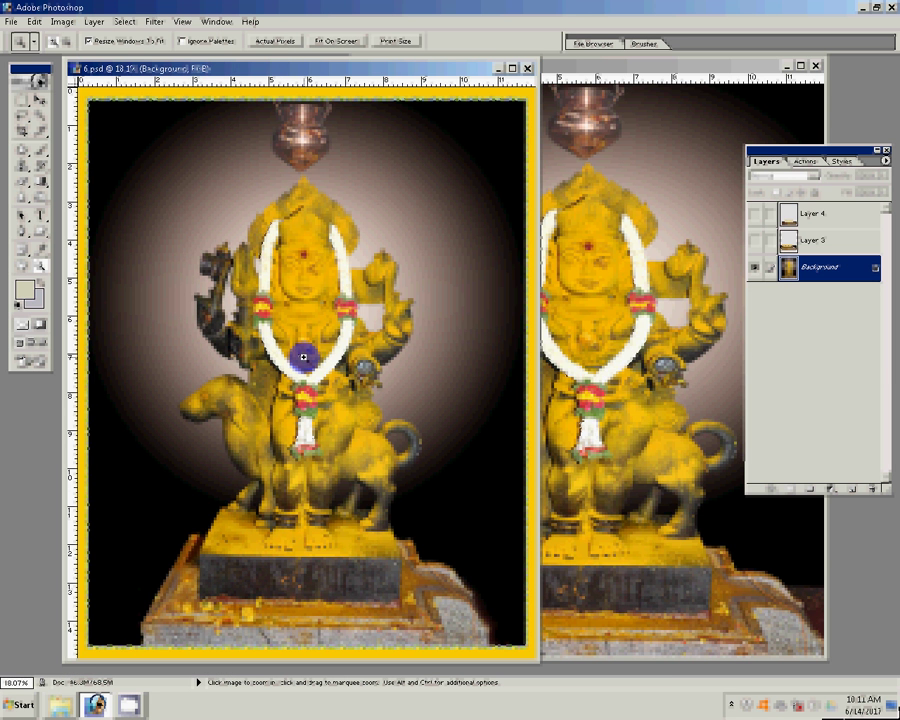
pyautogui.moveTo(303, 356); pyautogui.dragTo(446, 476)
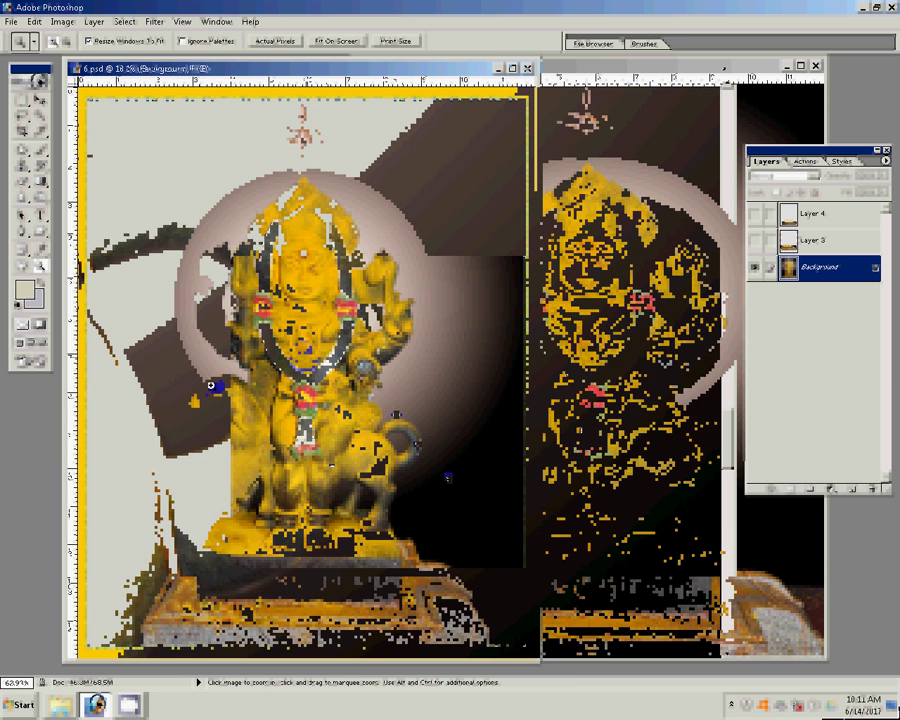
pyautogui.hotkey('ctrl', 'shift', 's')
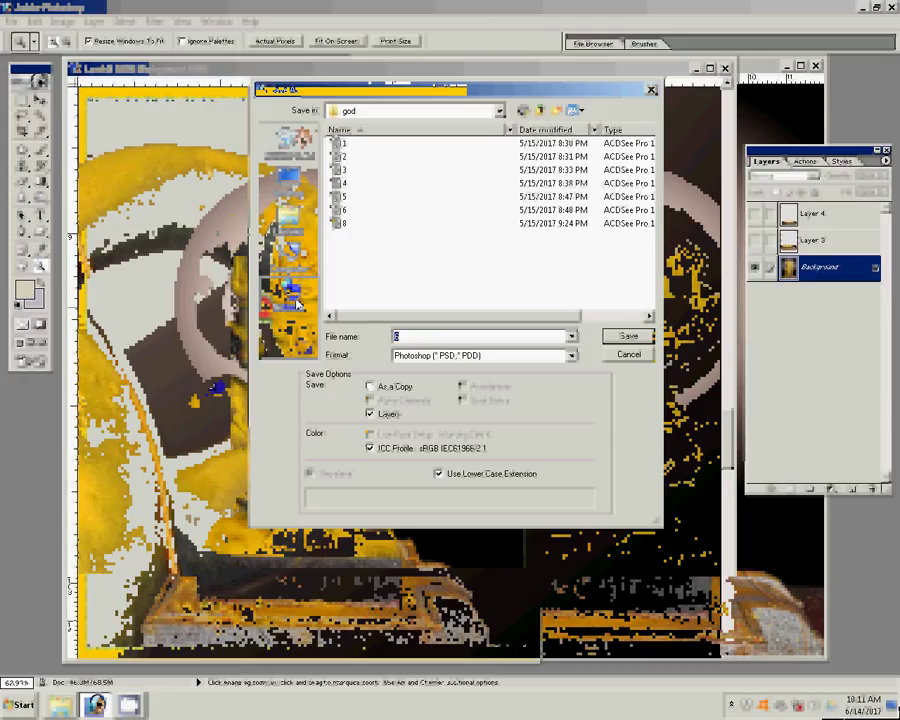
# Save the merged image as the Photoshop file 'print 12x15' in the god folder.
pyautogui.click(442, 357)
pyautogui.click(413, 335)
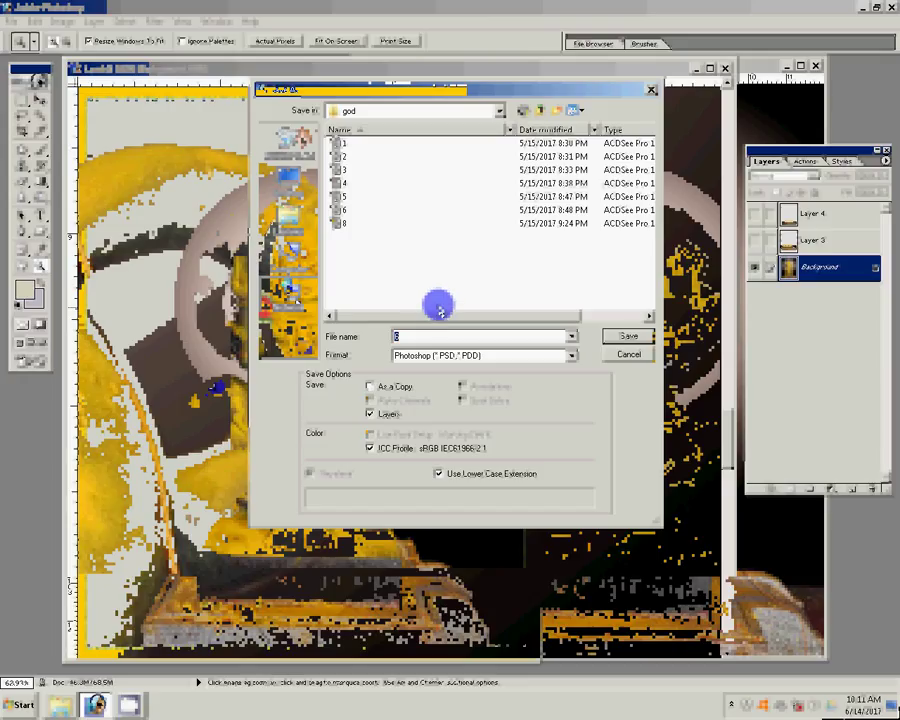
pyautogui.write('p')
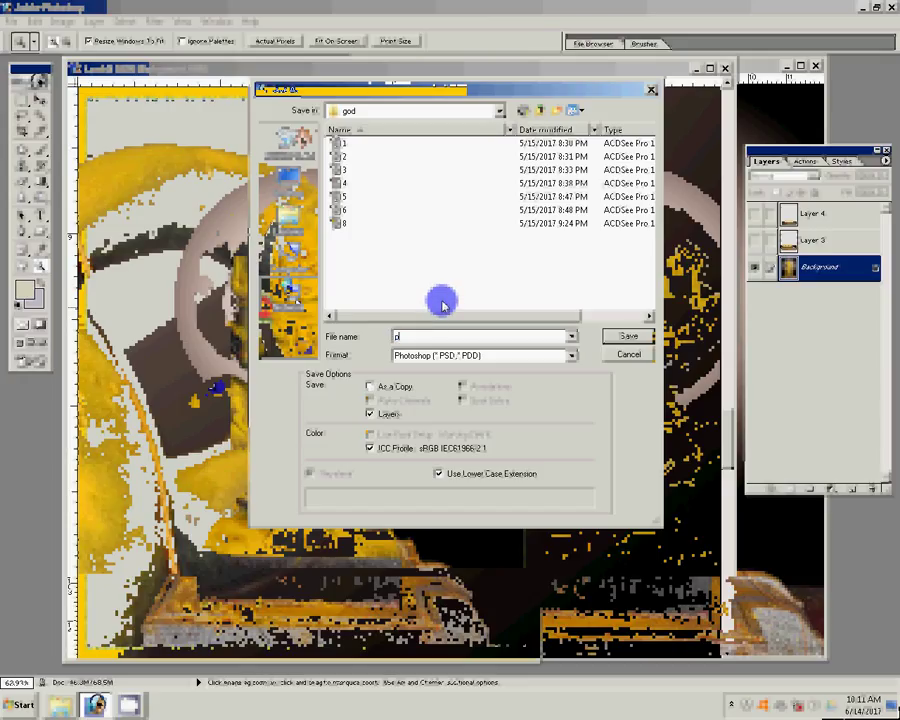
pyautogui.write('rint')
pyautogui.write(' 12x18')
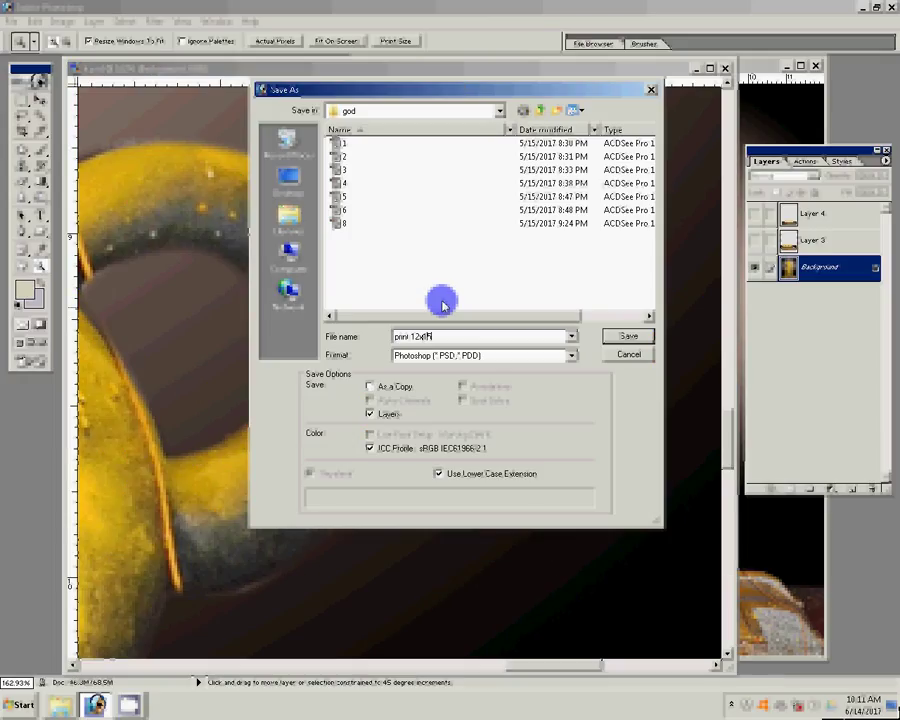
pyautogui.press('BackSpace')
pyautogui.write('5')
pyautogui.press('Return')
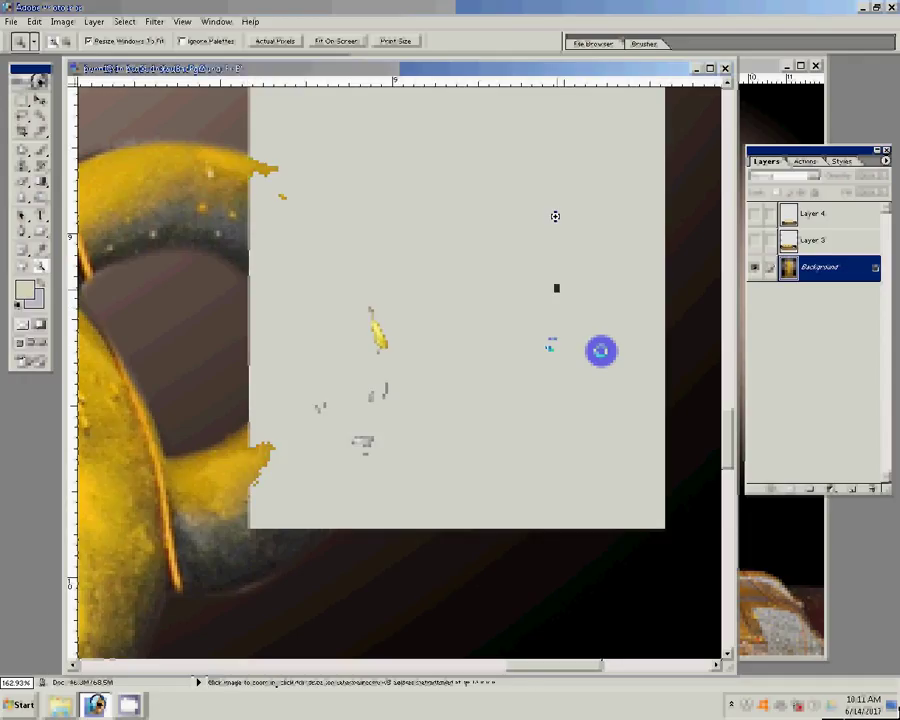
pyautogui.press('v')
pyautogui.hotkey('ctrl', 'shift', 's')
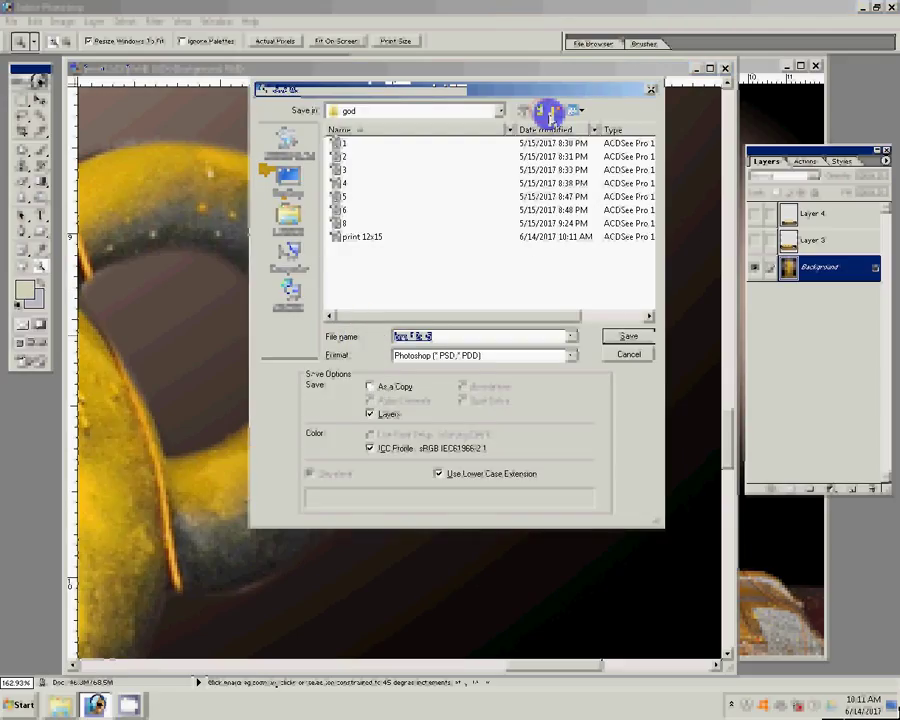
# Create a new folder named 14 in the save location and open it.
pyautogui.click(546, 110)
pyautogui.click(546, 110)
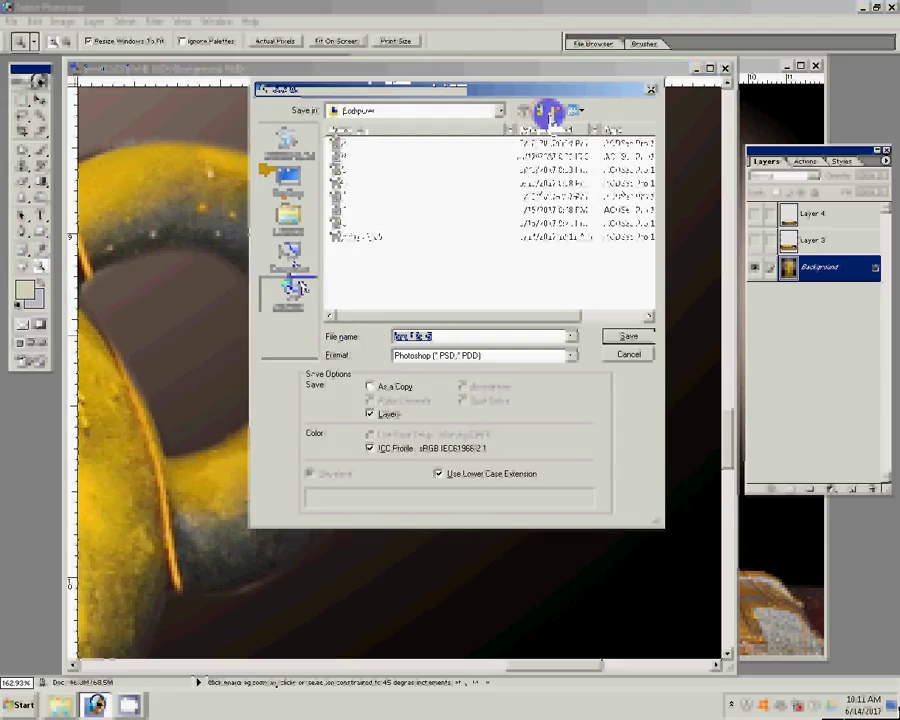
pyautogui.write('print 12x15')
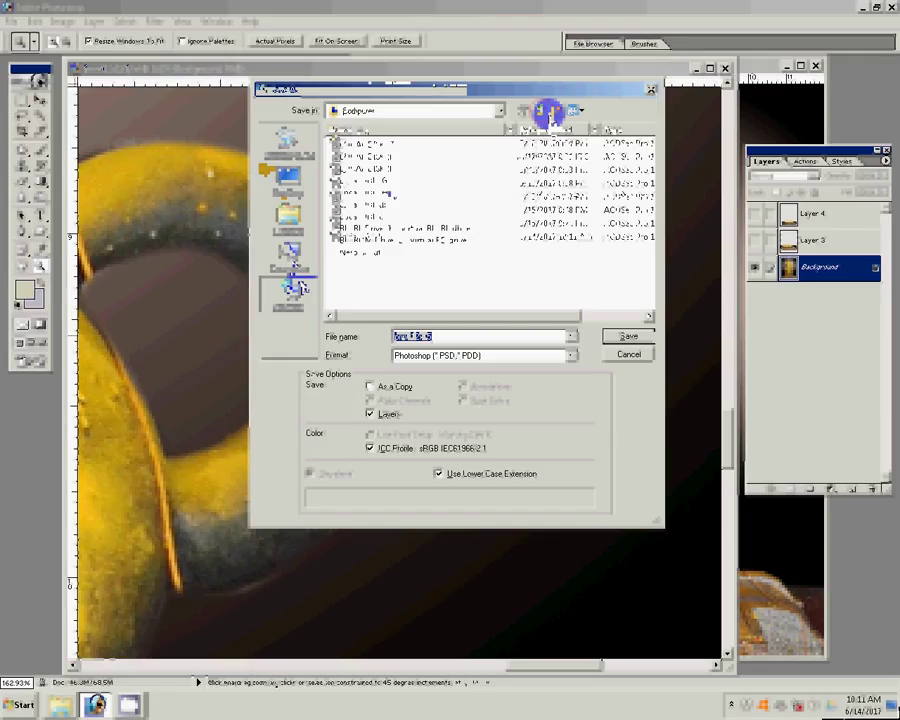
pyautogui.click(548, 113)
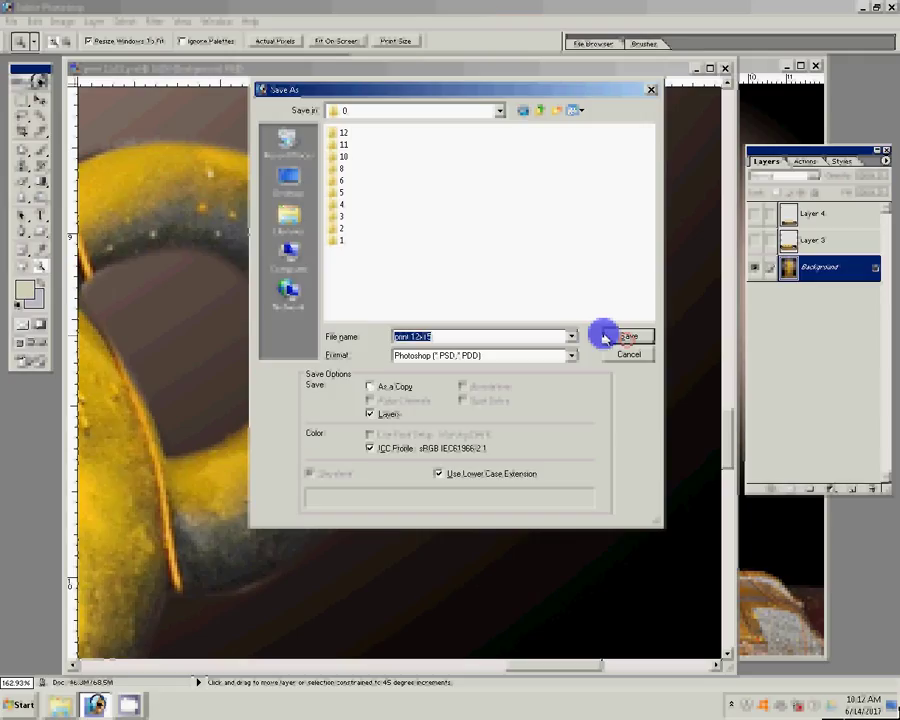
pyautogui.click(557, 109)
pyautogui.write('14')
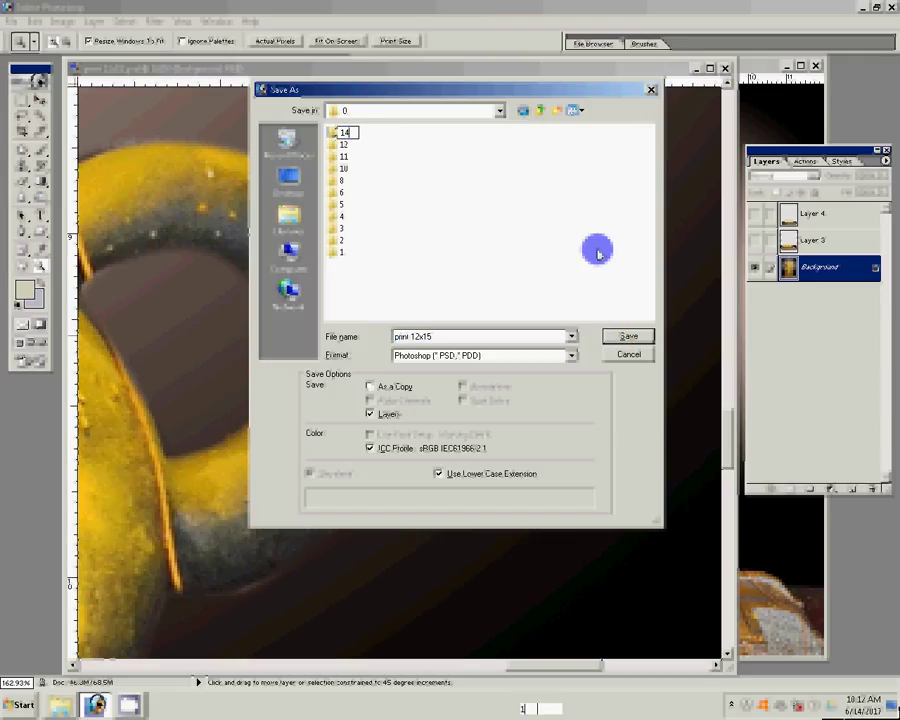
pyautogui.press('Return')
pyautogui.press('Return')
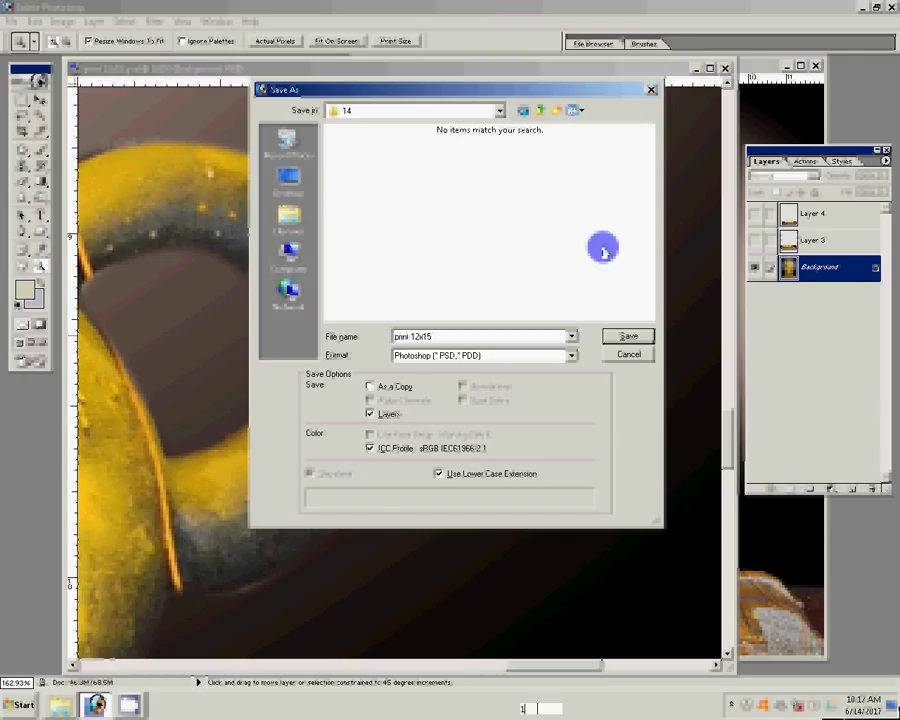
# Save a JPEG copy named '12x15=2 LMN + FREMs' into folder 14.
pyautogui.press('Down')
pyautogui.press('Down')
pyautogui.press('Down')
pyautogui.press('Return')
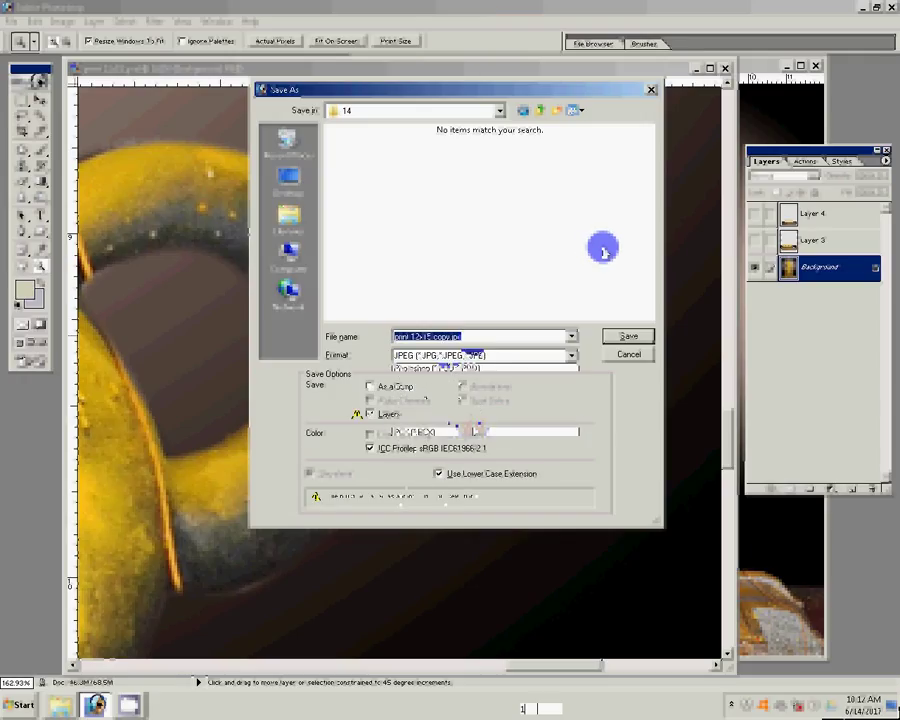
pyautogui.write('12x15')
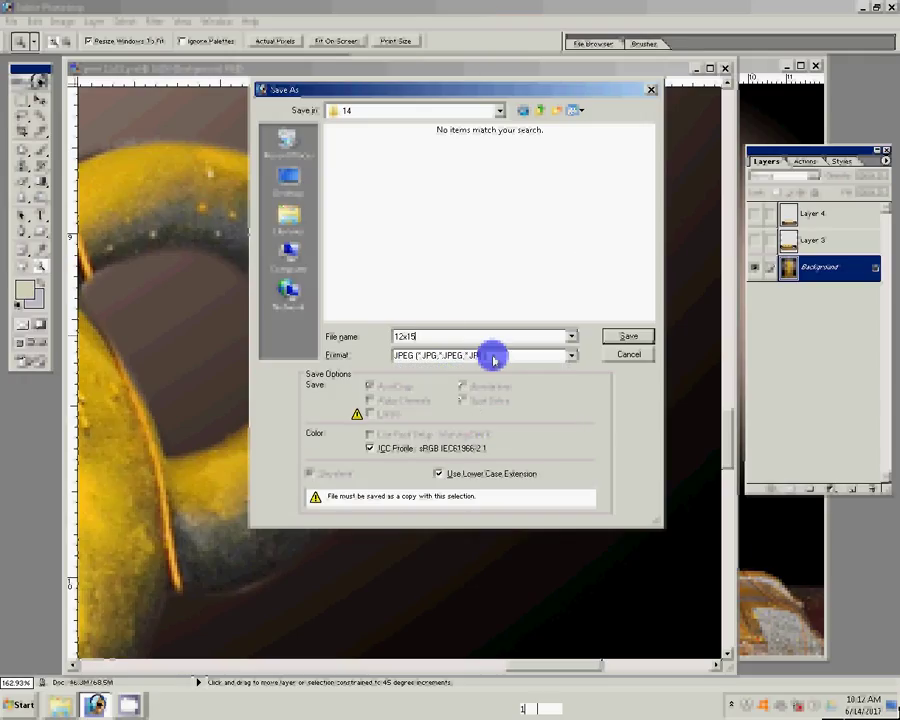
pyautogui.write('=2')
pyautogui.write(' L')
pyautogui.write('MN')
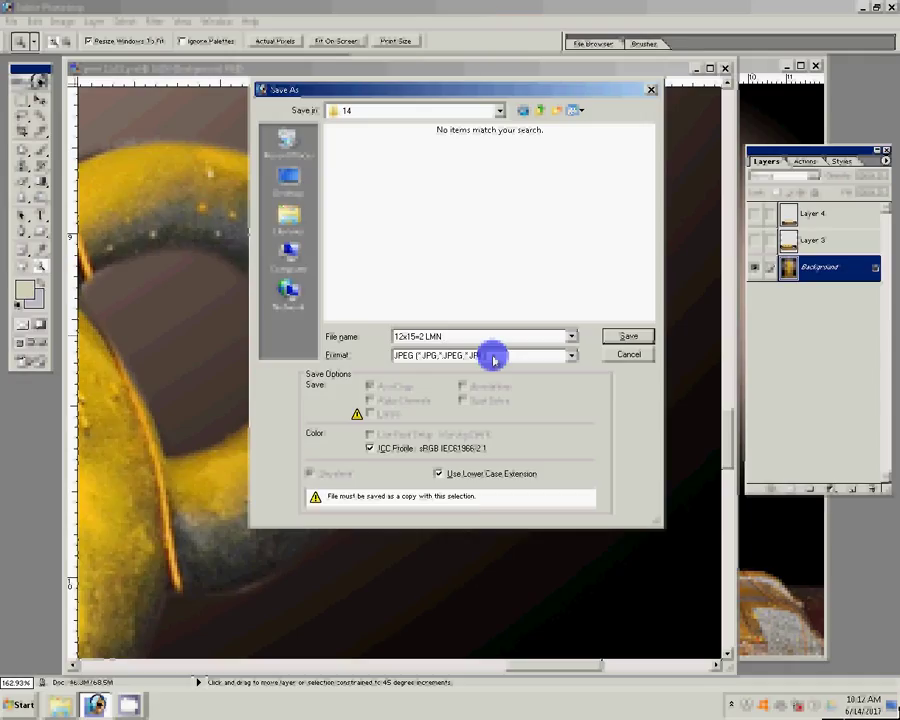
pyautogui.write('-')
pyautogui.press('BackSpace')
pyautogui.write('+')
pyautogui.write(' FR')
pyautogui.write('EM')
pyautogui.write('a')
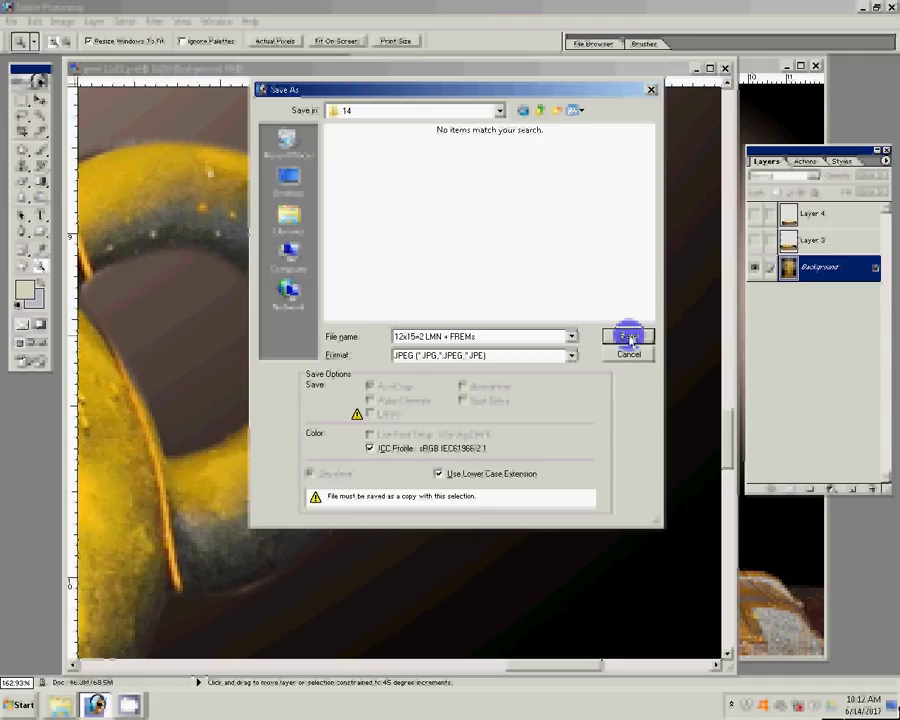
pyautogui.click(627, 336)
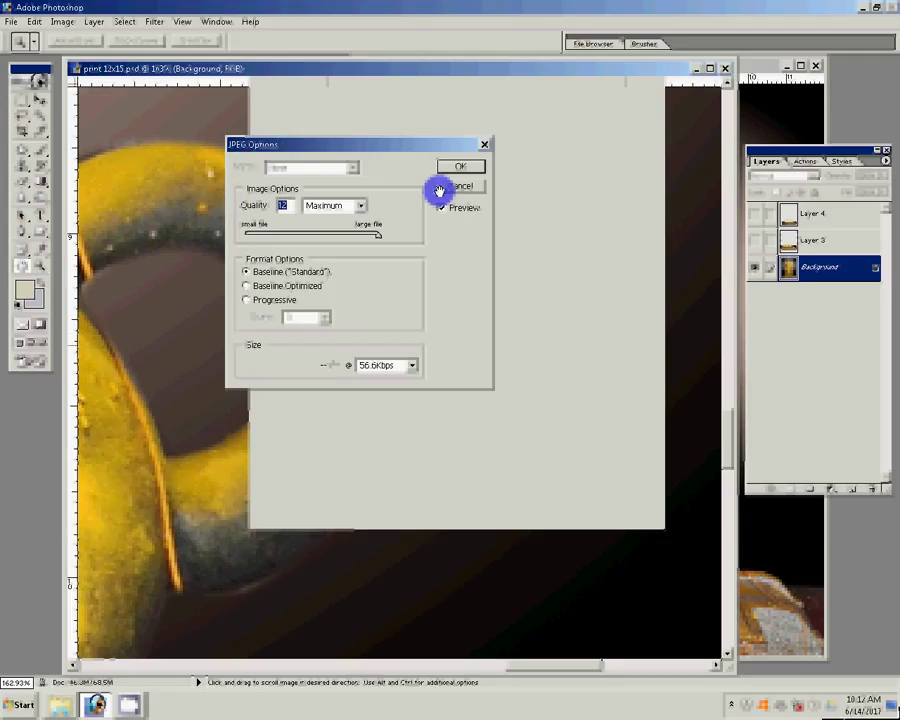
# Accept JPEG quality 12 (Maximum) and mark the antivirus's new network as Private.
pyautogui.click(440, 191)
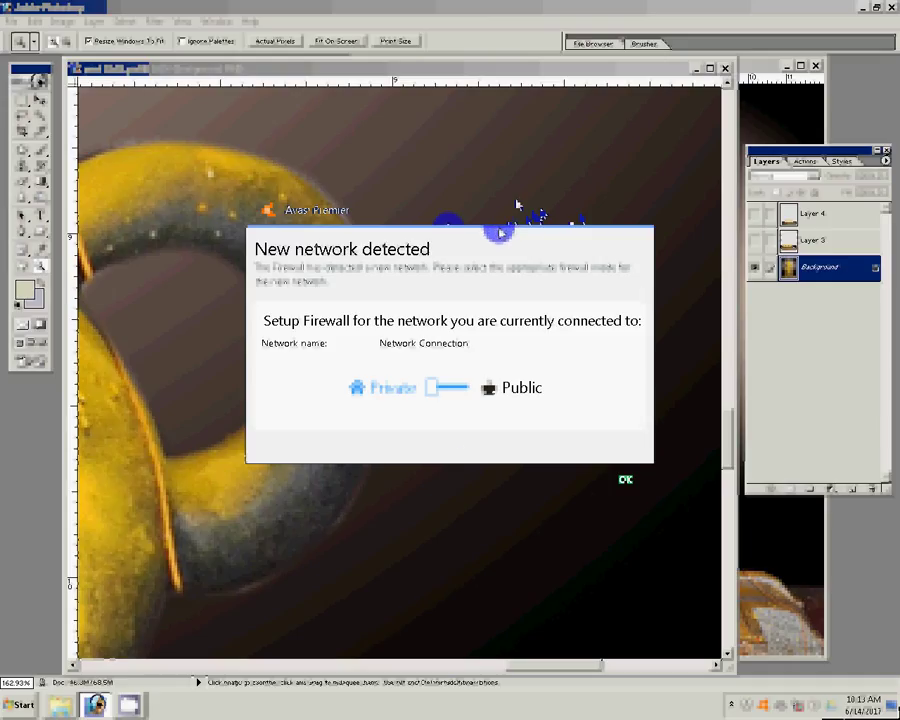
pyautogui.click(403, 397)
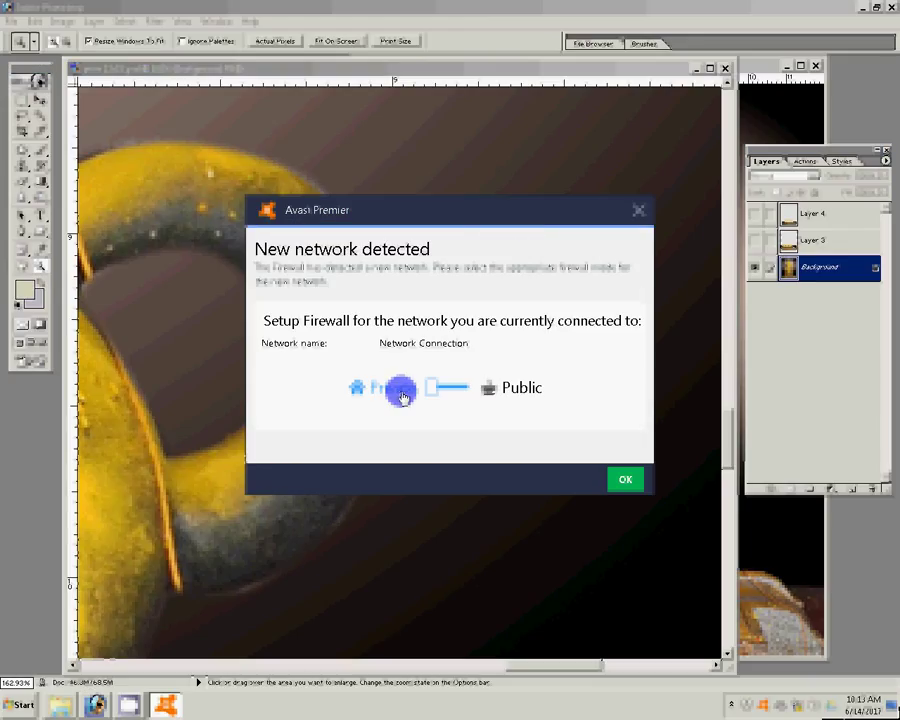
pyautogui.click(622, 480)
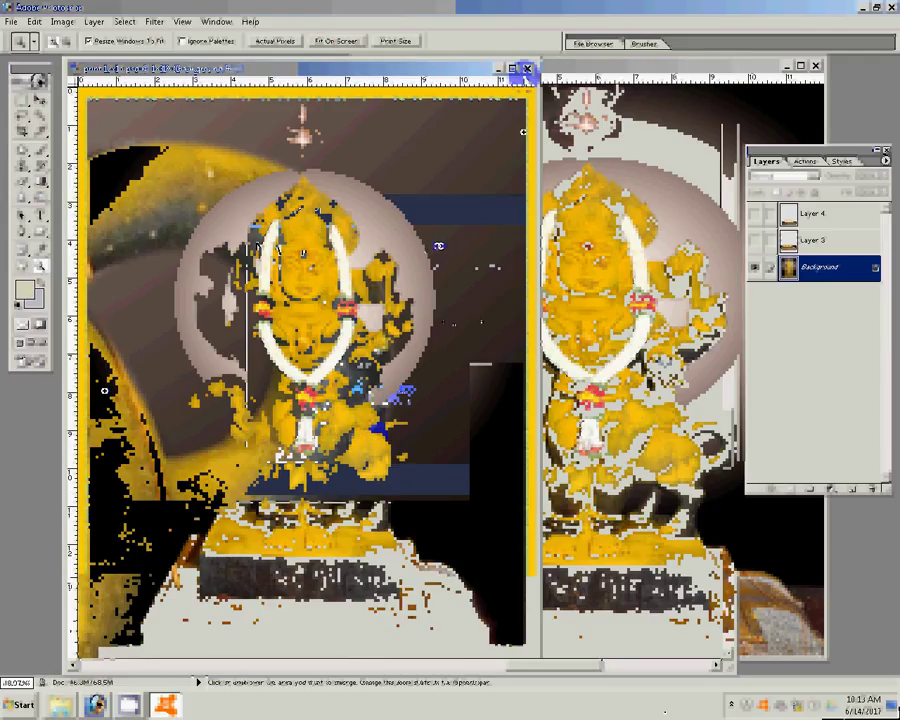
# Open the image '12x15=2 LMN + FREMs' from folder 14.
pyautogui.doubleClick(44, 455)
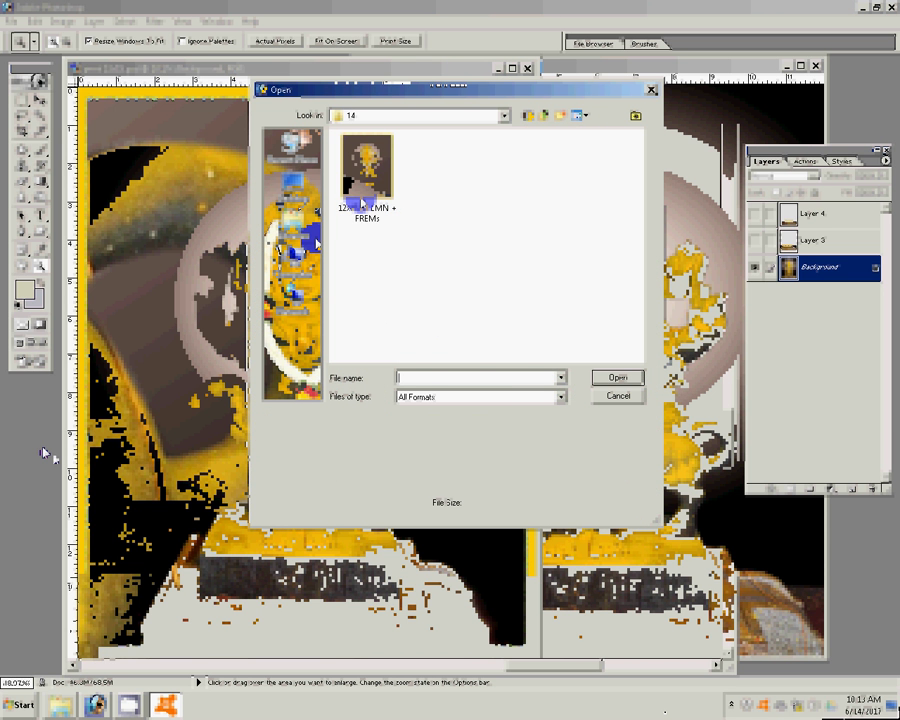
pyautogui.click(362, 205)
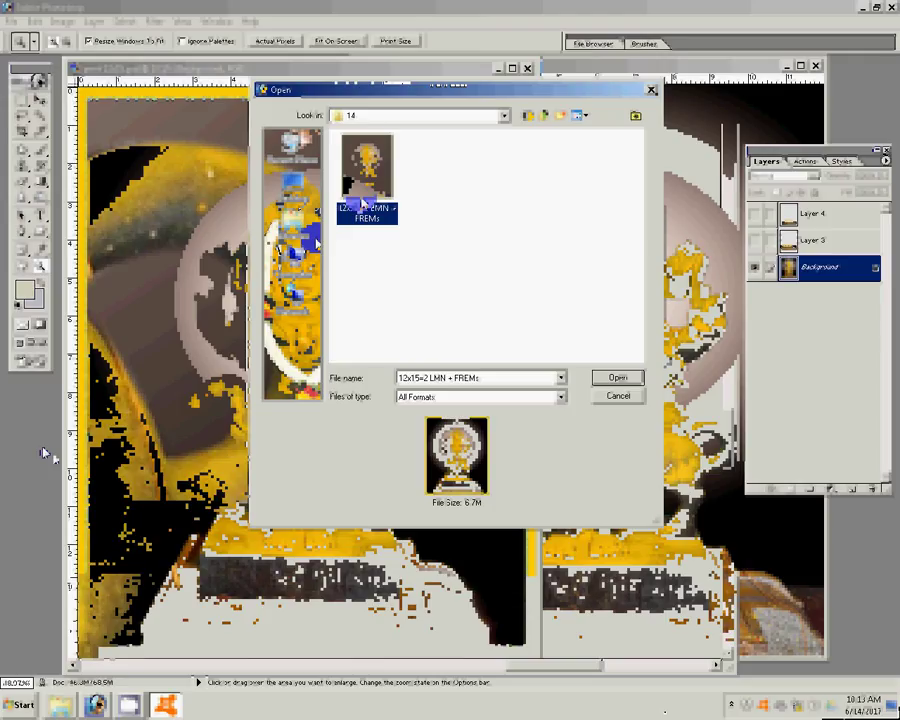
pyautogui.doubleClick(362, 207)
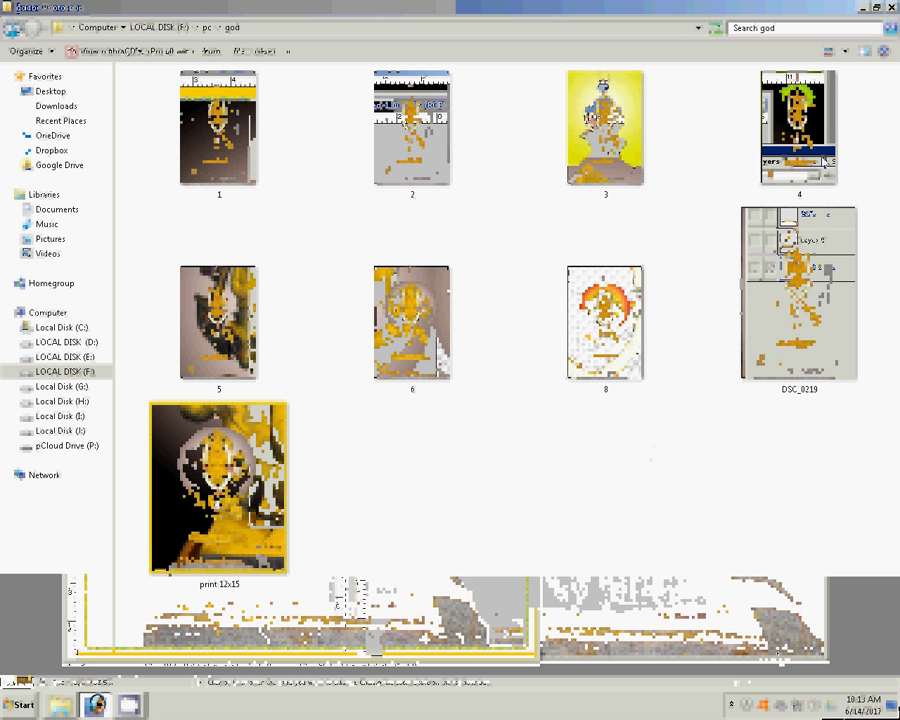
pyautogui.moveTo(798, 128)
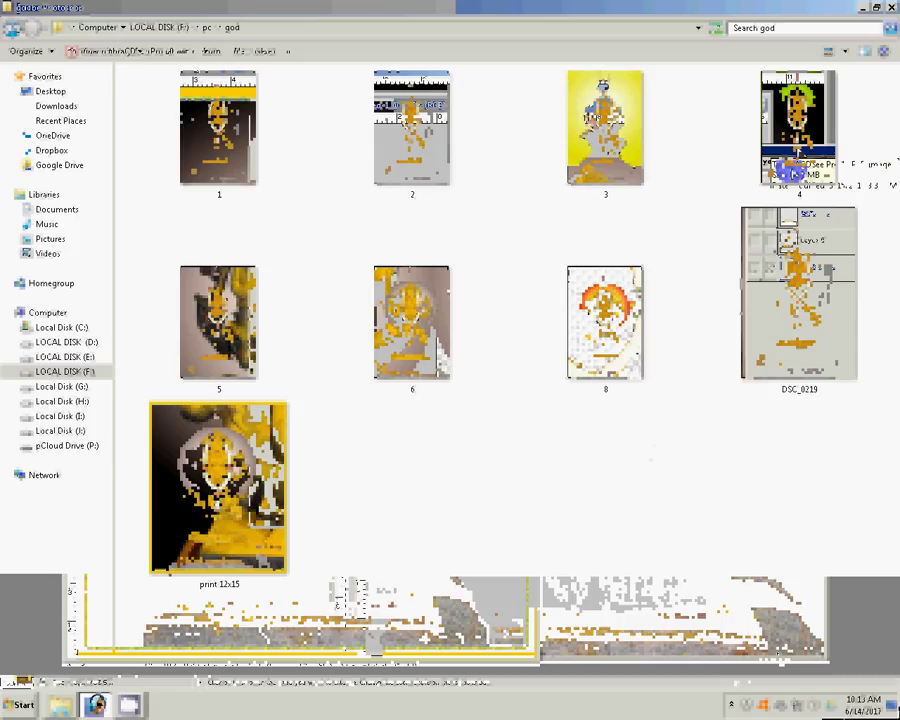
# Browse into the god p folder and try opening image 3 and the first image.
pyautogui.doubleClick(424, 290)
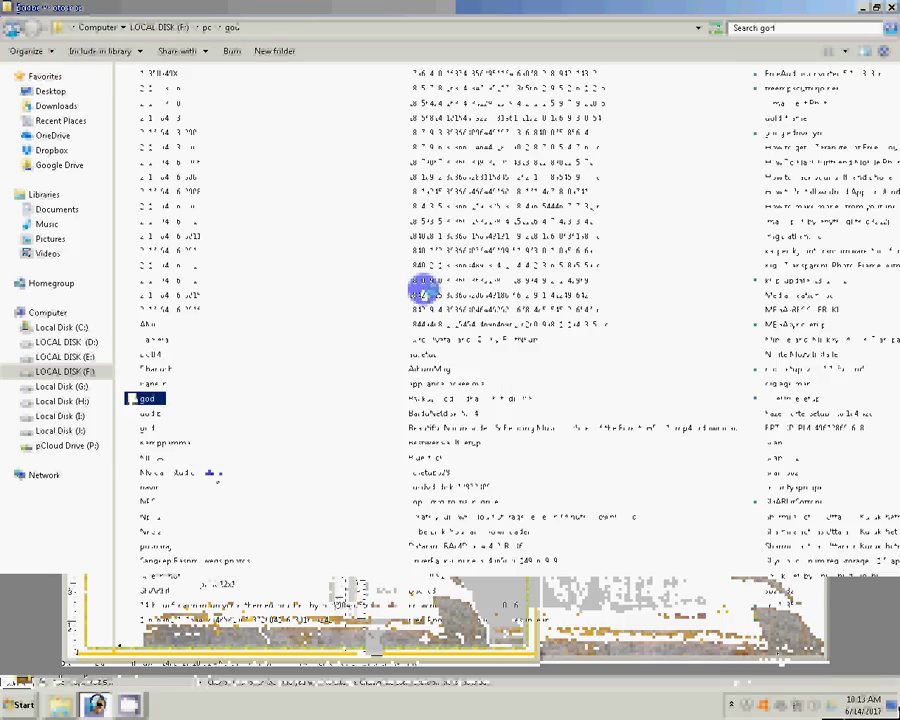
pyautogui.doubleClick(143, 413)
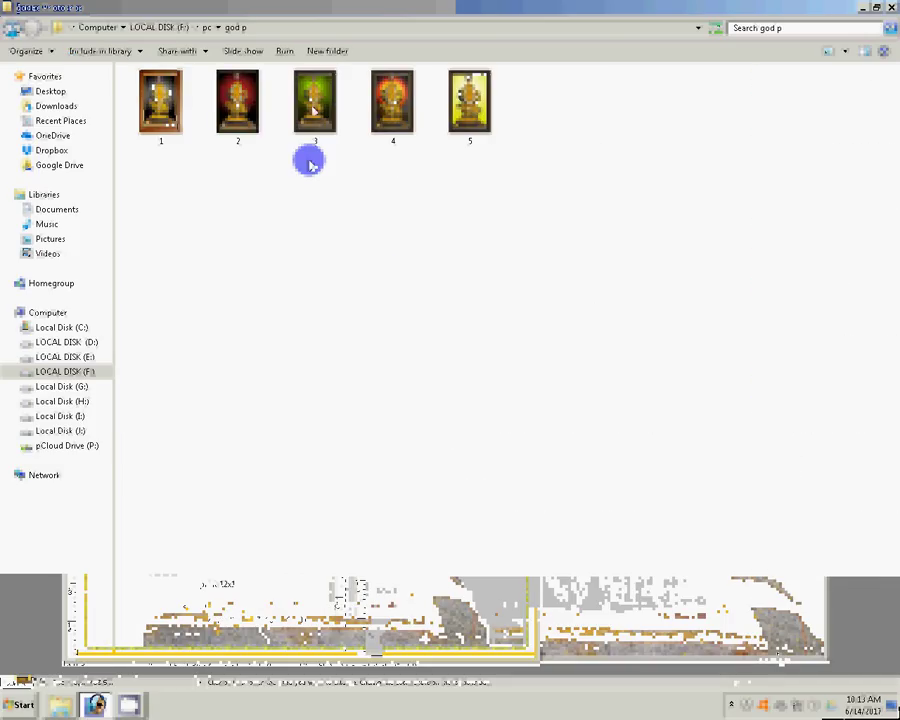
pyautogui.click(315, 106)
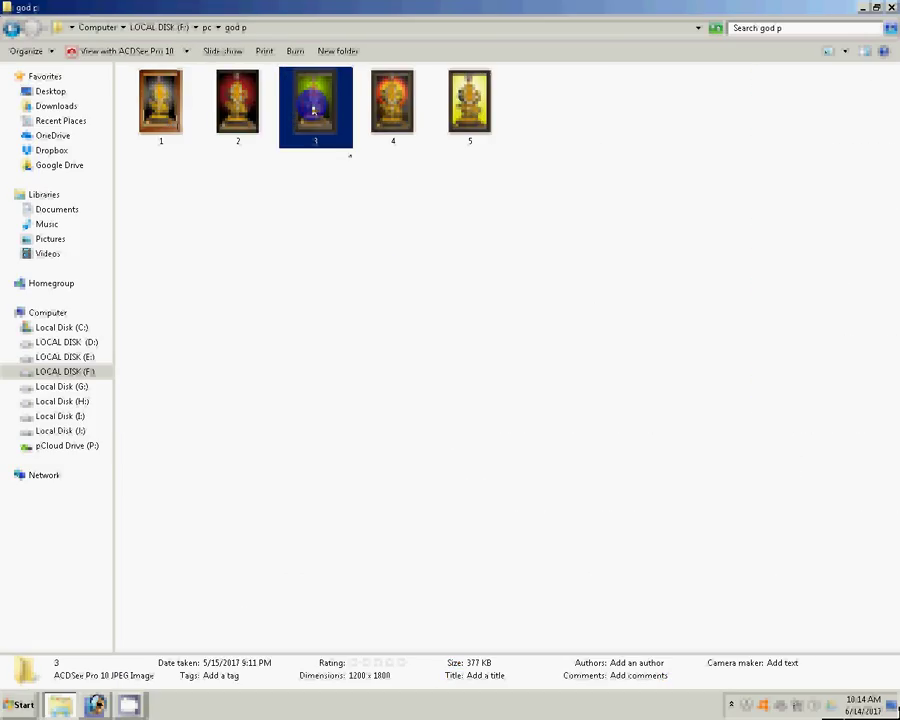
pyautogui.doubleClick(315, 110)
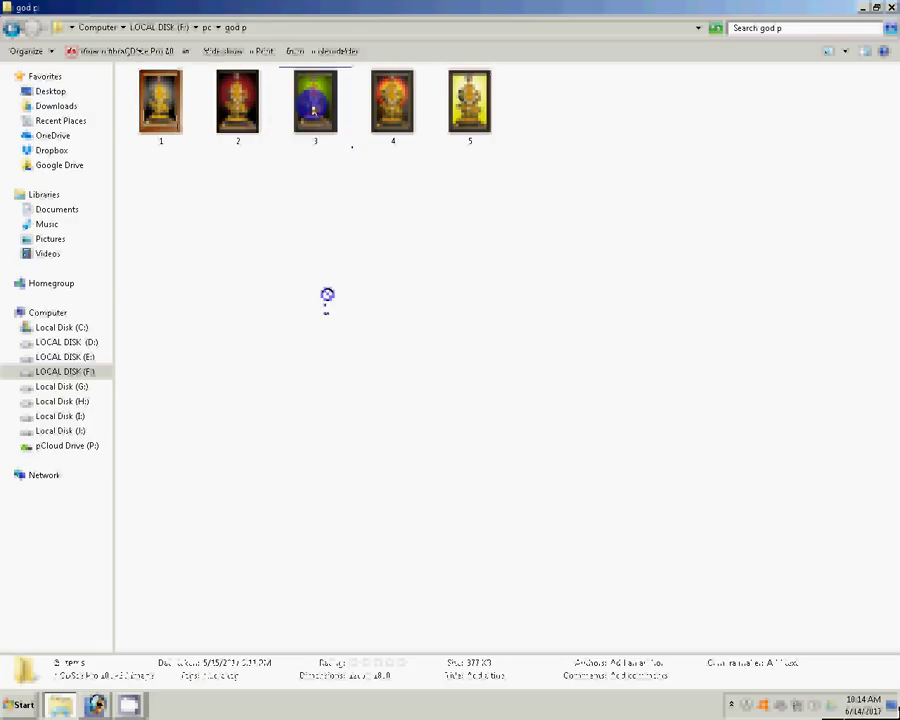
pyautogui.click(326, 307)
pyautogui.press('Home')
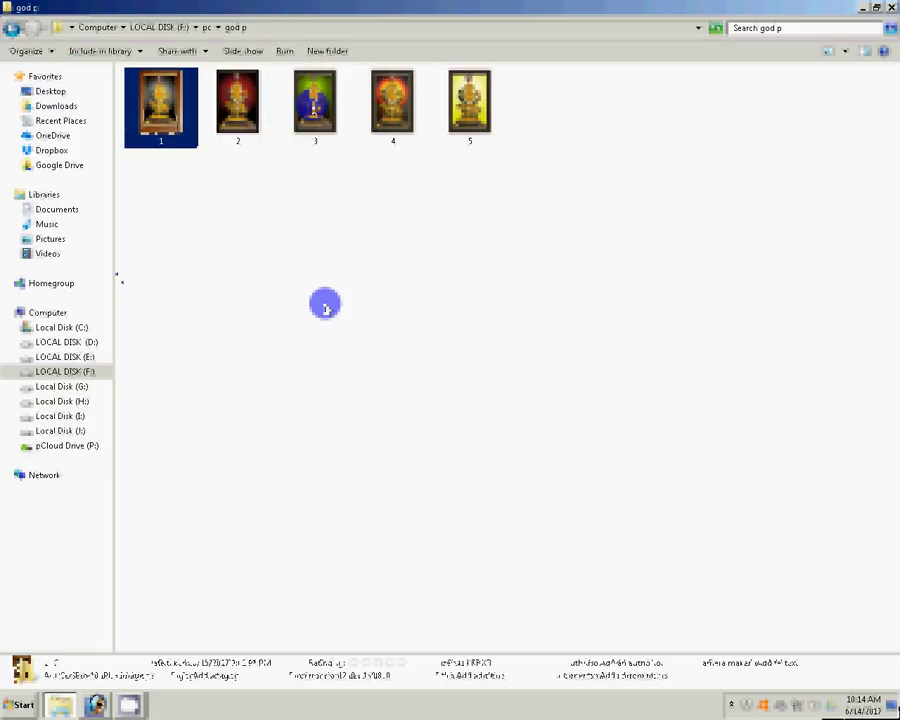
pyautogui.press('Return')
pyautogui.press('BackSpace')
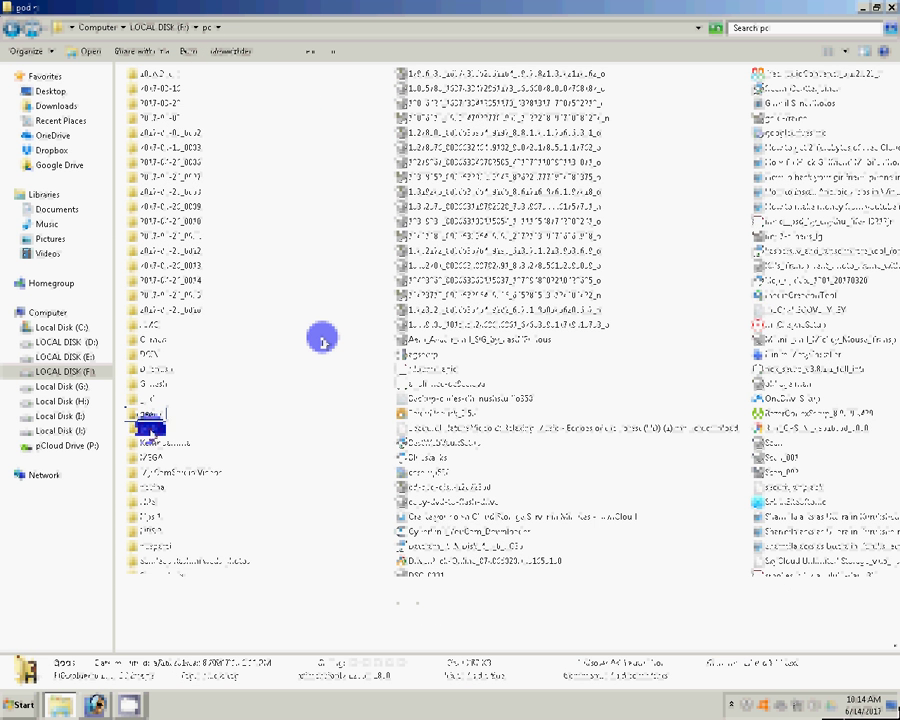
pyautogui.press('Return')
# Reopen the god p folder, select image 3, and restore the Explorer window smaller.
pyautogui.scroll(-3, 322, 340)
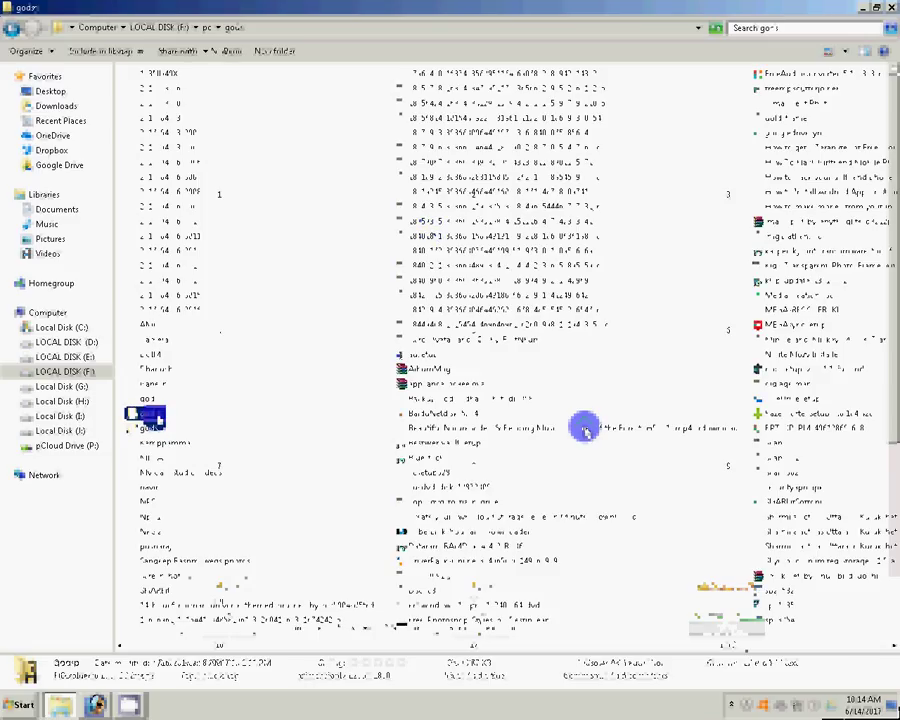
pyautogui.doubleClick(157, 419)
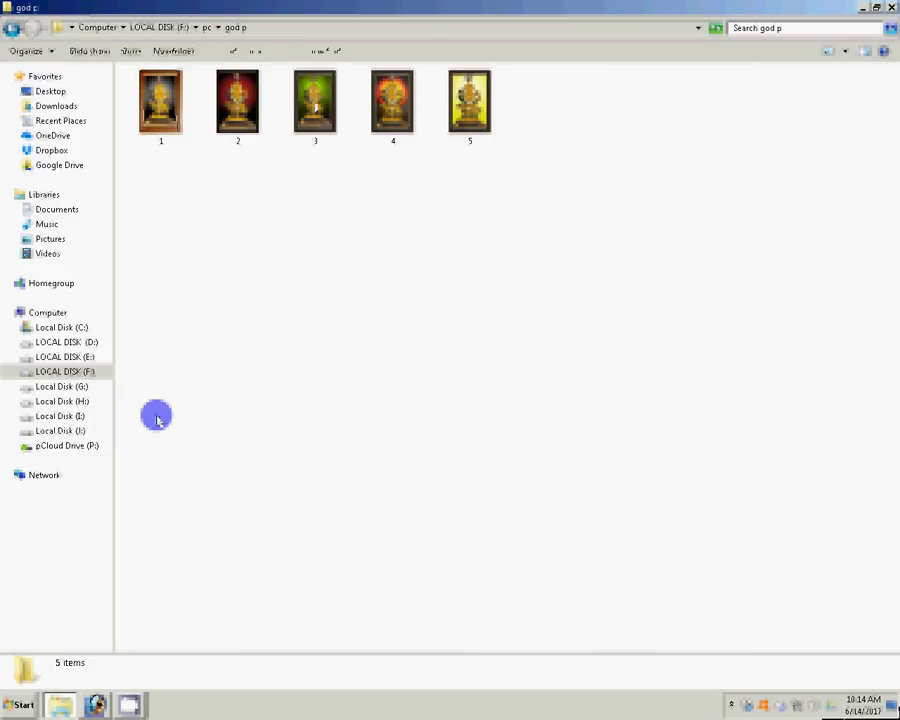
pyautogui.press('3')
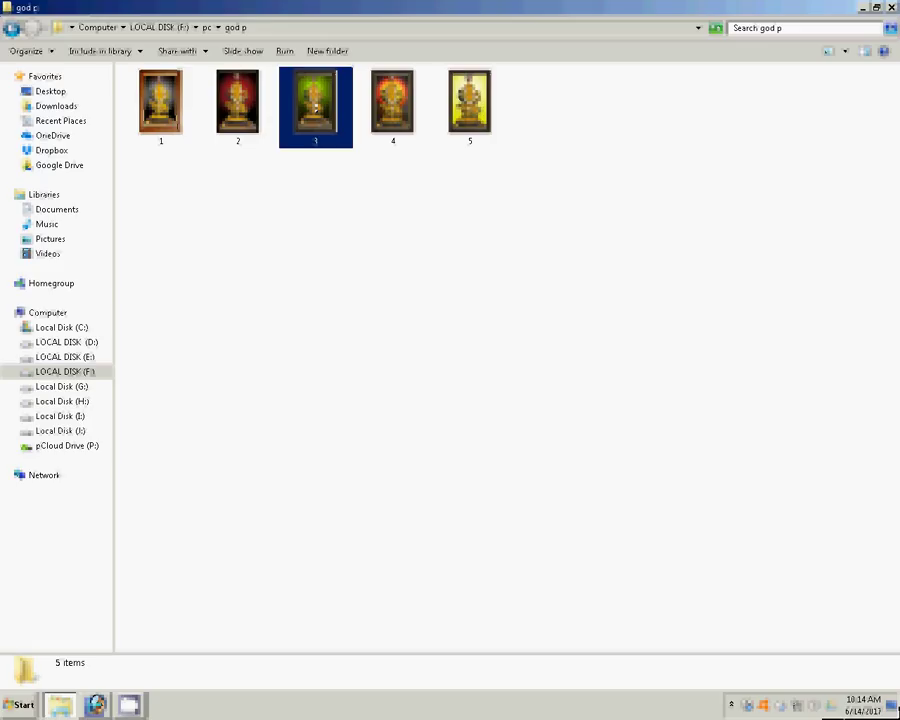
pyautogui.click(315, 107)
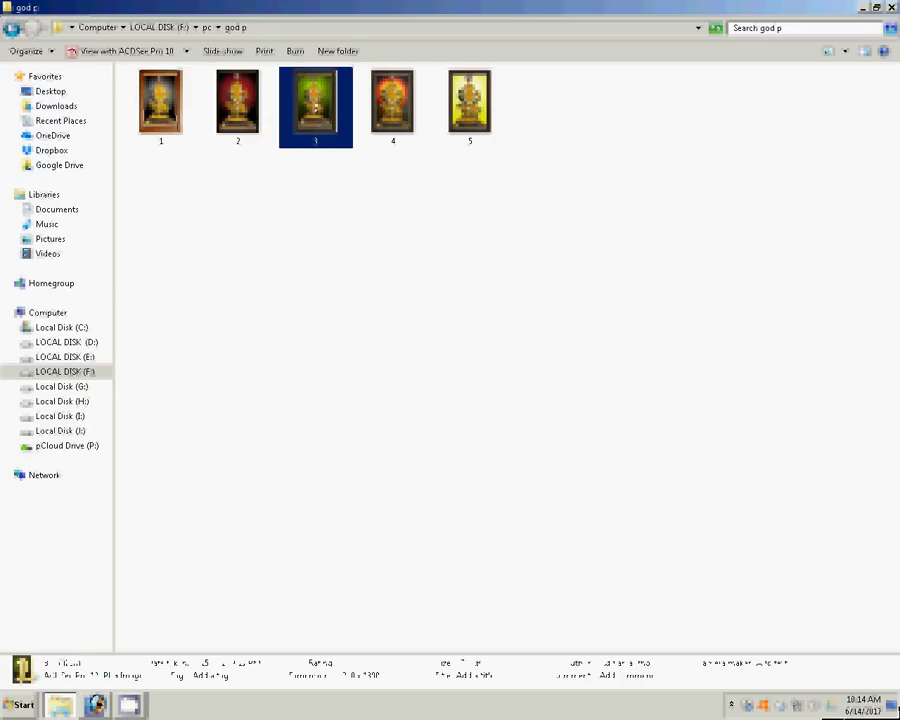
pyautogui.click(252, 457)
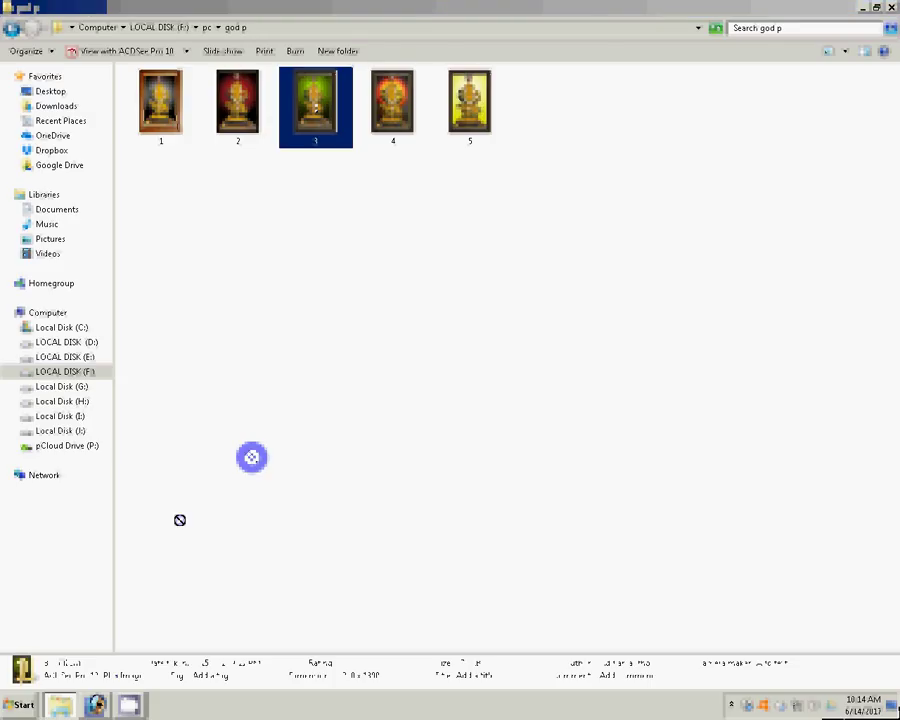
pyautogui.click(238, 472)
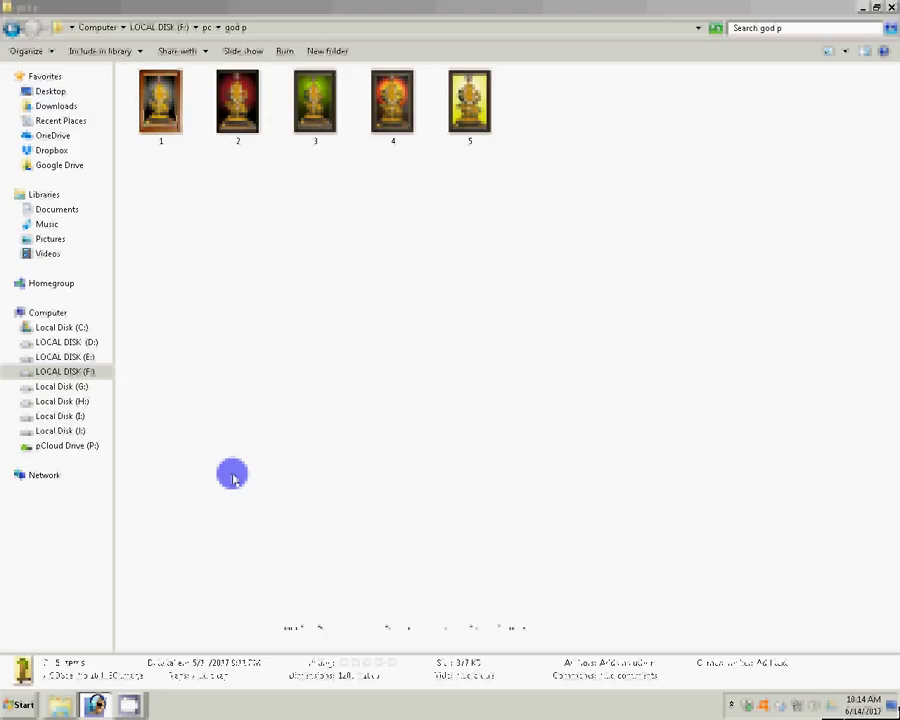
pyautogui.click(876, 7)
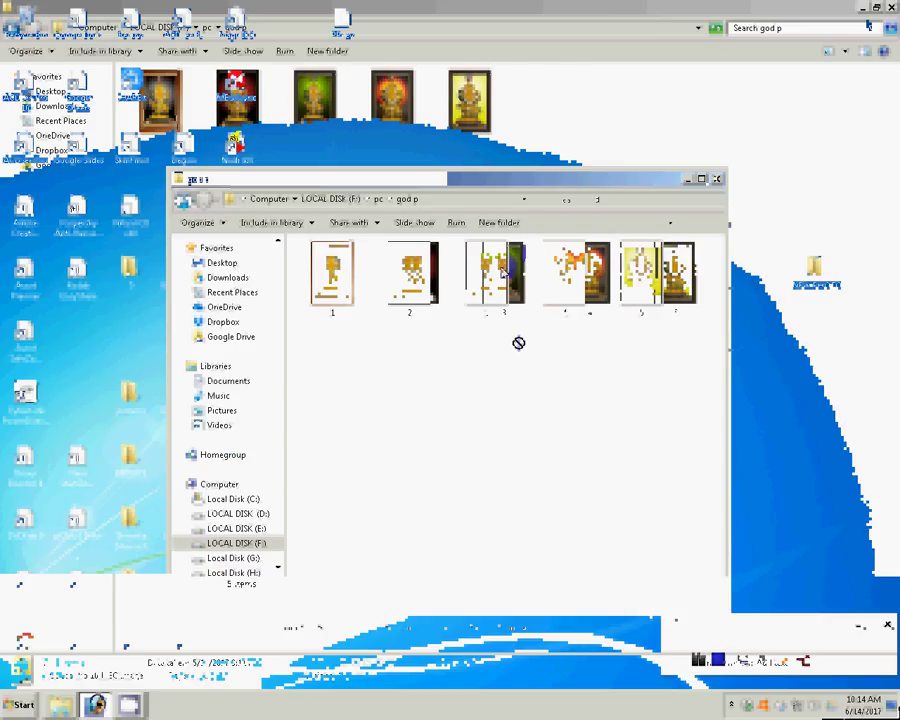
# Set image 3's width to 6 inches with Constrain Proportions, giving 6 × 9 inches.
pyautogui.click(503, 283)
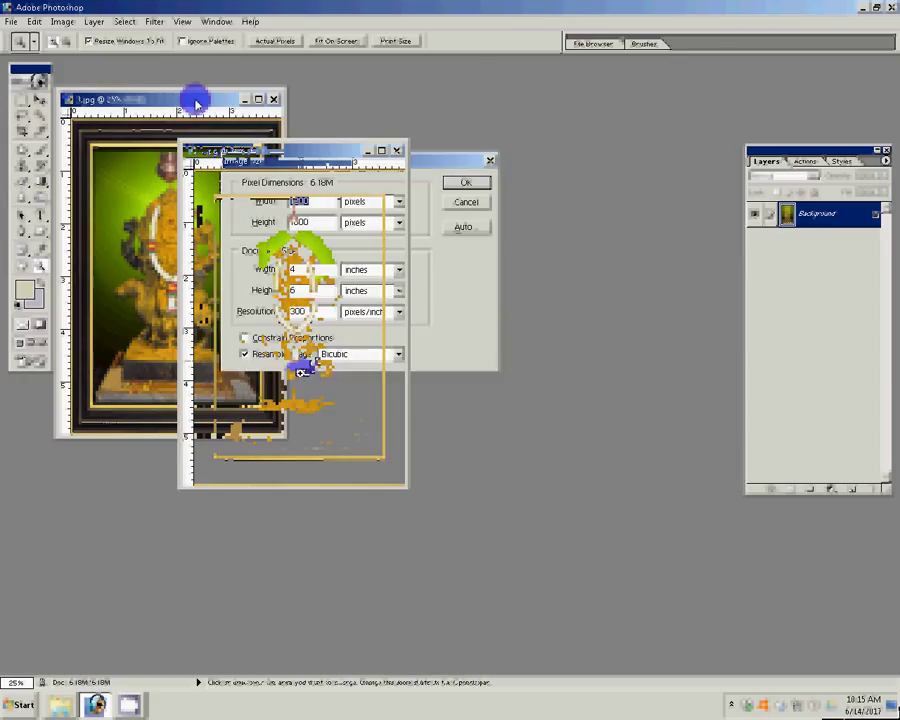
pyautogui.click(295, 269)
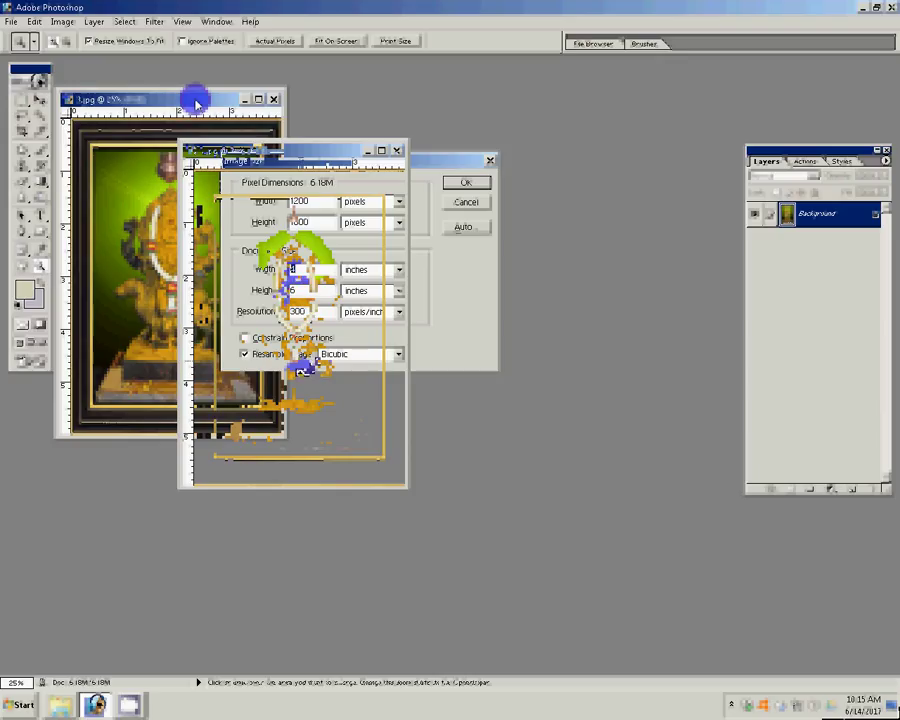
pyautogui.write('6')
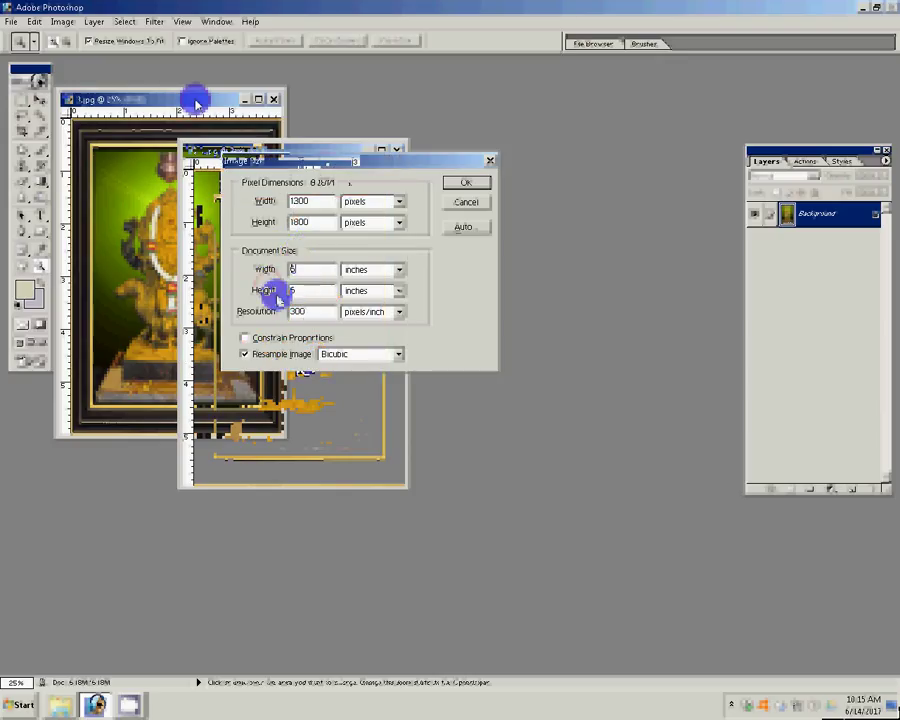
pyautogui.click(245, 339)
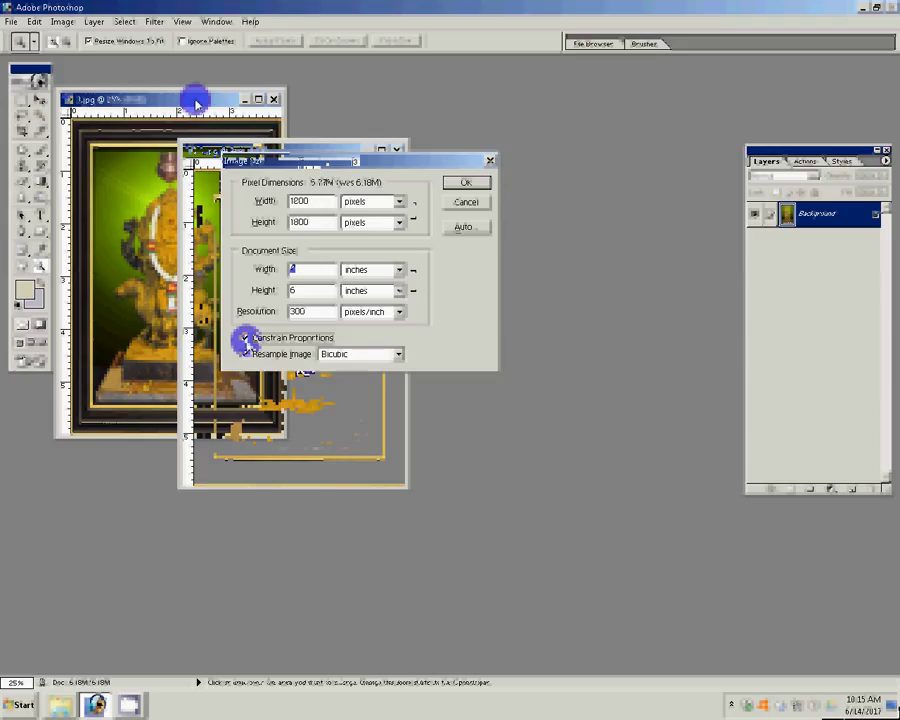
pyautogui.write('6')
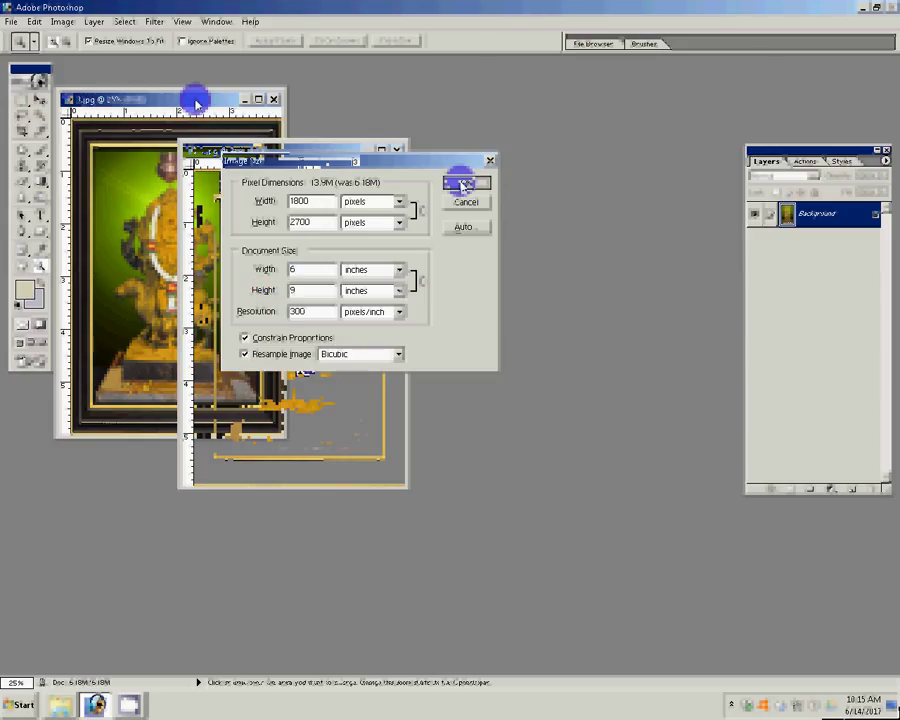
pyautogui.click(462, 183)
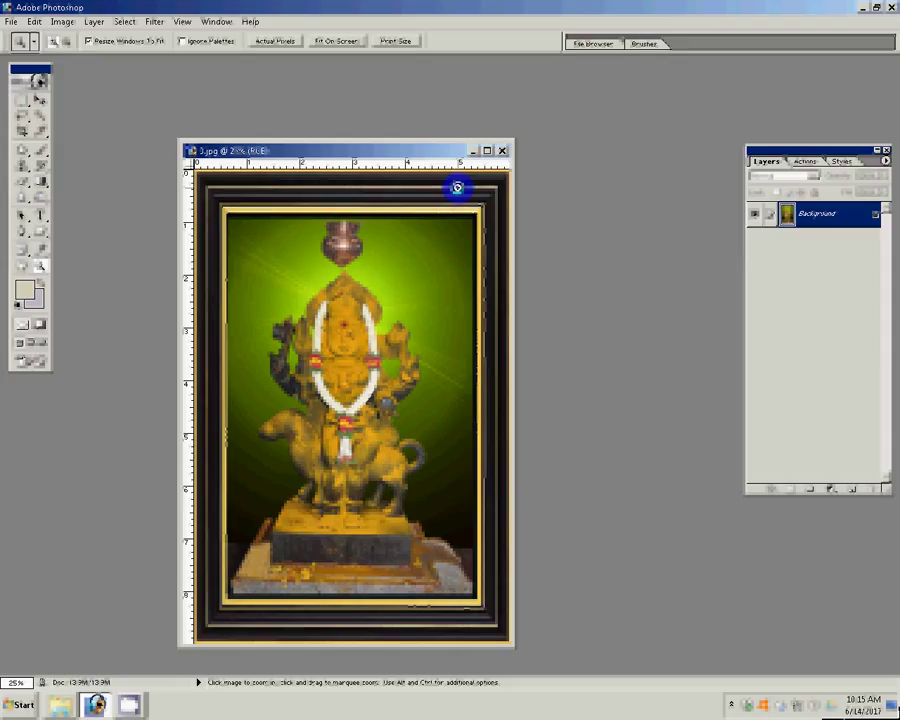
# Zoom in closely on the statue's face, ready for the Patch tool.
pyautogui.click(354, 343)
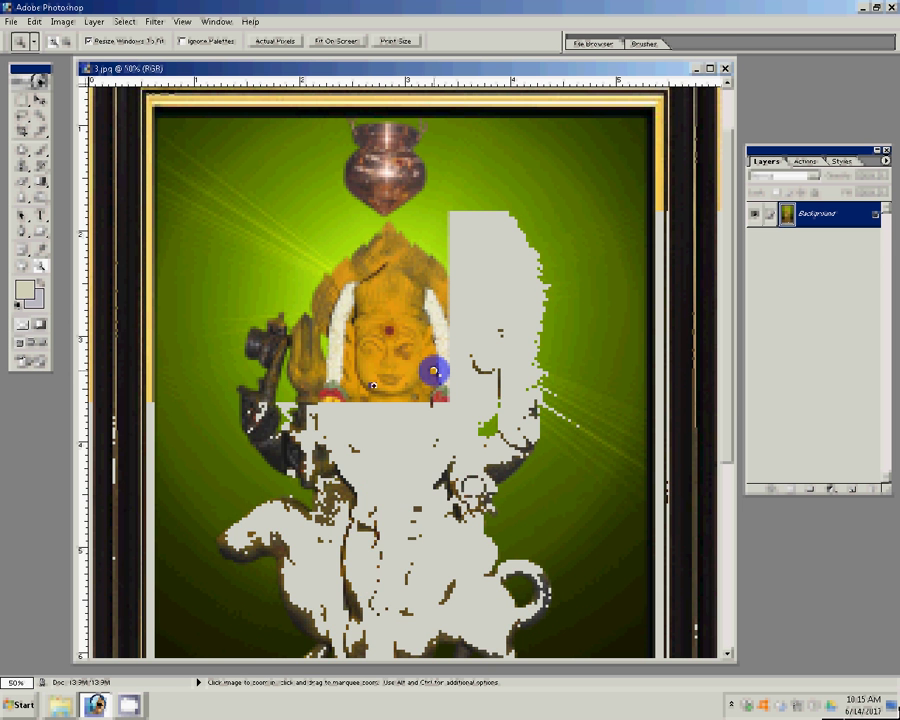
pyautogui.click(370, 385)
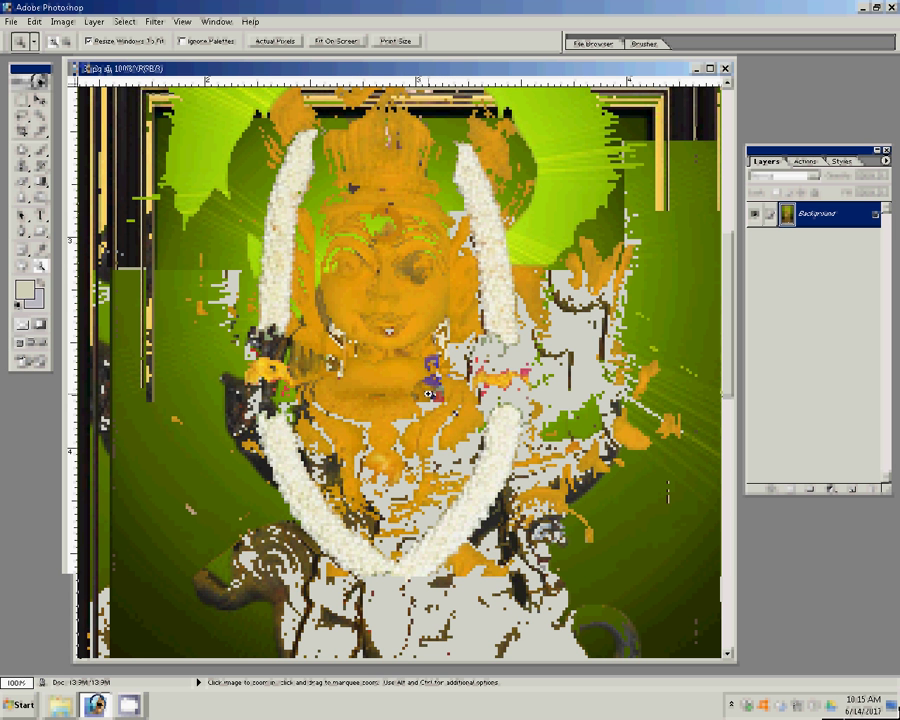
pyautogui.click(318, 42)
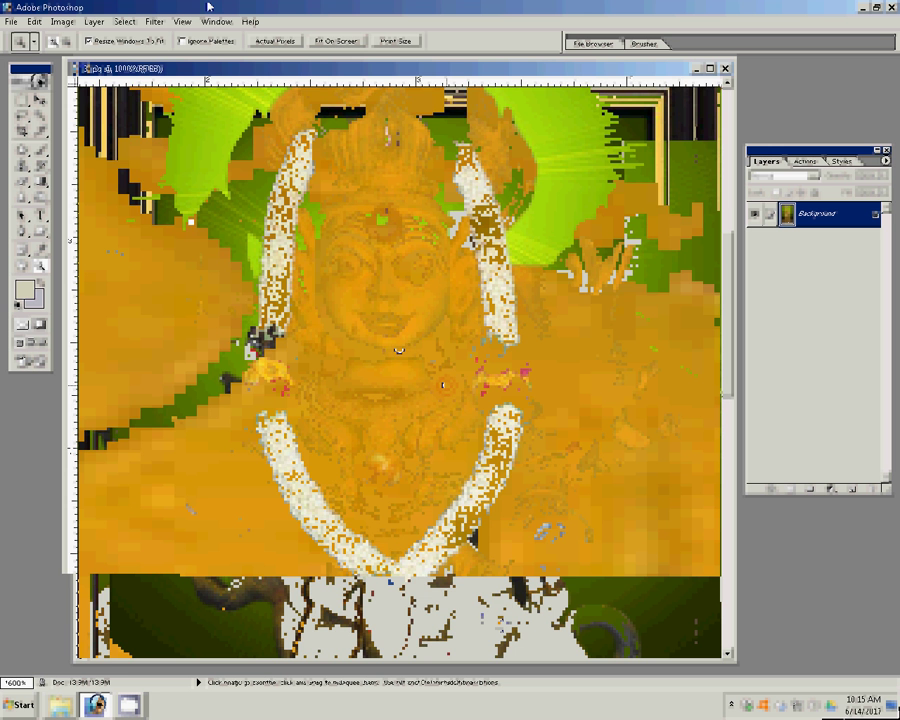
pyautogui.click(213, 42)
pyautogui.click(323, 346)
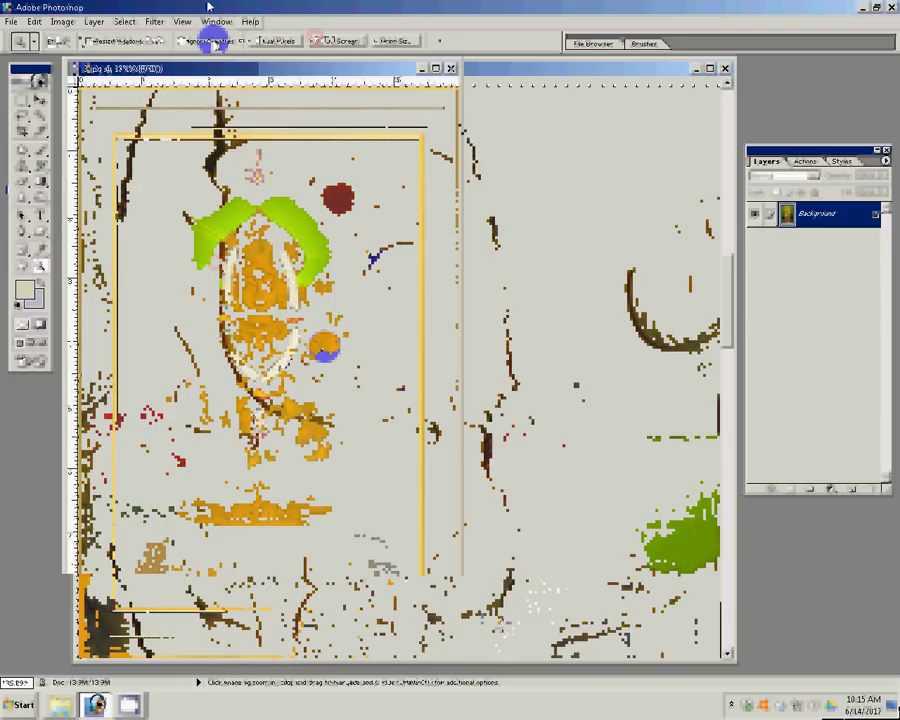
pyautogui.press('j')
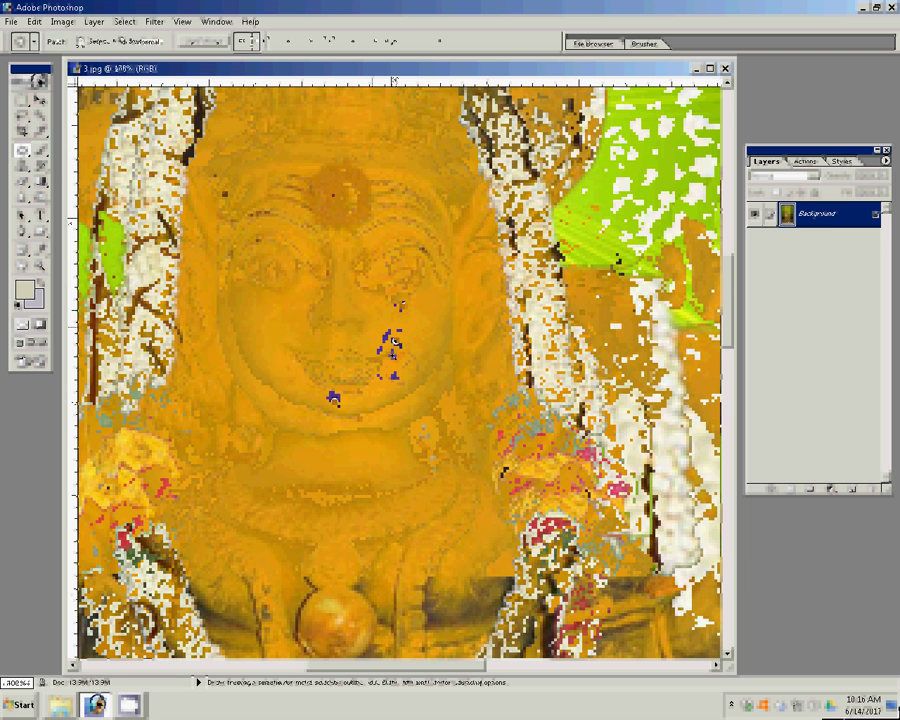
# Clone-stamp clean golden texture over the blue spot in and below the statue's eye.
pyautogui.press('s')
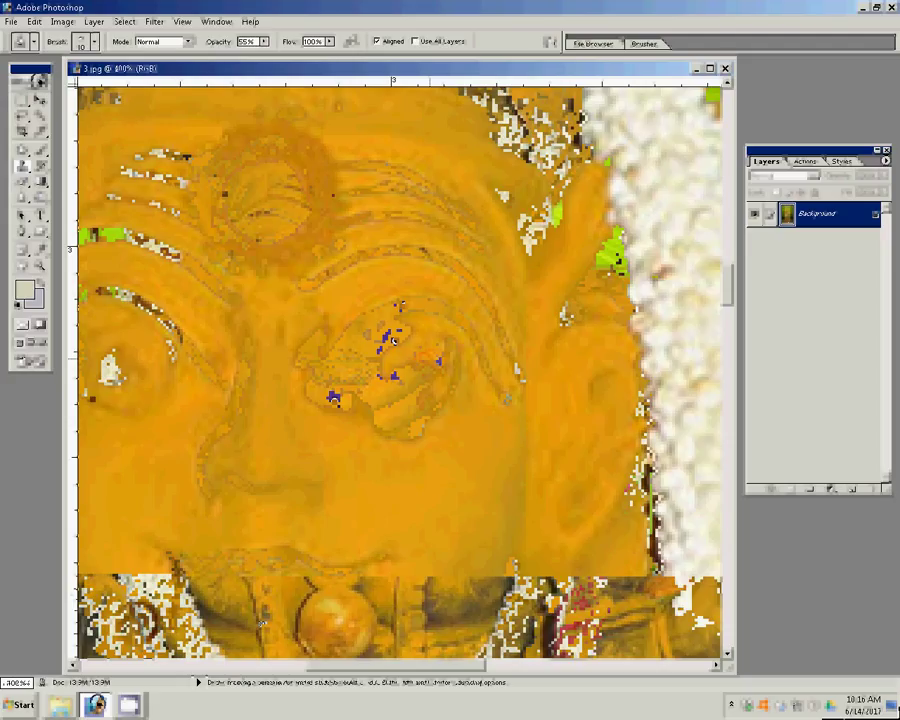
pyautogui.click(436, 362)
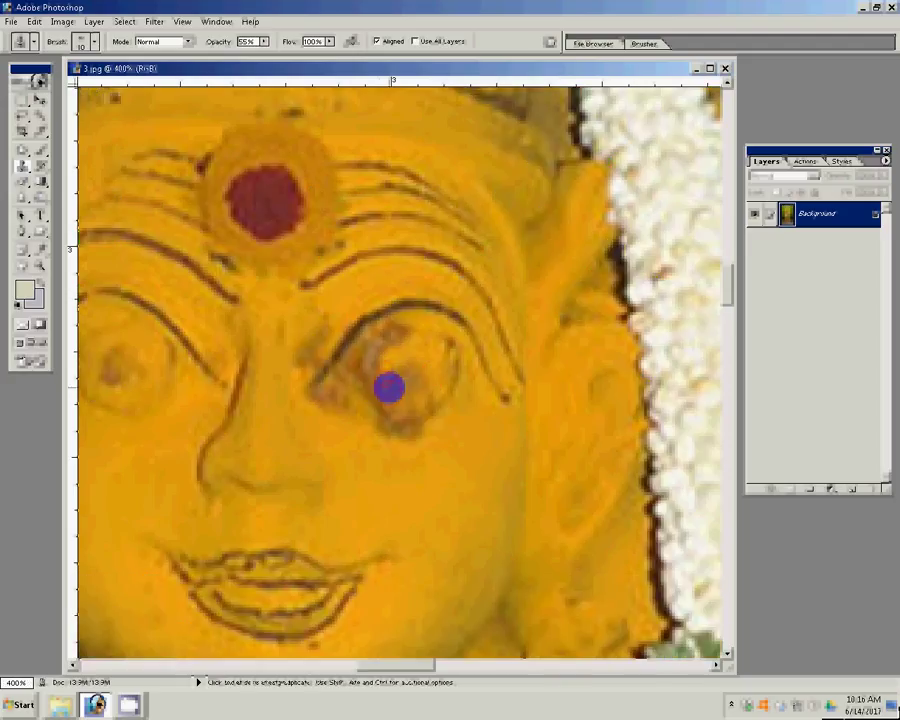
pyautogui.moveTo(390, 350); pyautogui.dragTo(387, 382)
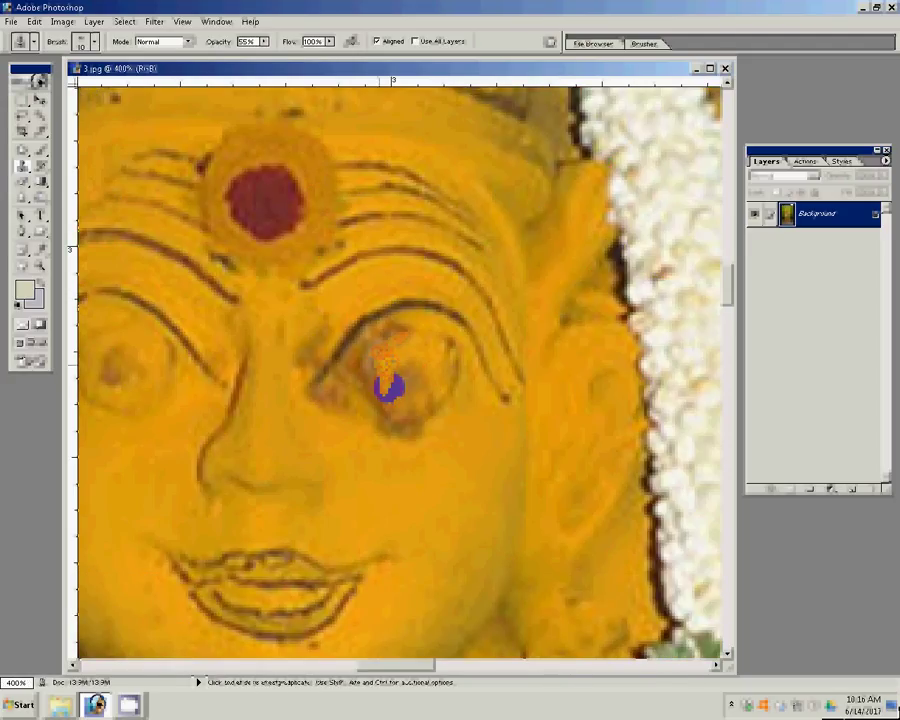
pyautogui.moveTo(390, 385); pyautogui.dragTo(392, 368)
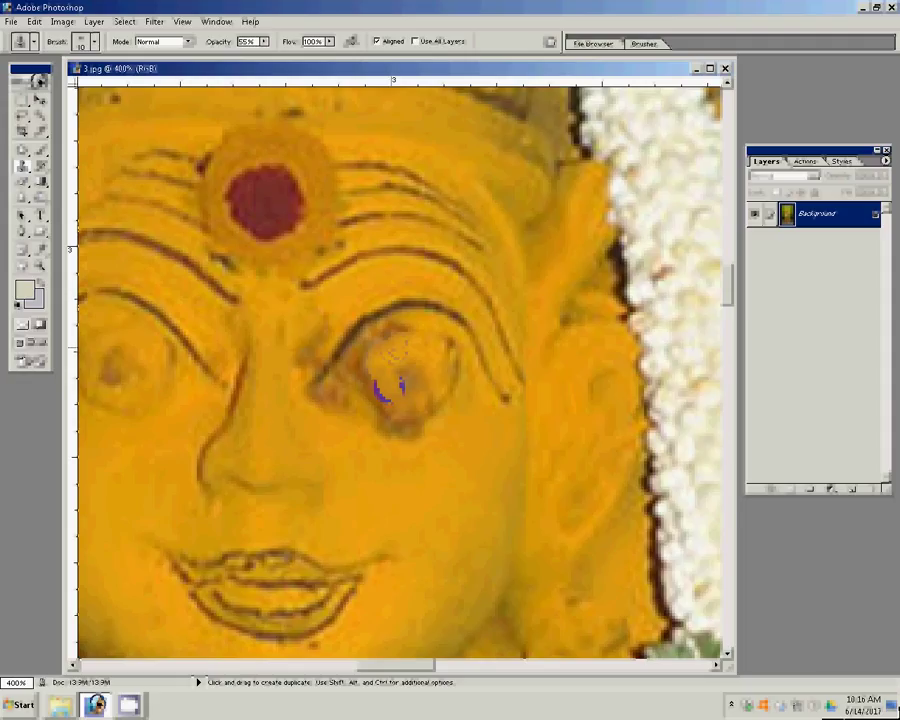
pyautogui.click(389, 350)
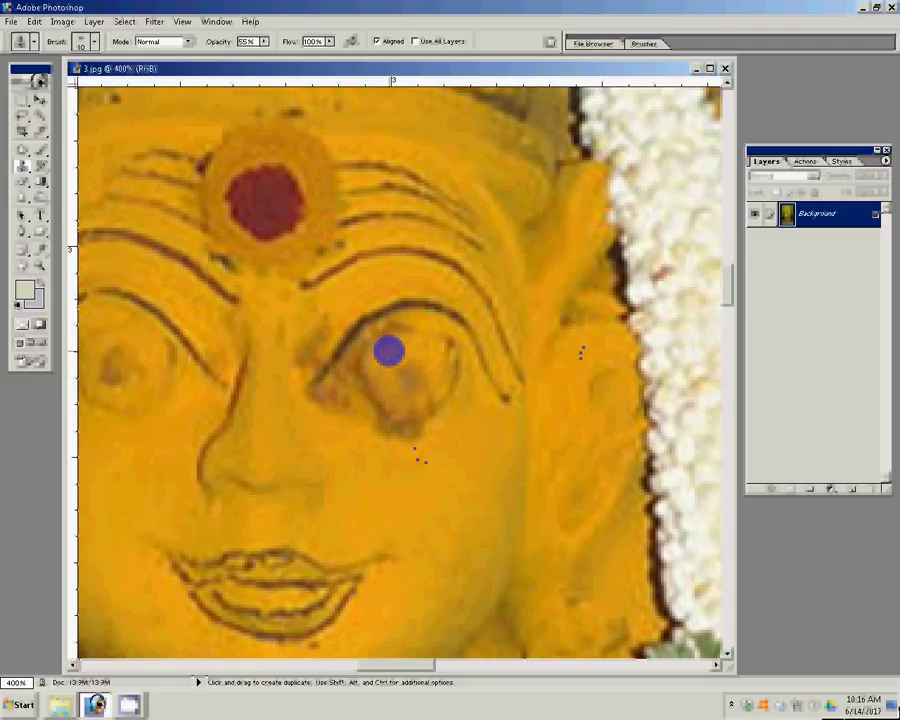
pyautogui.click(395, 447)
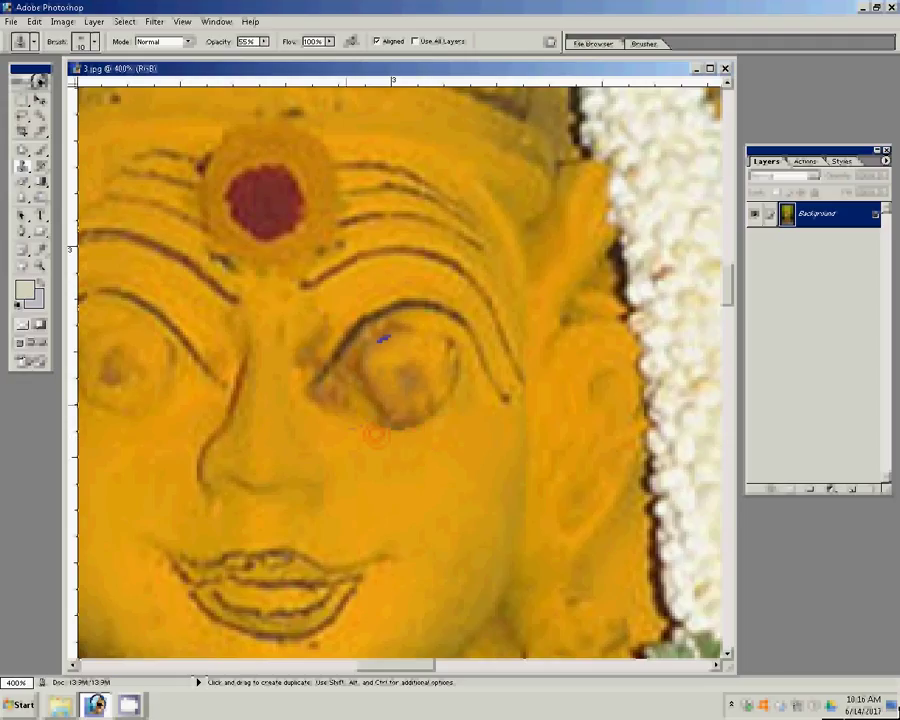
pyautogui.press('z')
pyautogui.click(325, 41)
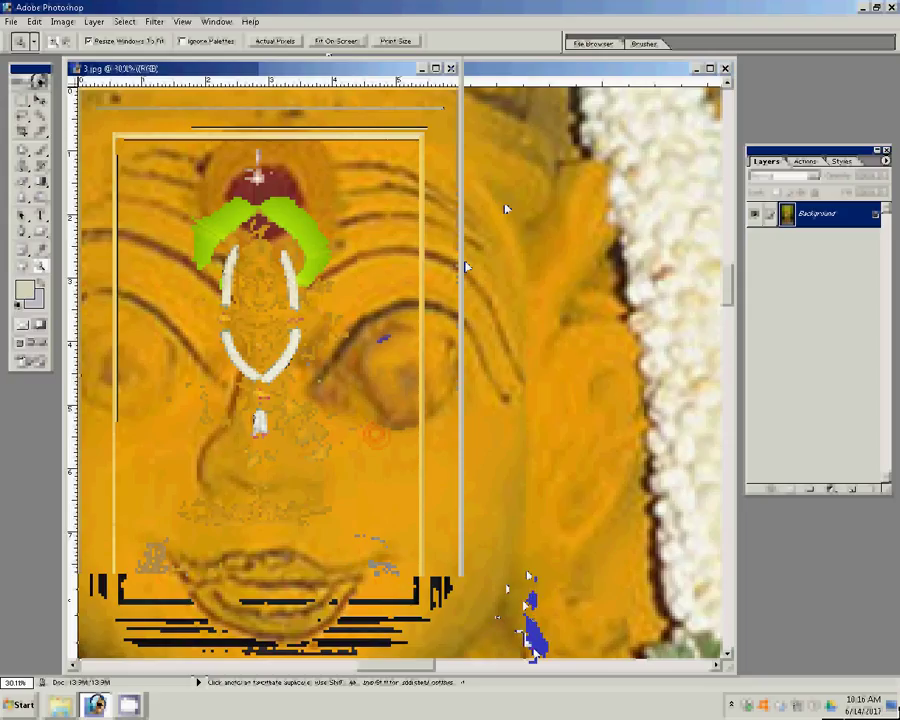
# Confirm the 1800×2700 px size, duplicate the layer, and scale Layer 1 to 115.9%.
pyautogui.hotkey('ctrl', 'alt', 'i')
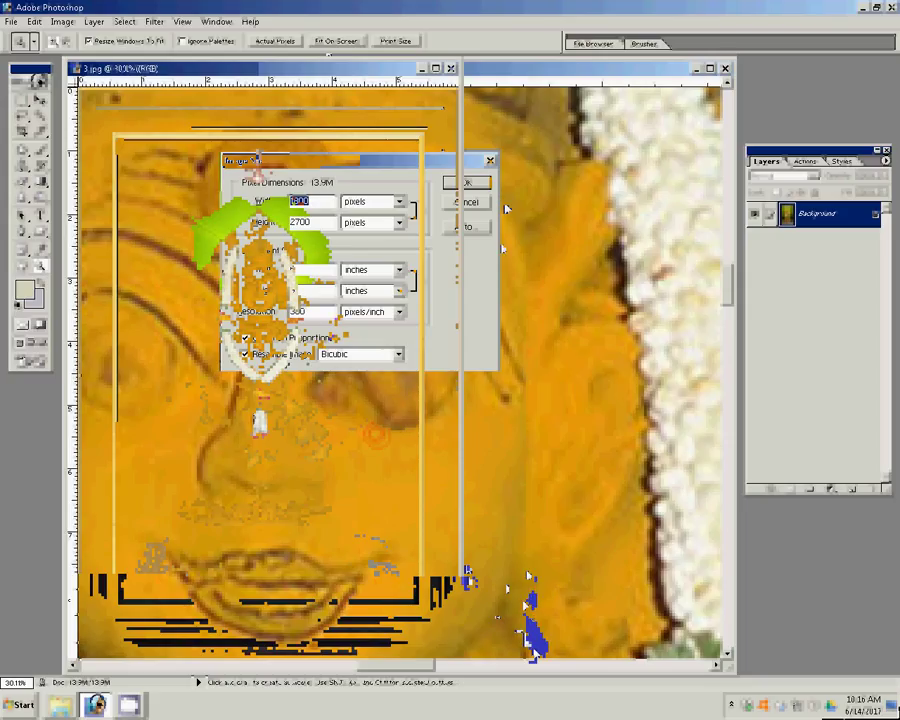
pyautogui.press('Return')
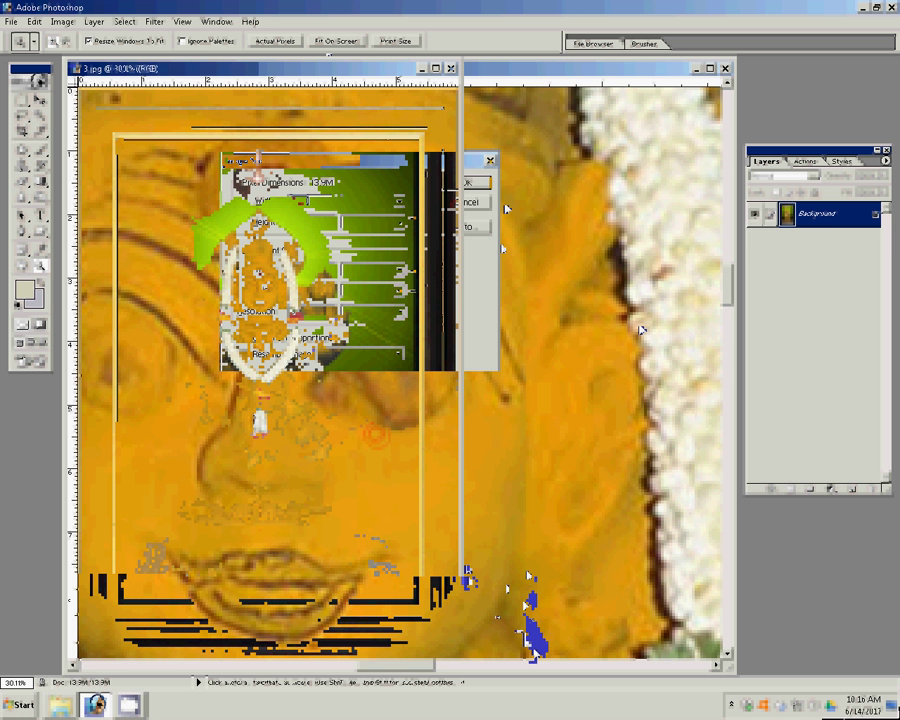
pyautogui.hotkey('ctrl', 'j')
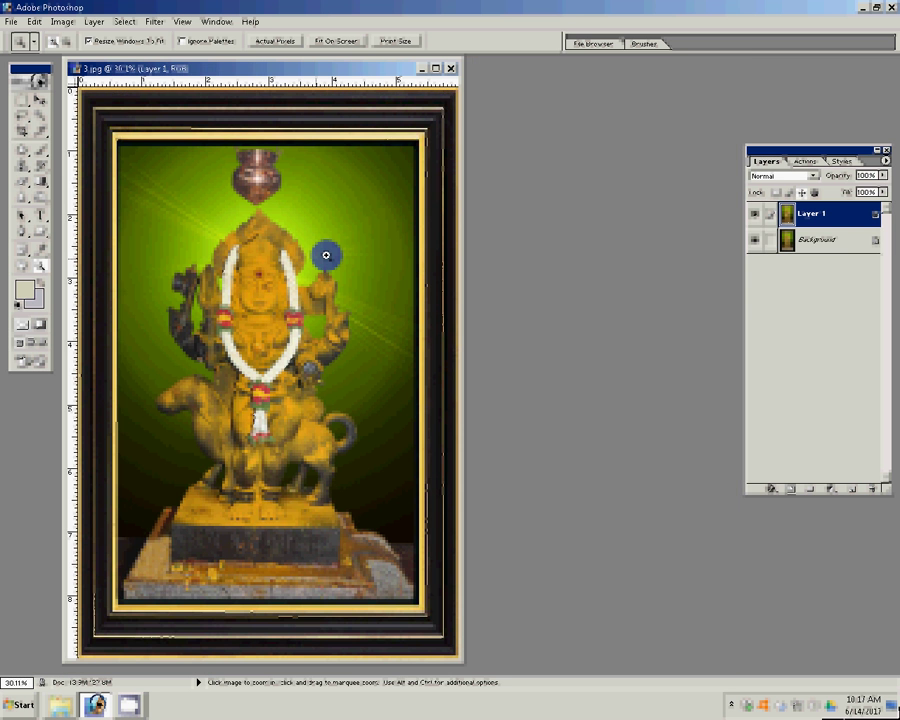
pyautogui.hotkey('ctrl', 'f')
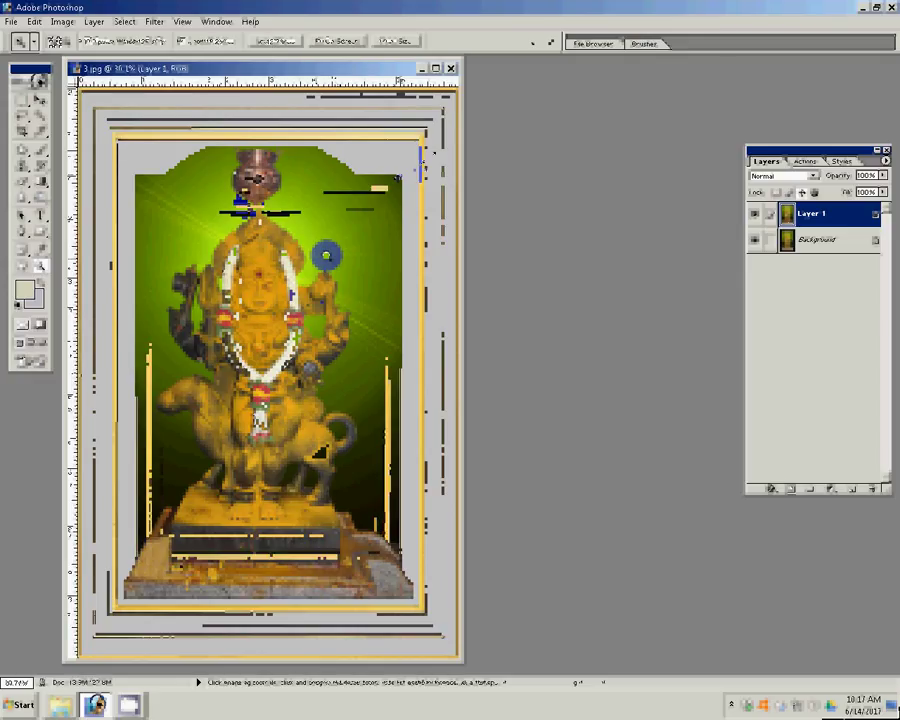
pyautogui.hotkey('ctrl', 't')
pyautogui.moveTo(422, 158); pyautogui.dragTo(435, 152)
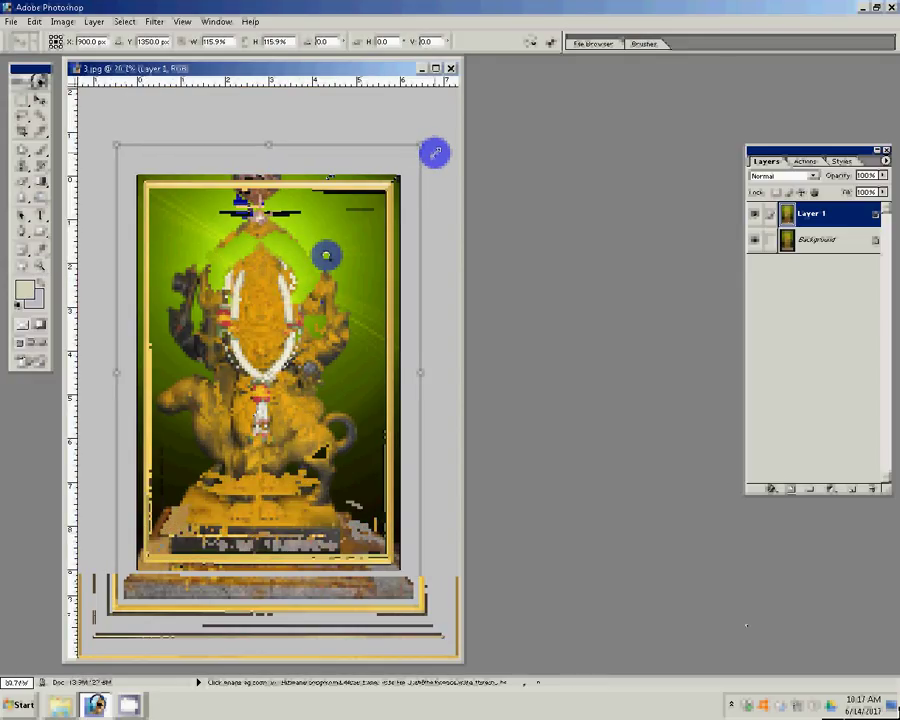
pyautogui.click(550, 42)
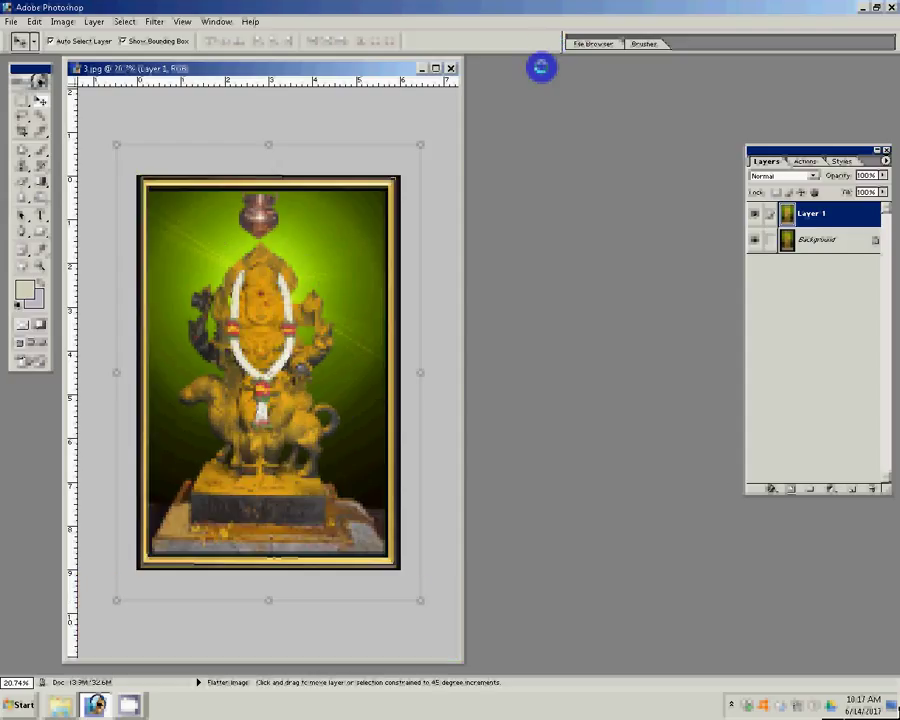
# Browse the Save As dialog to folder 14 inside folder 0 on Local Disk (G:).
pyautogui.click(351, 411)
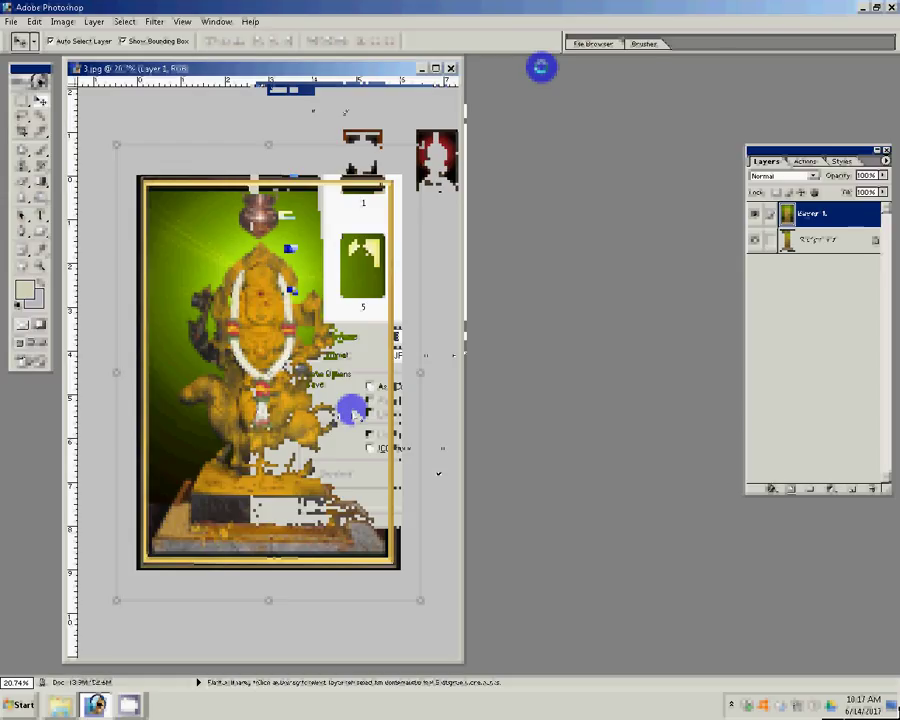
pyautogui.click(541, 112)
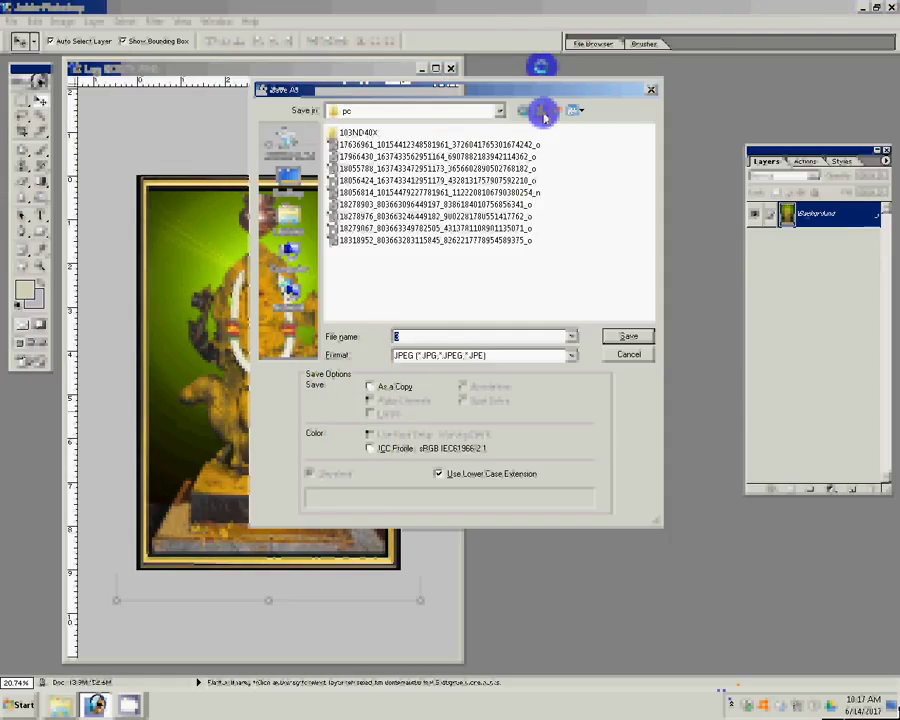
pyautogui.click(542, 113)
pyautogui.click(542, 113)
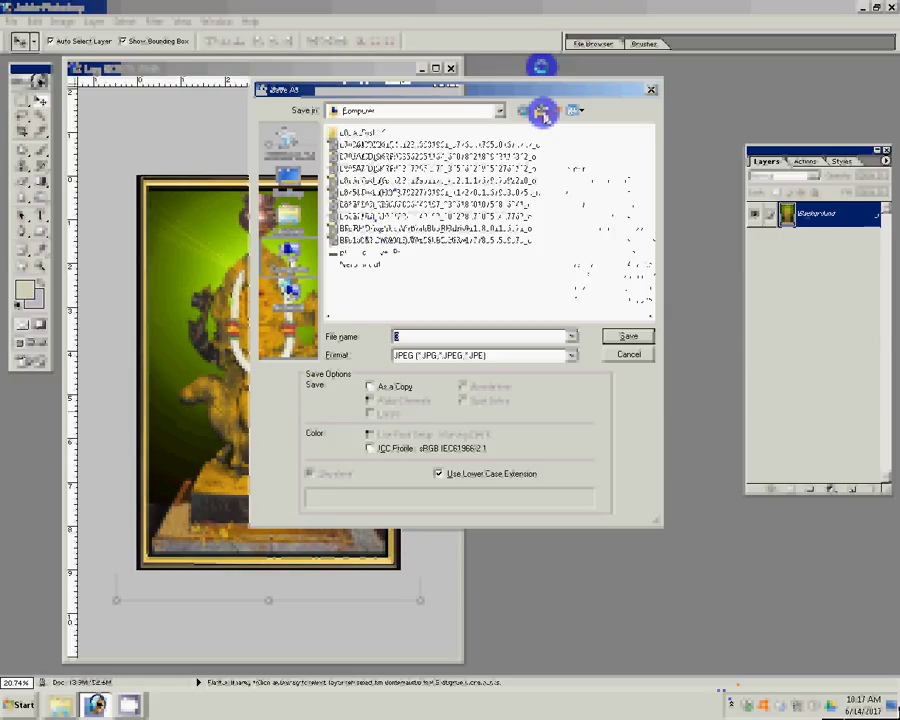
pyautogui.hotkey('shift', 'Tab')
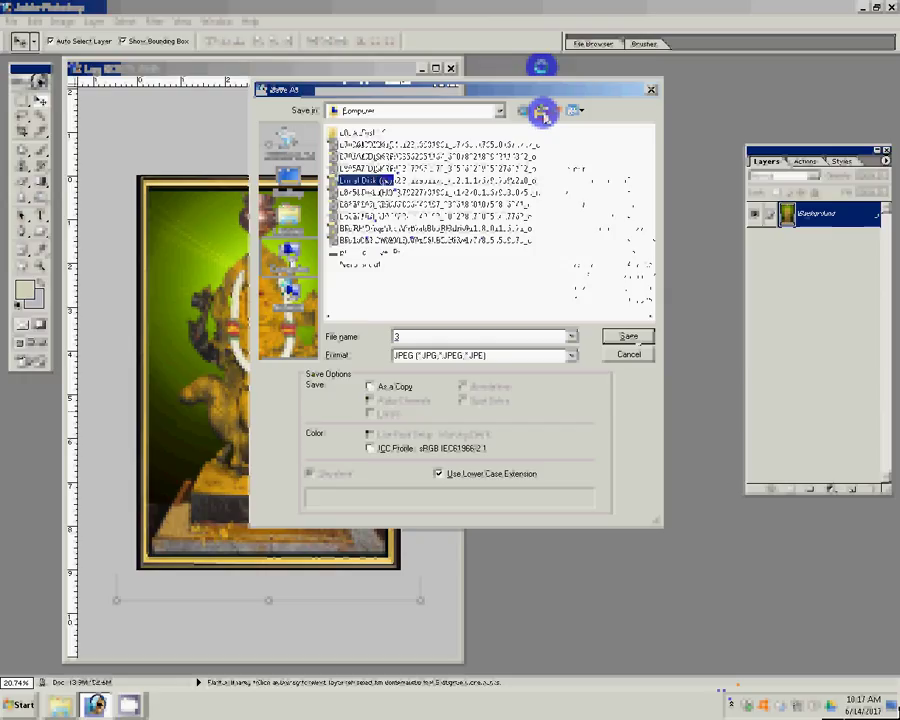
pyautogui.press('Return')
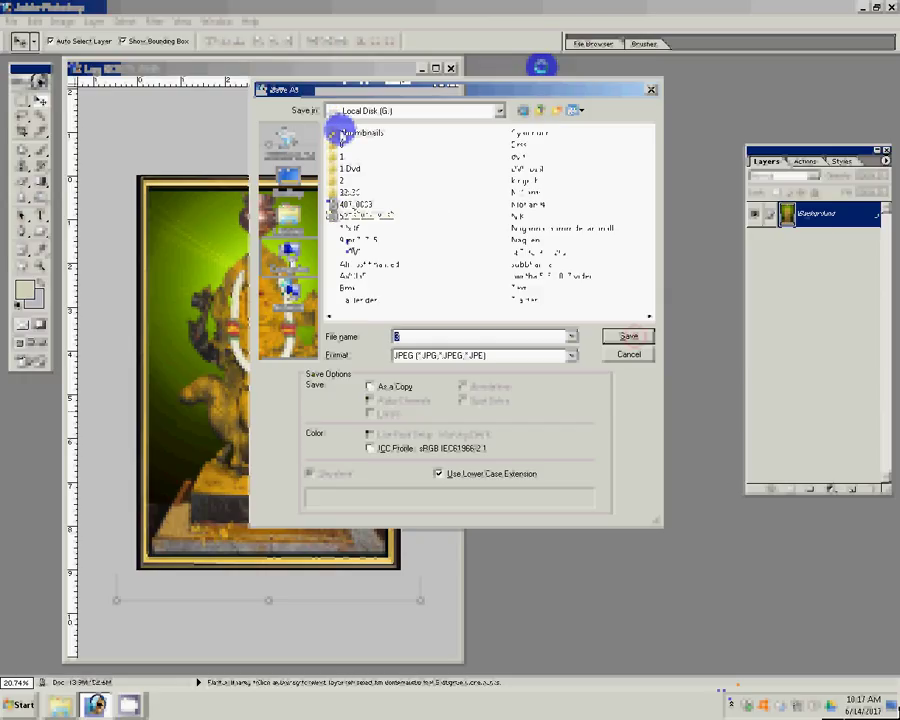
pyautogui.click(341, 134)
pyautogui.doubleClick(342, 145)
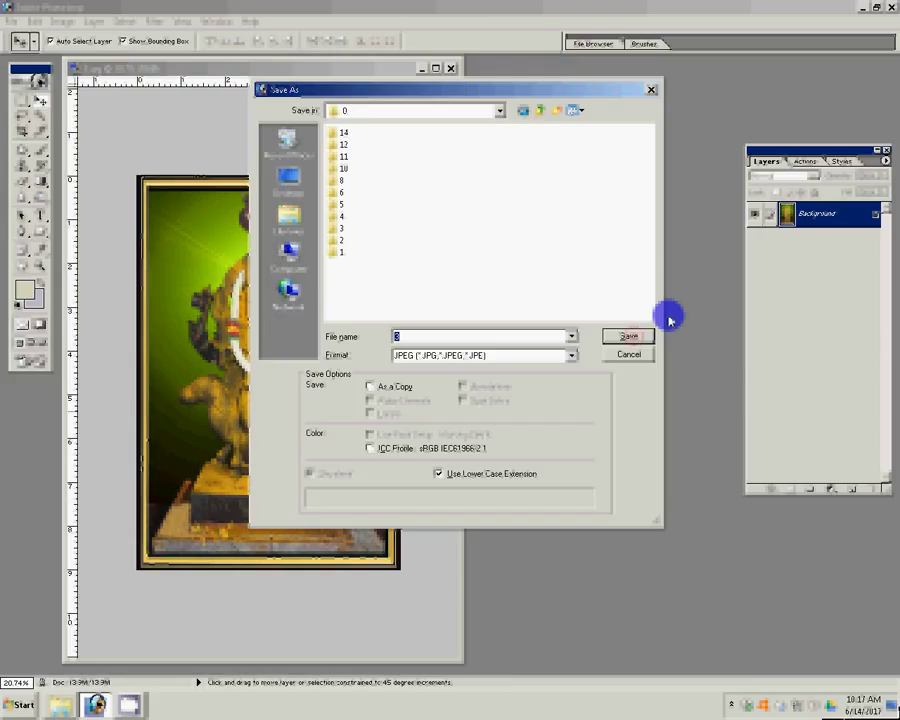
pyautogui.press('Down')
pyautogui.press('Return')
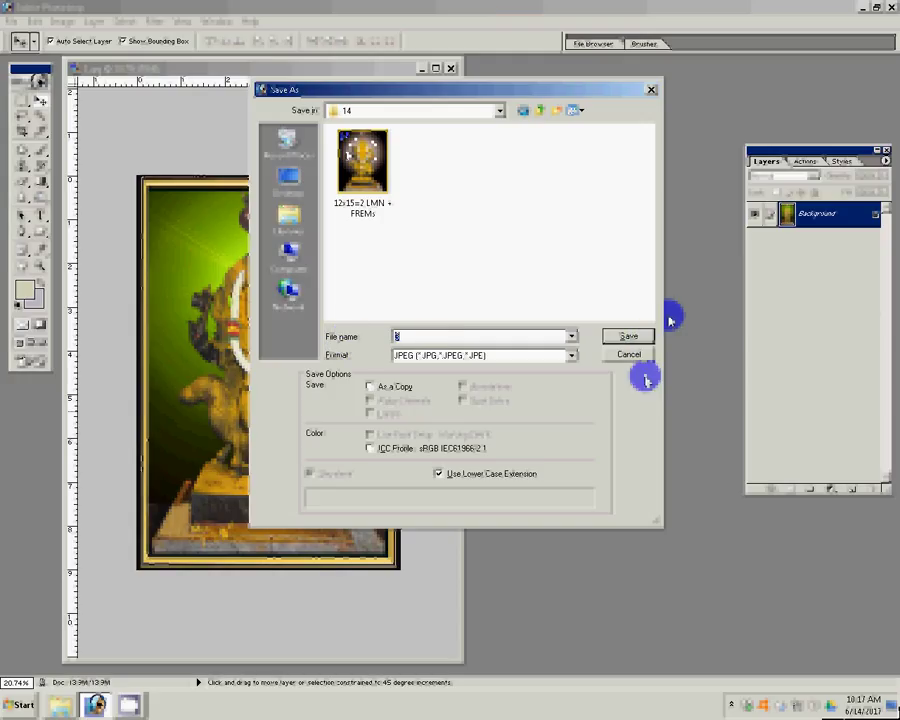
# Save the flattened image as JPEG '1-6x9=1 LMN + Frems' at Maximum quality.
pyautogui.write('1')
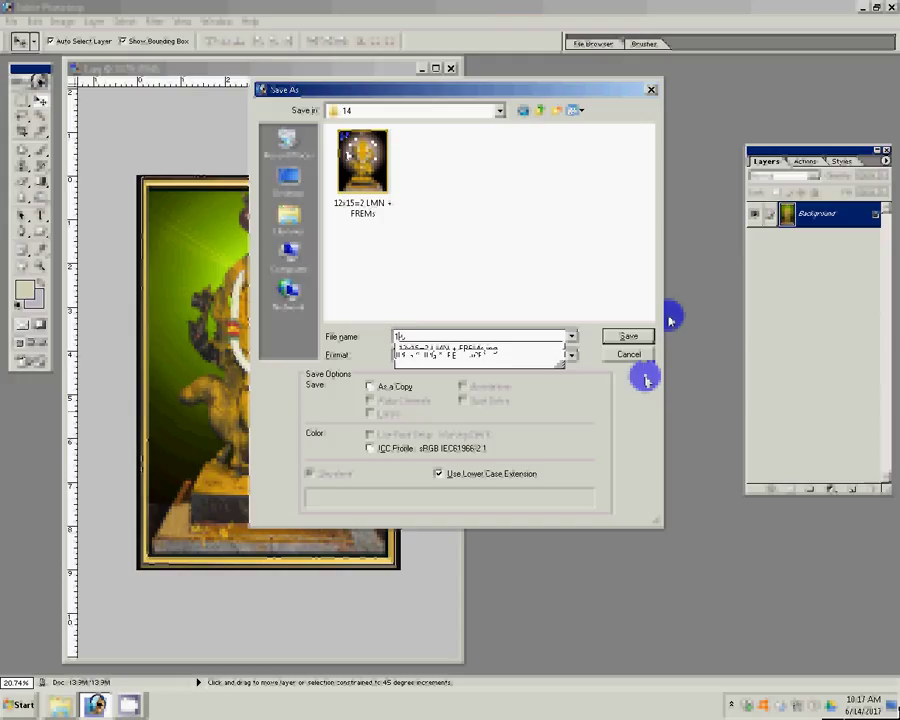
pyautogui.write('6x9=8')
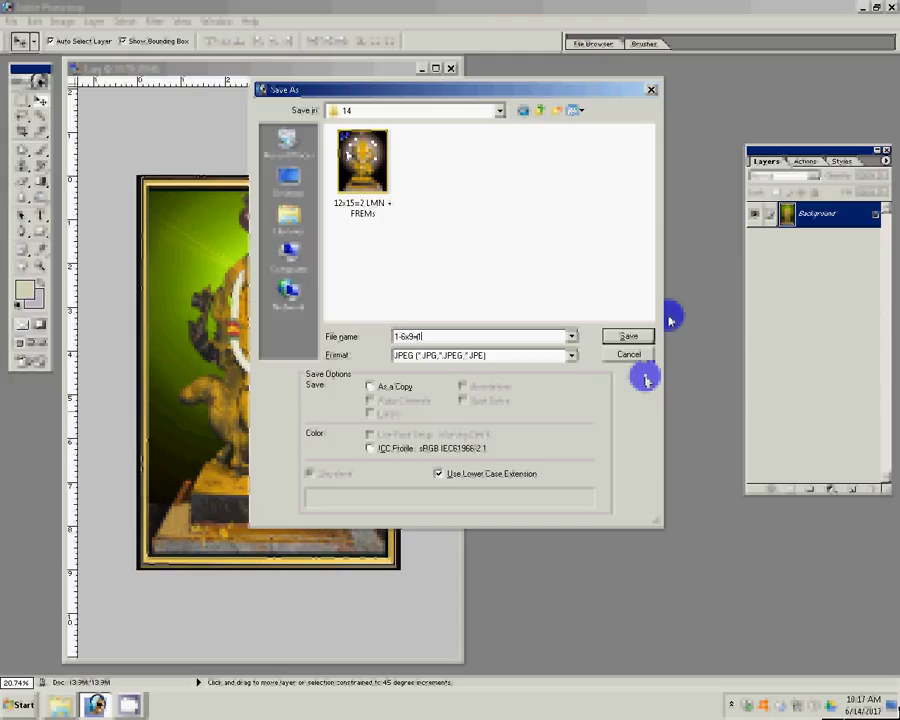
pyautogui.write(' L')
pyautogui.write('MN')
pyautogui.write(' +')
pyautogui.write(' Fre')
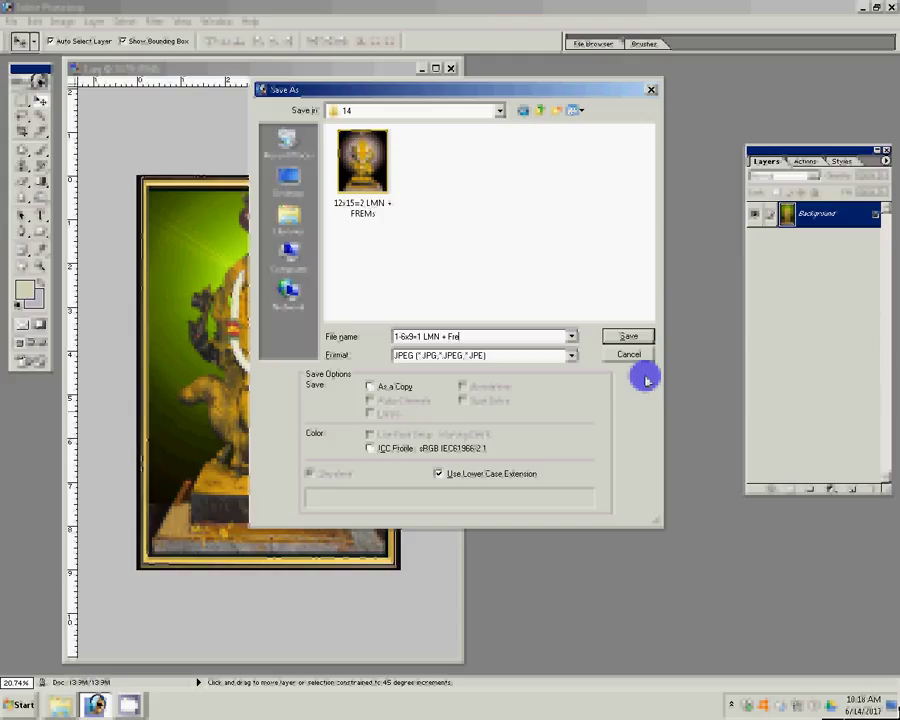
pyautogui.write('ms')
pyautogui.click(628, 336)
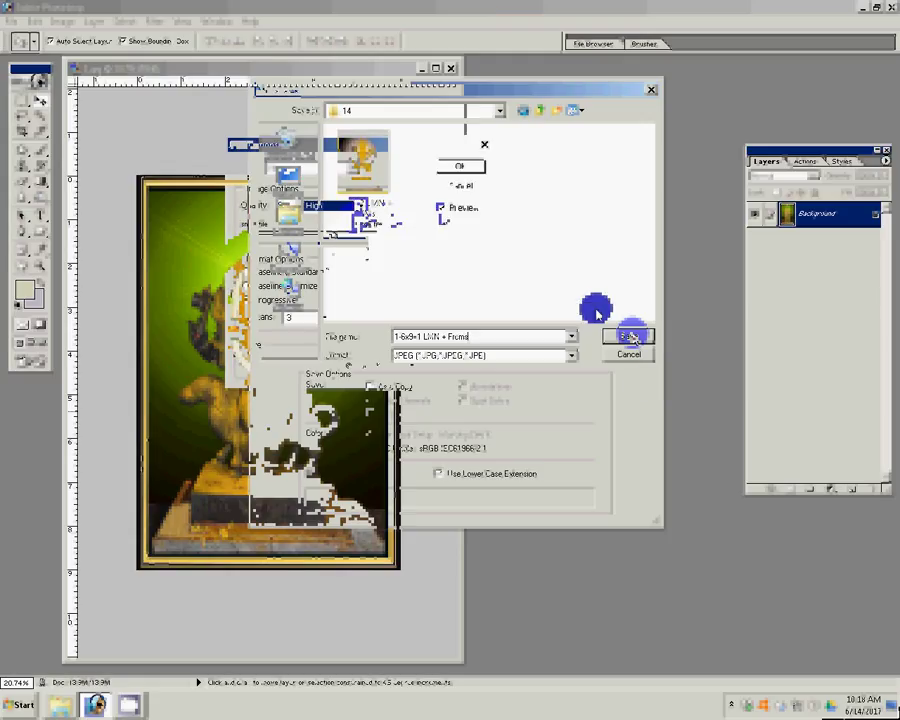
pyautogui.click(358, 206)
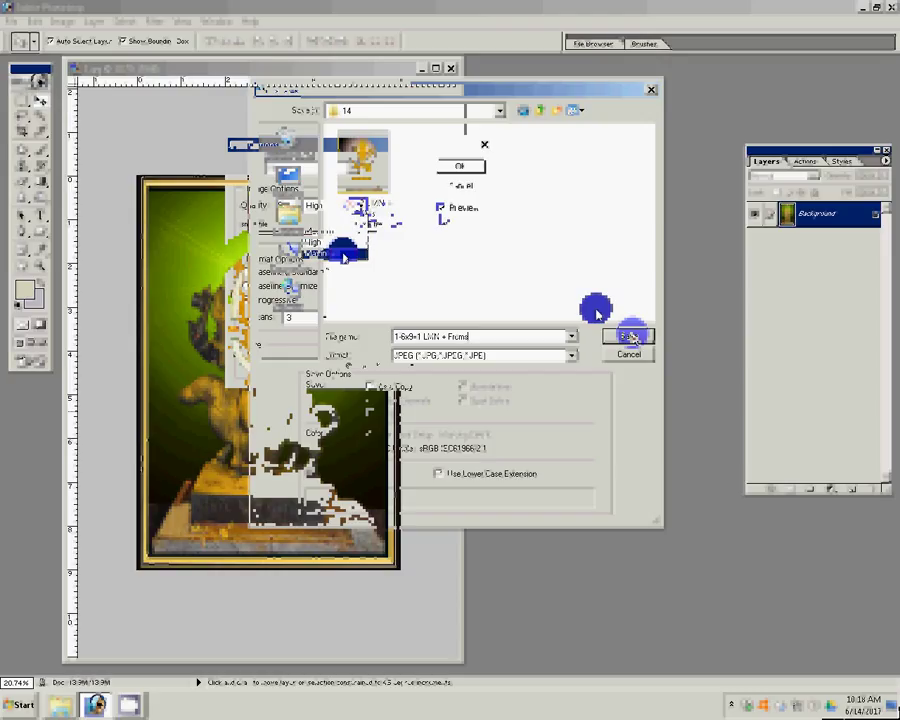
pyautogui.click(345, 255)
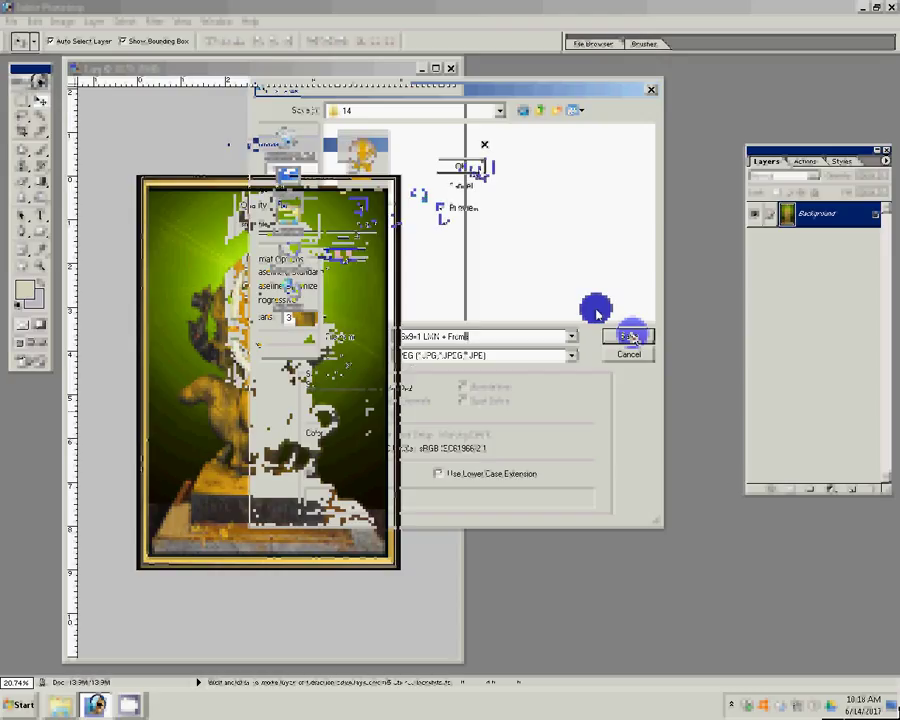
pyautogui.click(419, 197)
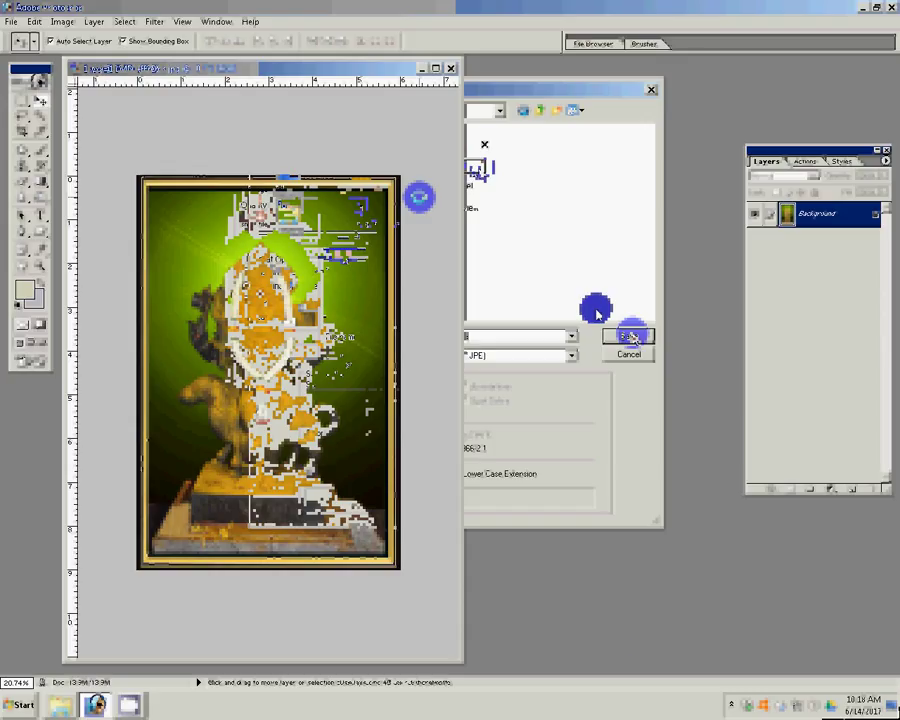
pyautogui.click(484, 52)
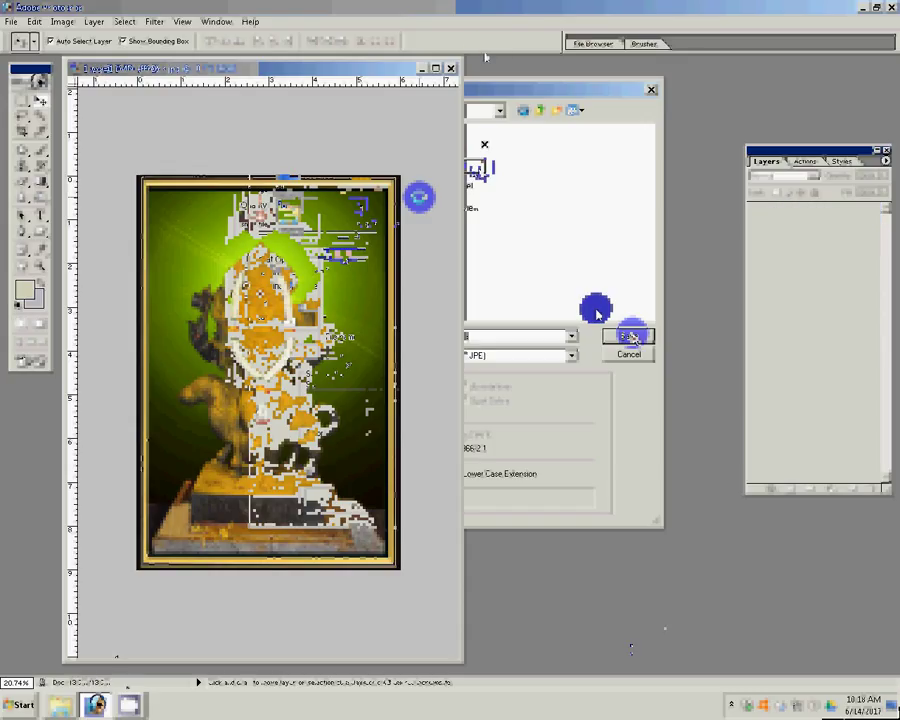